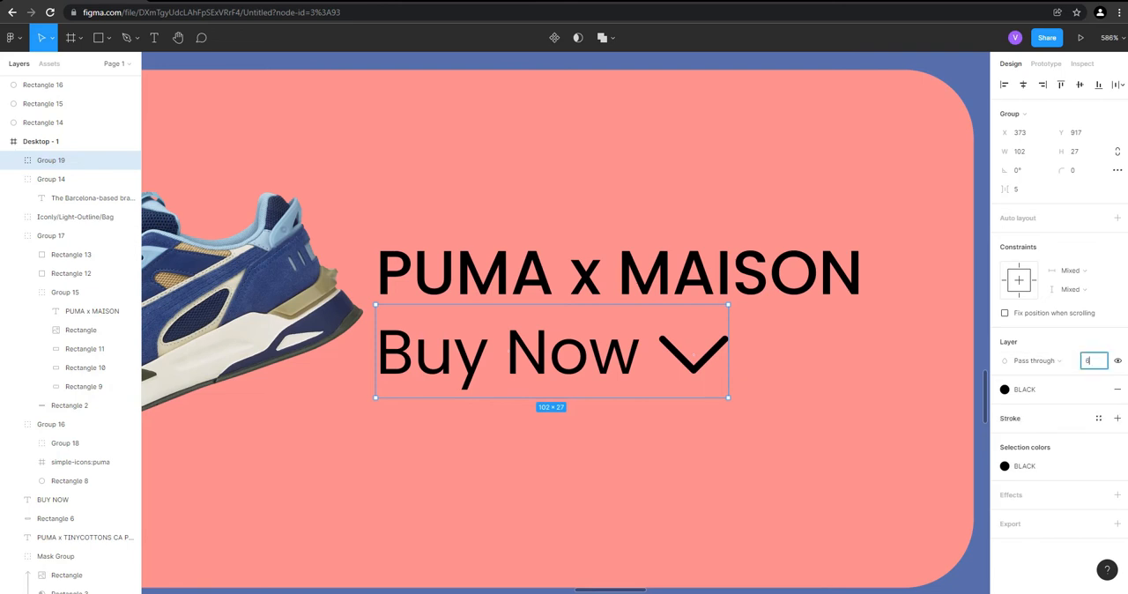
Set the Buy Now group's opacity to 70% and apply the BLACK color style to the PUMA x MAISON title
key(Return)
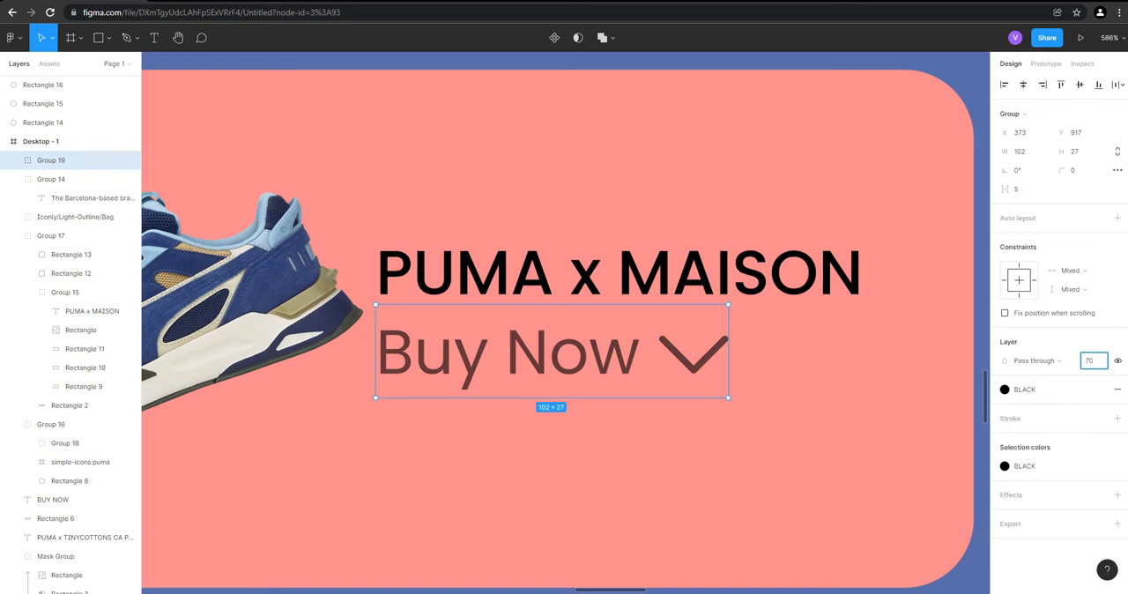
click(51, 235)
click(65, 292)
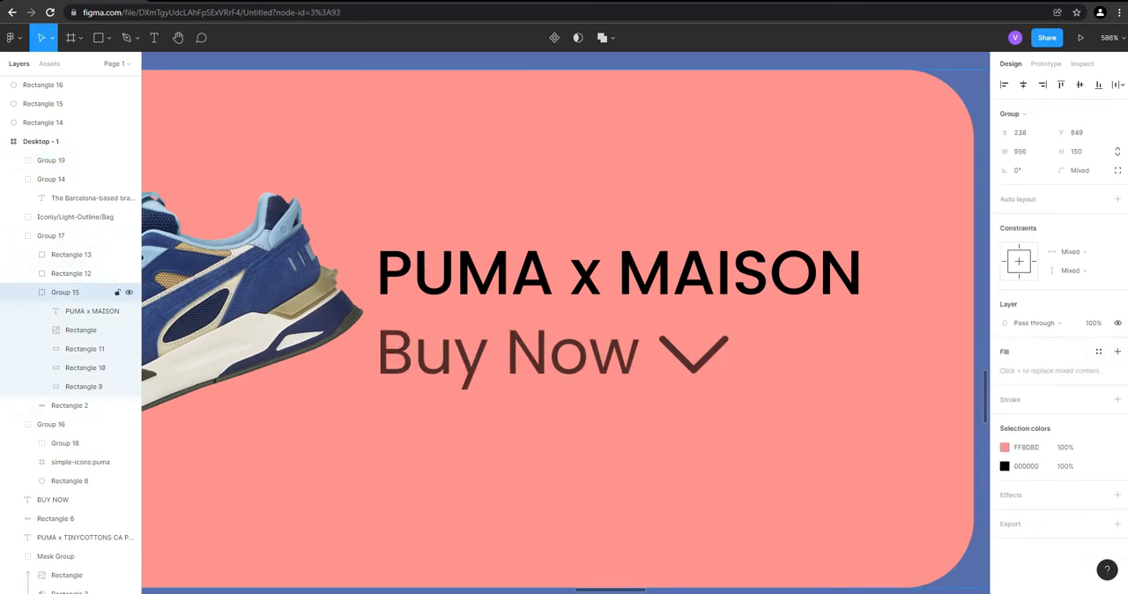
click(87, 311)
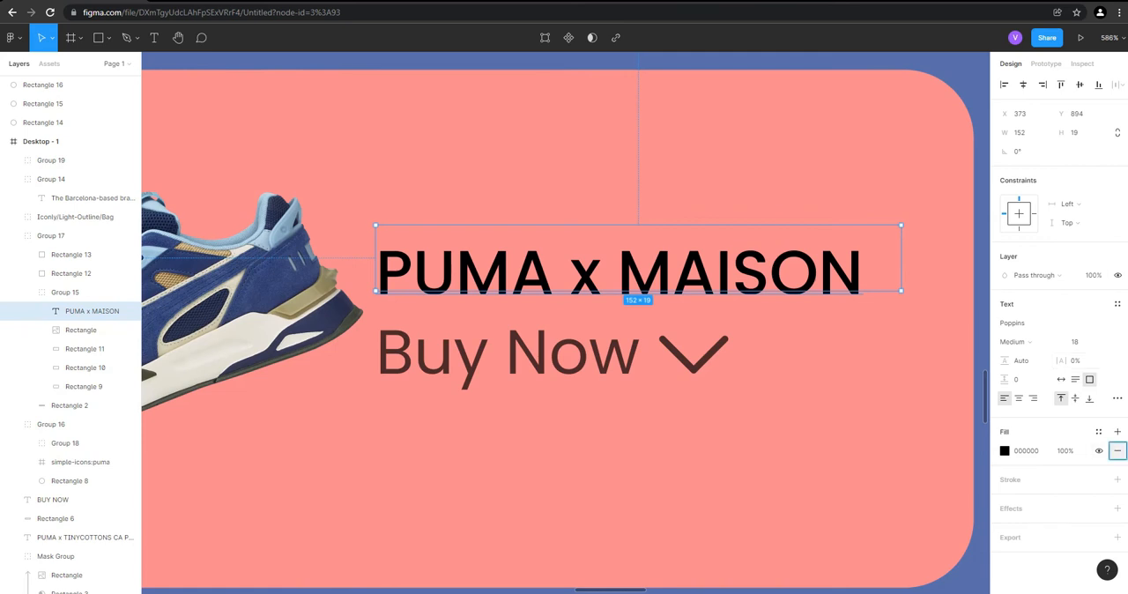
click(1117, 450)
click(1117, 431)
click(1118, 450)
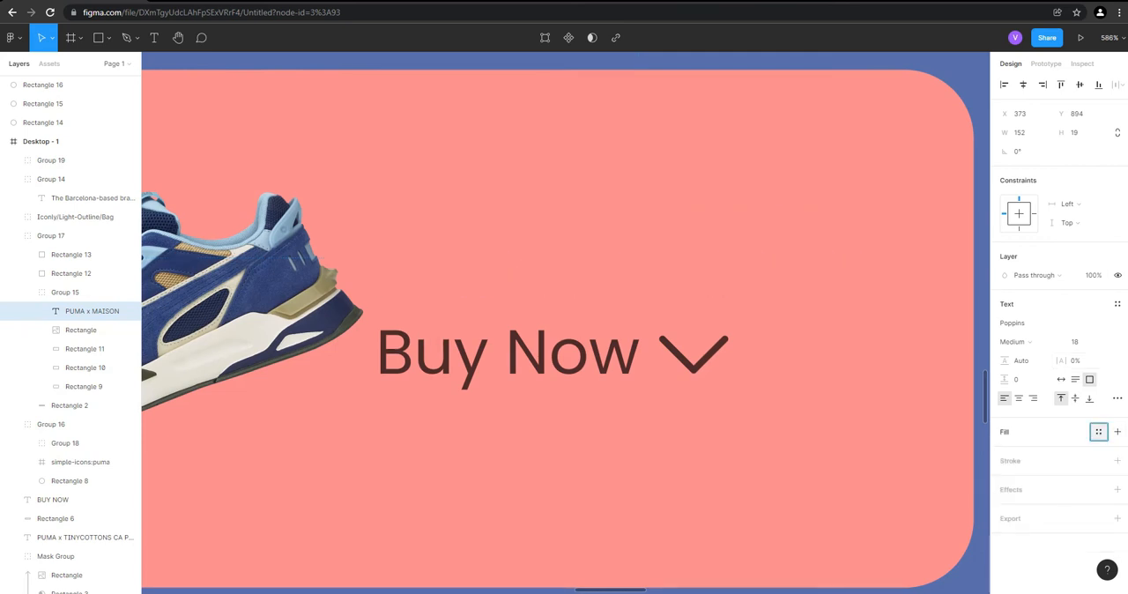
click(1098, 431)
click(1029, 577)
Apply the WHITE color style to the rounded background rectangle of the first product card
click(84, 387)
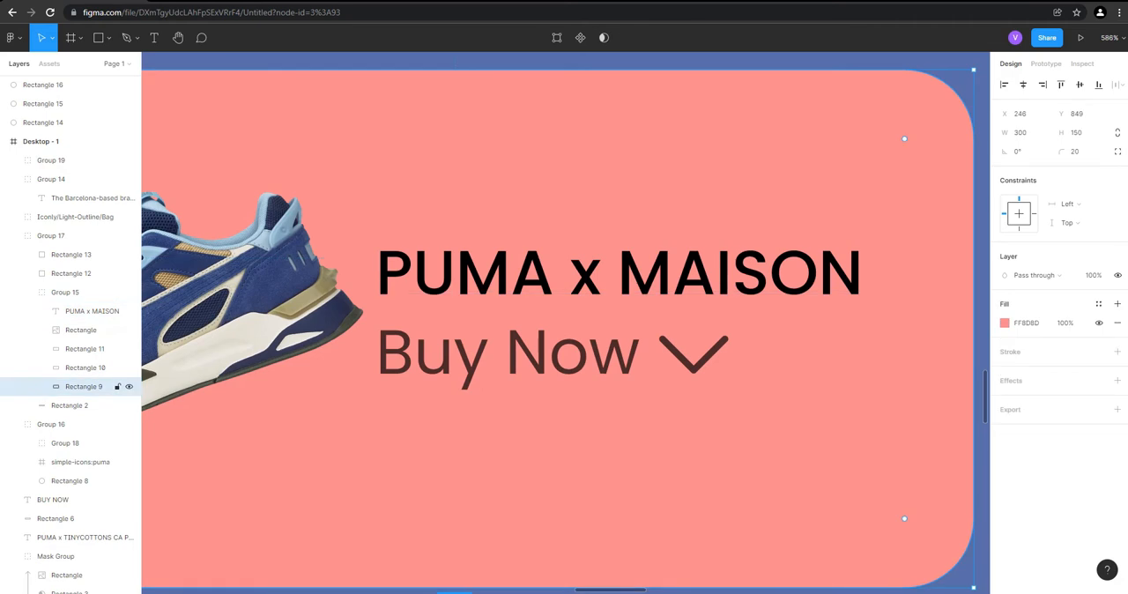
scroll(715, 415, down, 3)
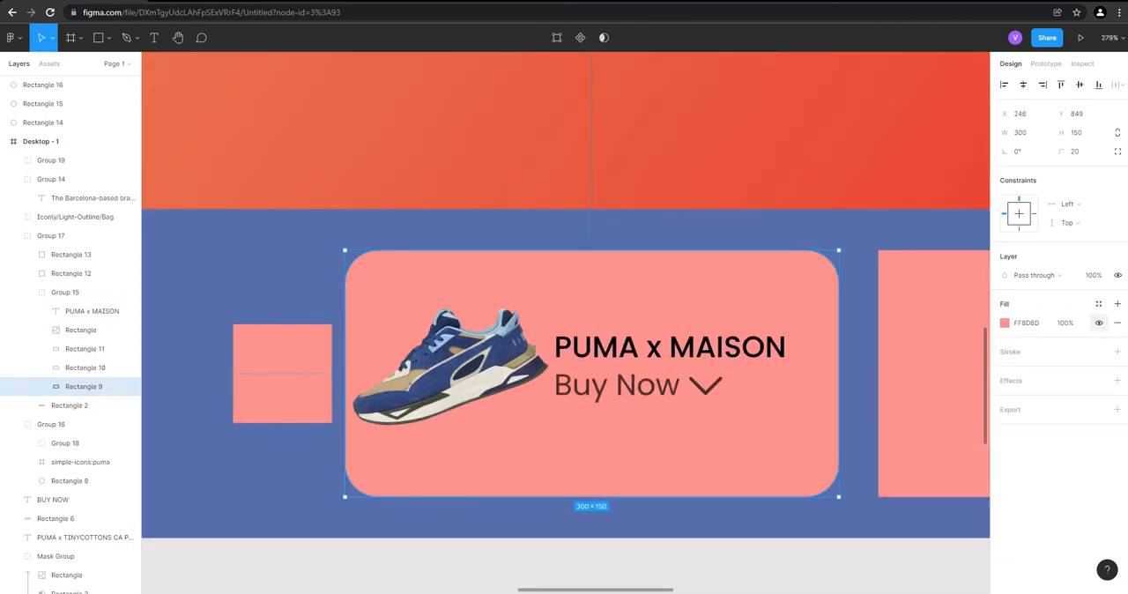
click(1098, 303)
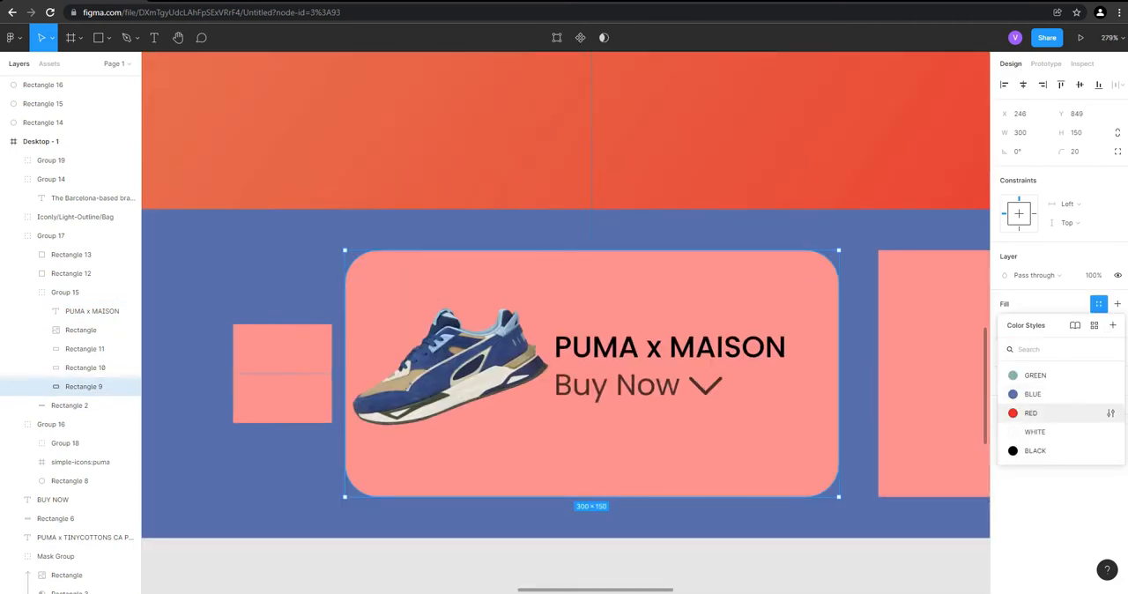
click(1032, 373)
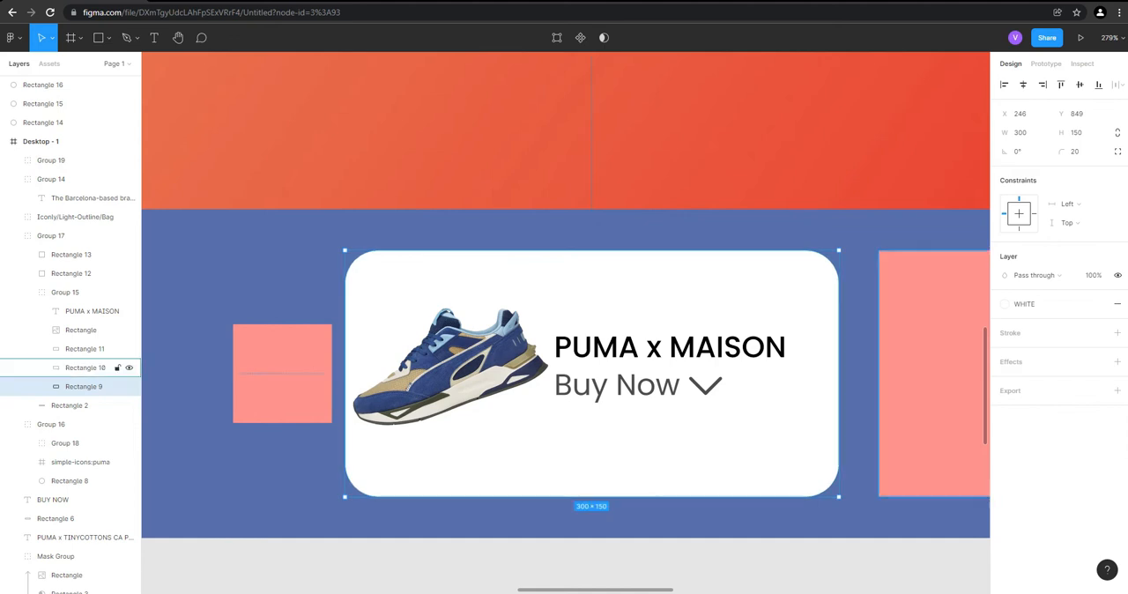
Add a Layer blur effect to the first card's background rectangle and reduce its opacity to 10%
click(1117, 363)
click(1040, 380)
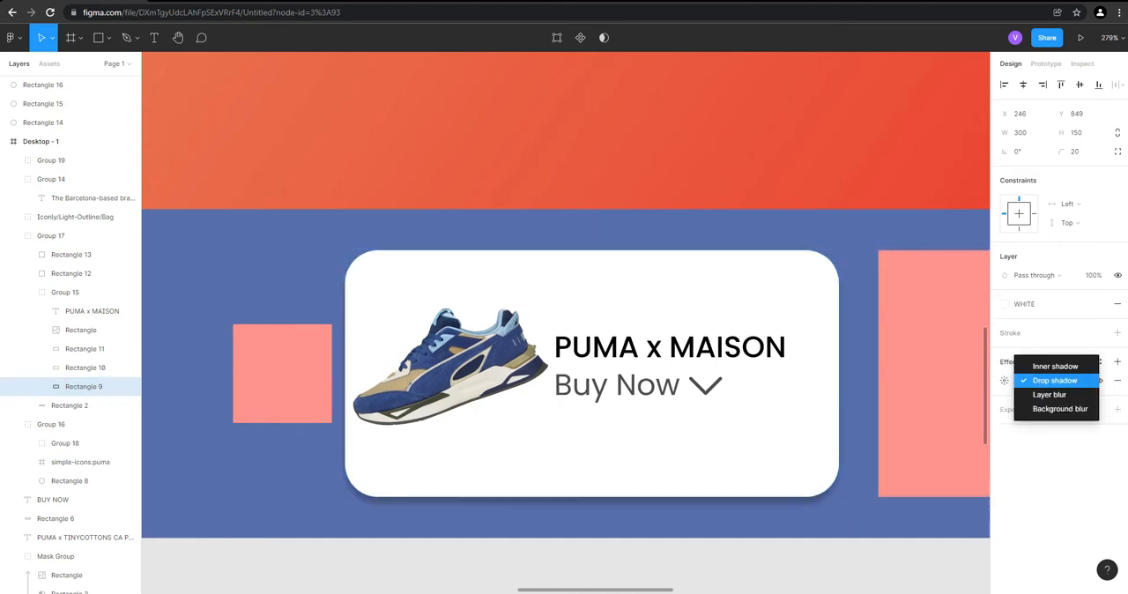
click(1043, 393)
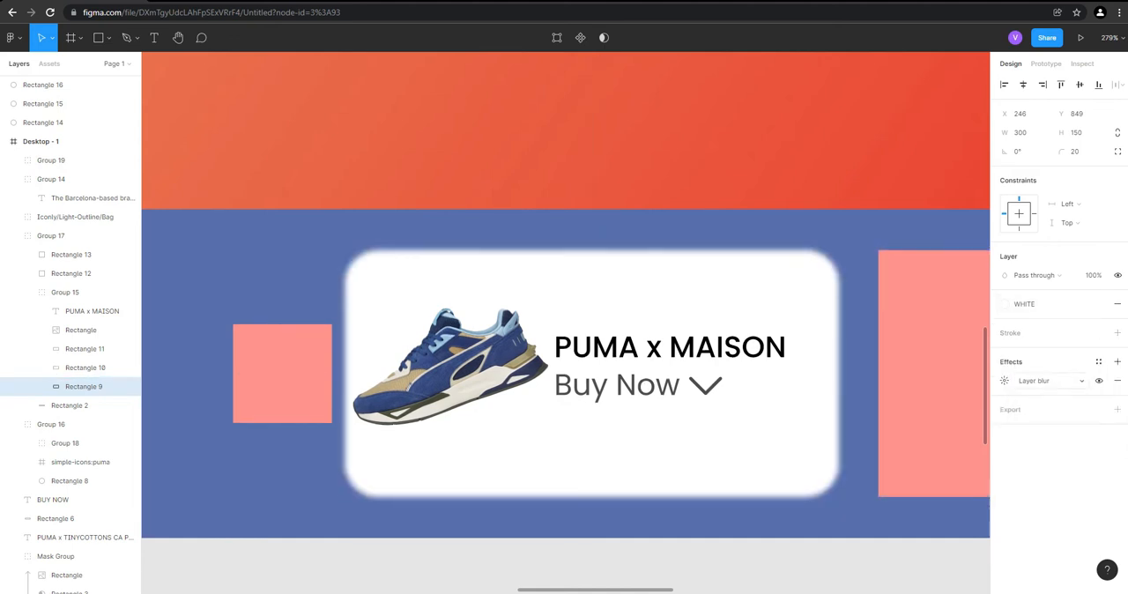
scroll(800, 392, up, 2)
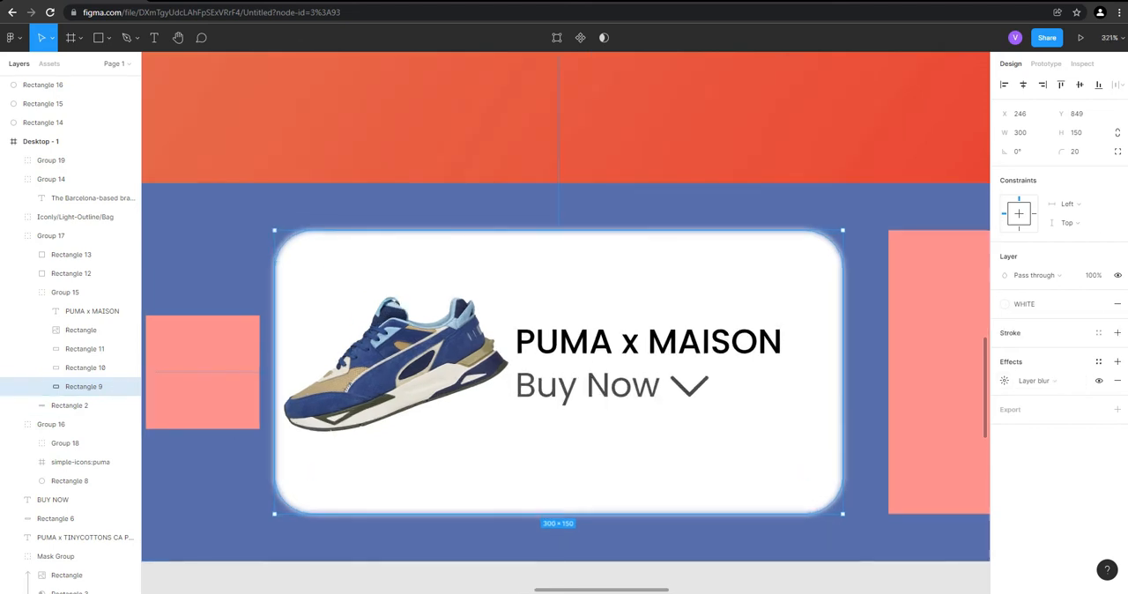
click(1093, 275)
key(Return)
Examine how the translucent product card looks within the whole landing page
click(84, 368)
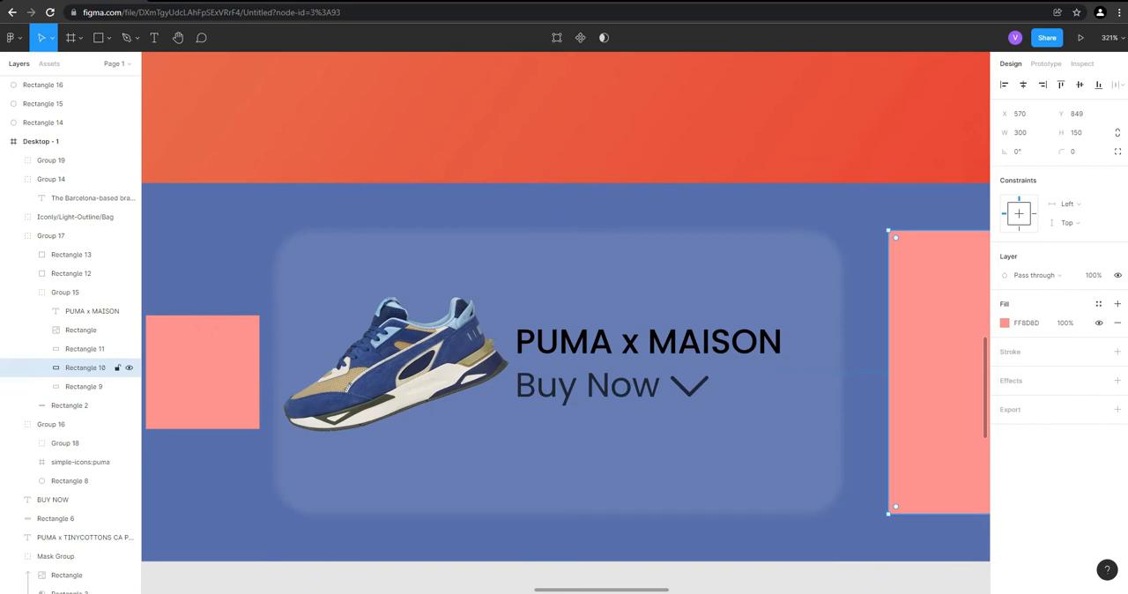
scroll(564, 421, down, 2)
scroll(600, 368, down, 3)
click(539, 530)
scroll(538, 530, down, 3)
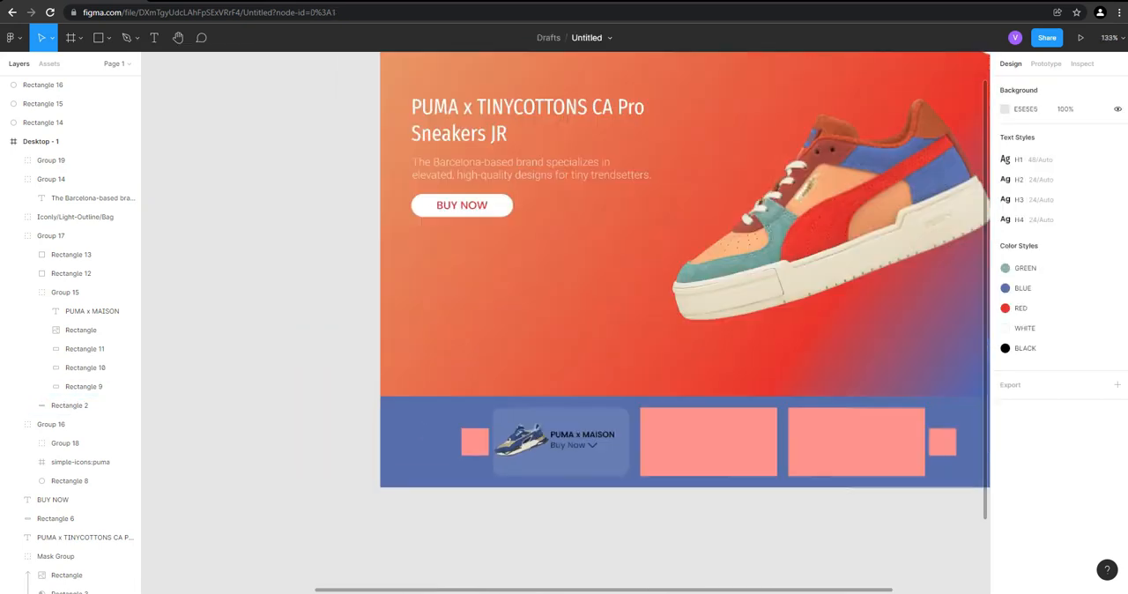
scroll(534, 522, down, 3)
scroll(770, 460, up, 3)
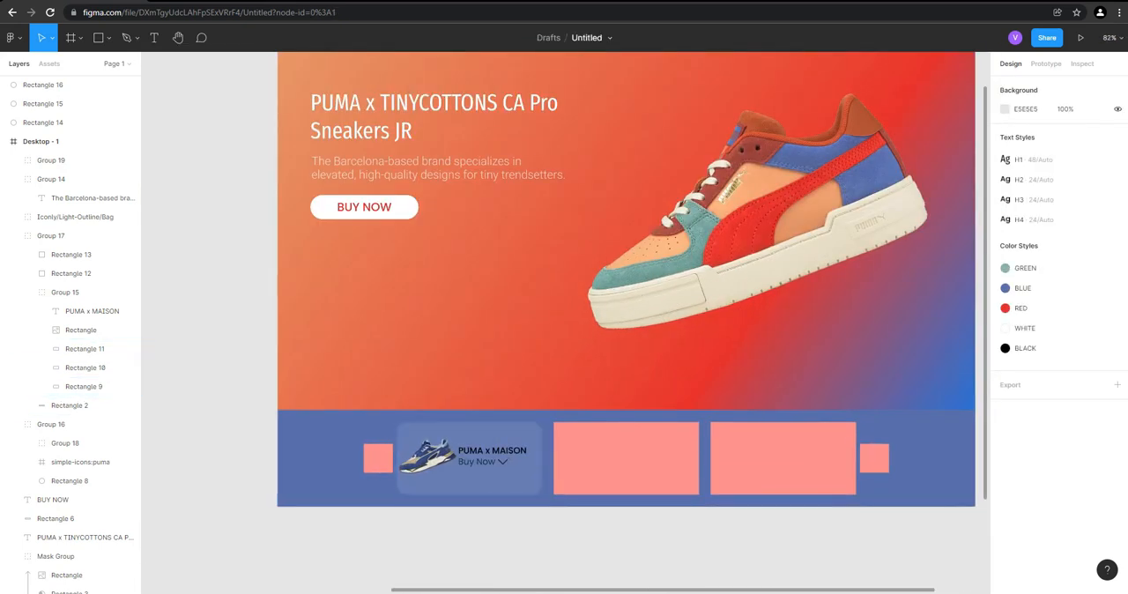
scroll(555, 520, down, 4)
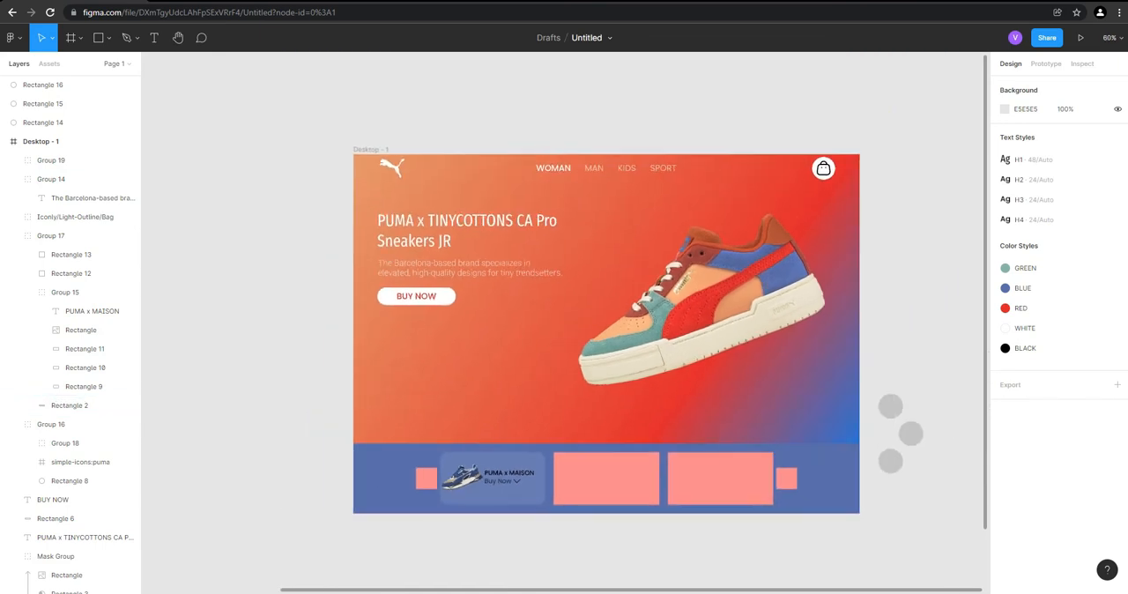
scroll(609, 480, up, 2)
scroll(480, 478, up, 5)
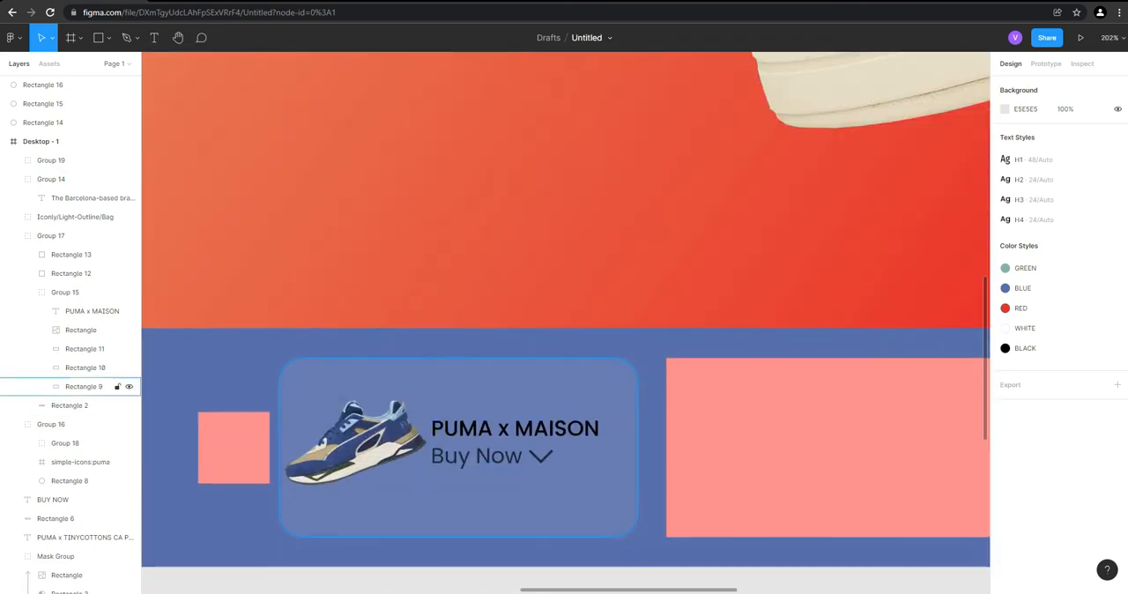
Switch the Buy Now group with its arrow from the BLACK to the WHITE color style
click(476, 455)
scroll(476, 456, up, 3)
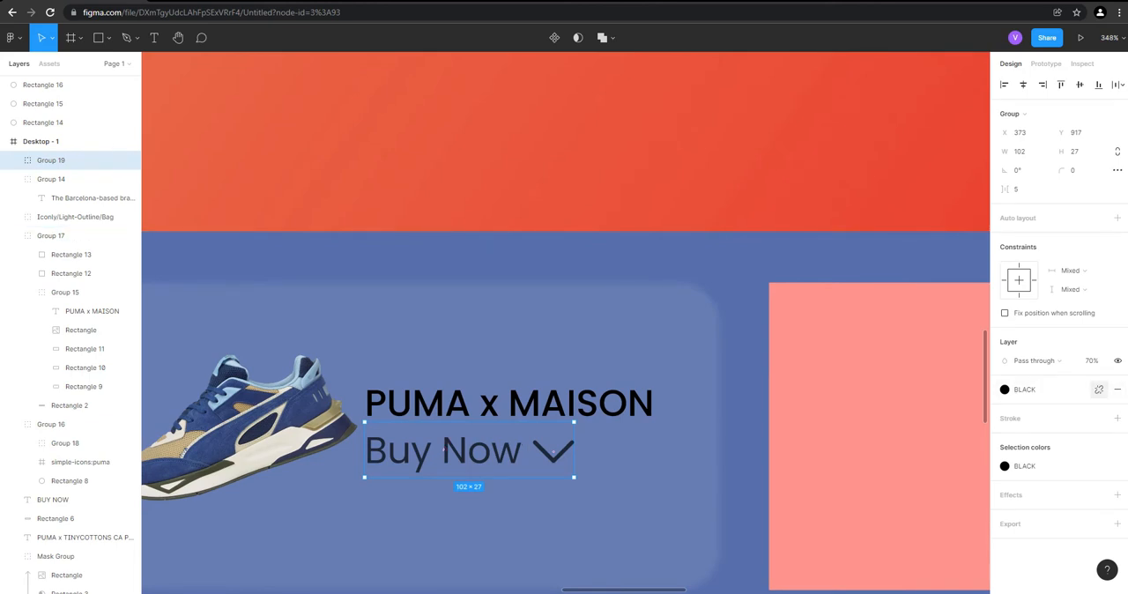
click(1044, 389)
click(1035, 517)
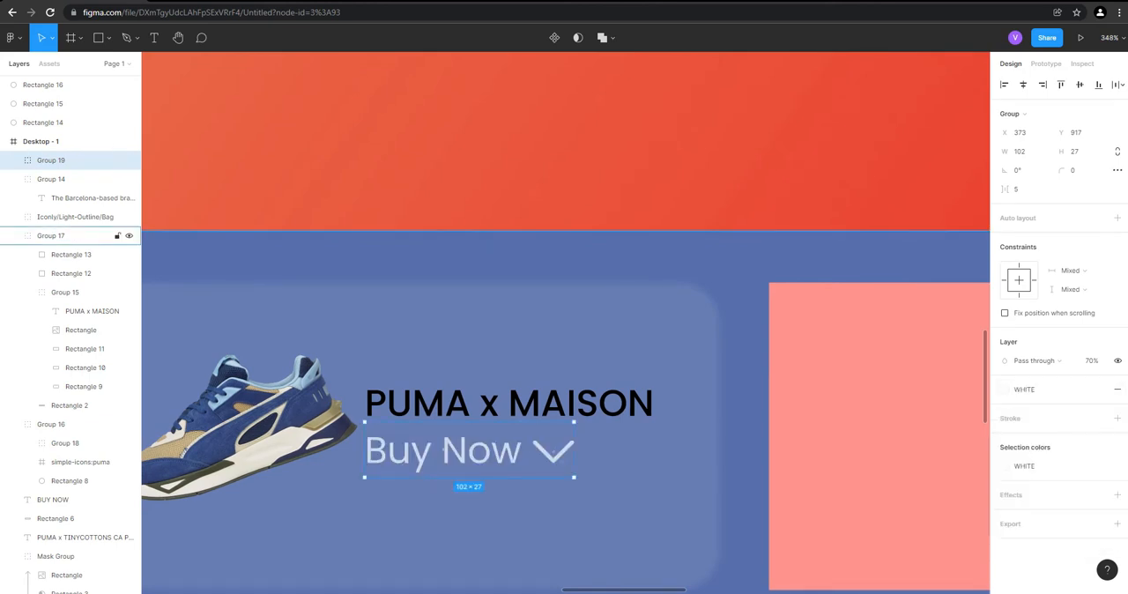
Change the PUMA x MAISON title's fill to the WHITE color style
click(53, 235)
double_click(509, 403)
double_click(509, 403)
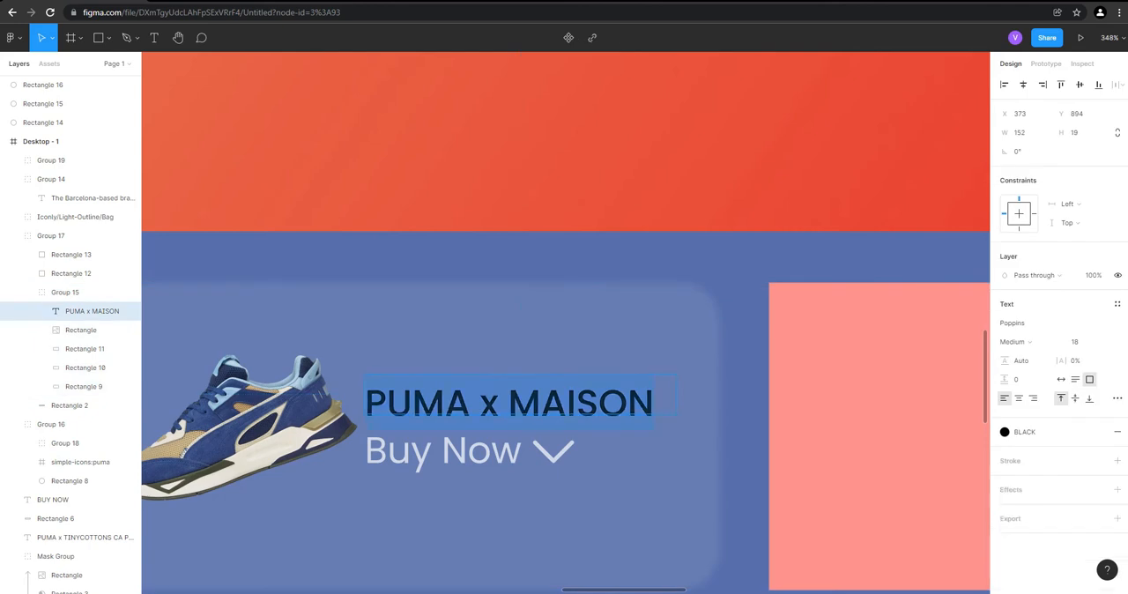
click(1024, 431)
click(1034, 560)
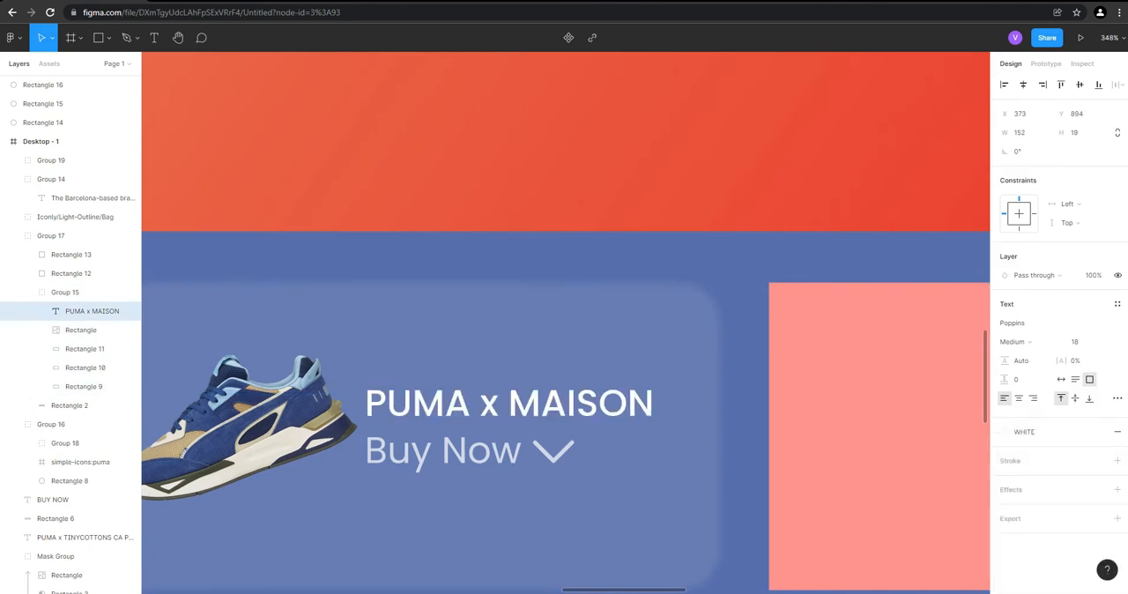
Check the white card text for legibility, both up close and against the full Desktop - 1 frame
scroll(682, 476, down, 10)
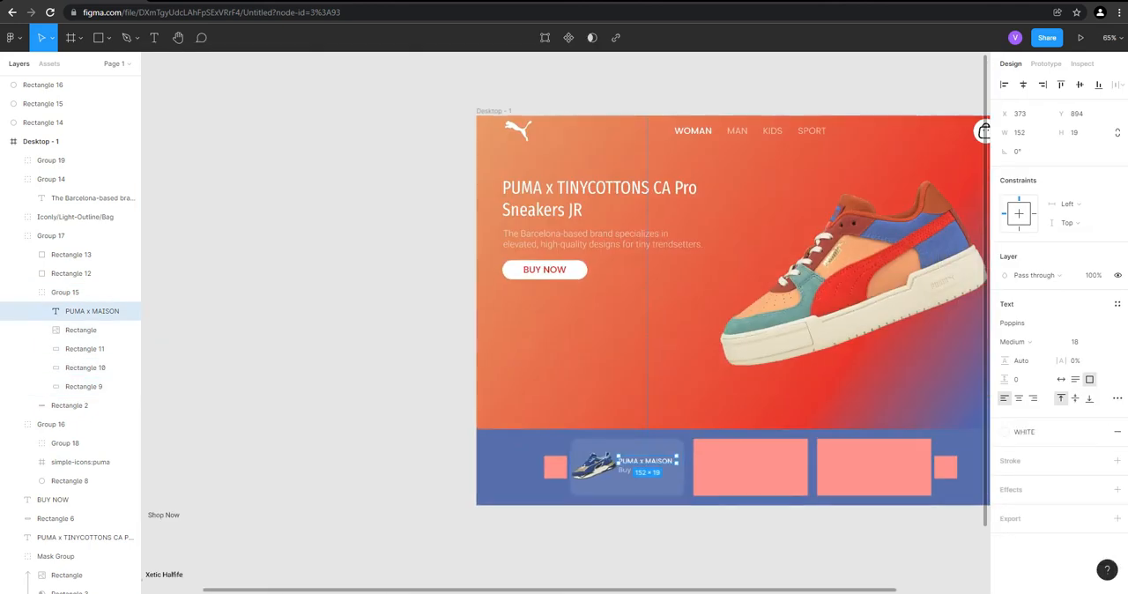
click(400, 443)
scroll(400, 443, down, 1)
scroll(864, 467, down, 1)
drag(742, 442, 587, 453)
scroll(588, 449, up, 1)
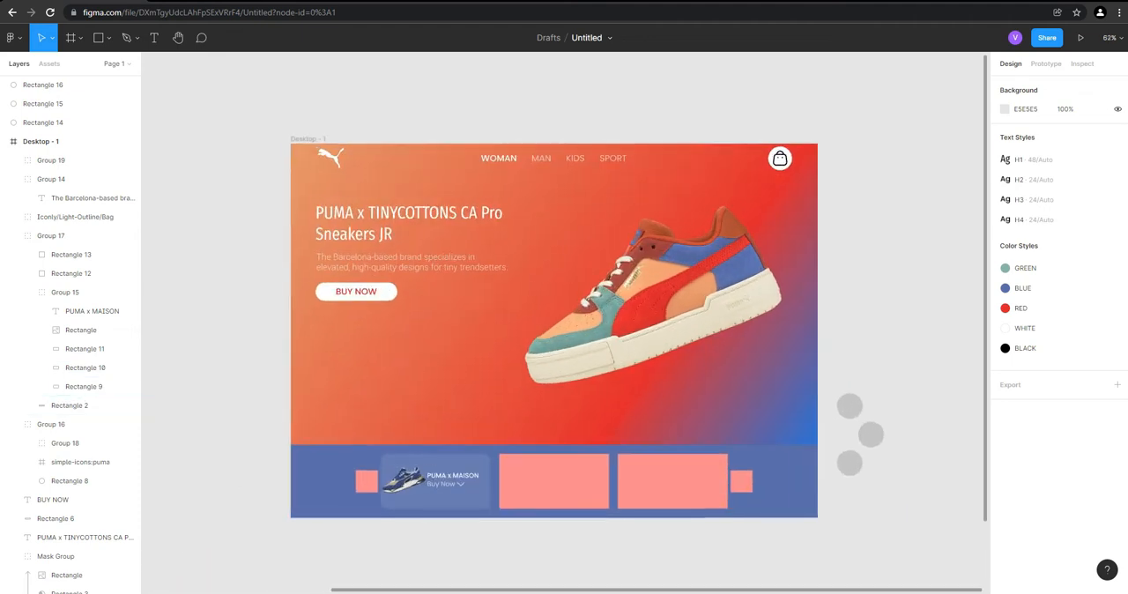
scroll(448, 499, up, 4)
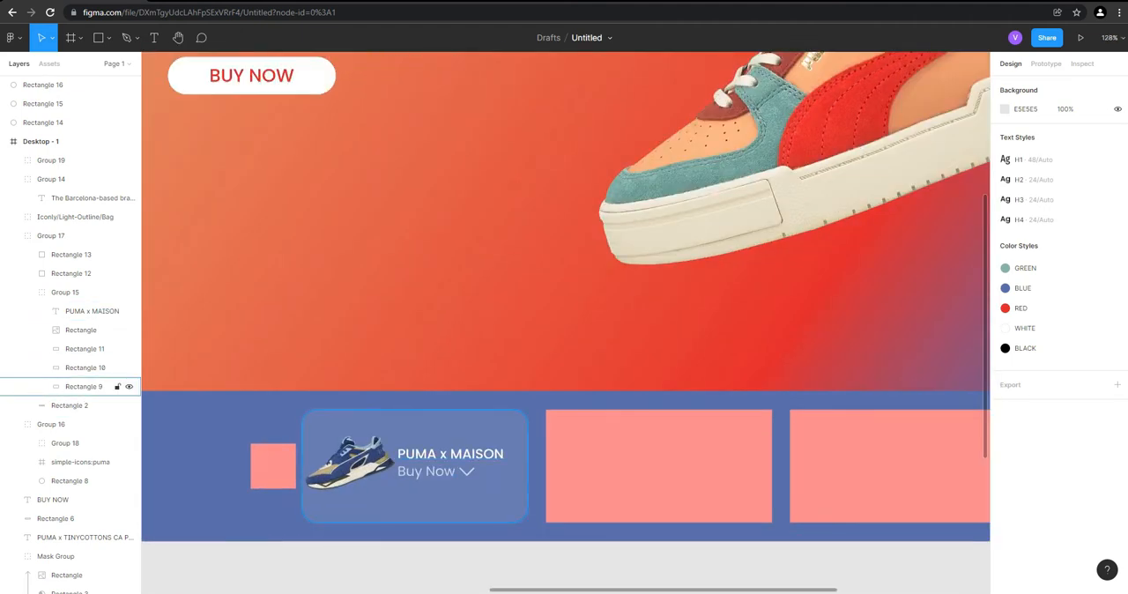
scroll(448, 499, up, 2)
scroll(970, 375, down, 6)
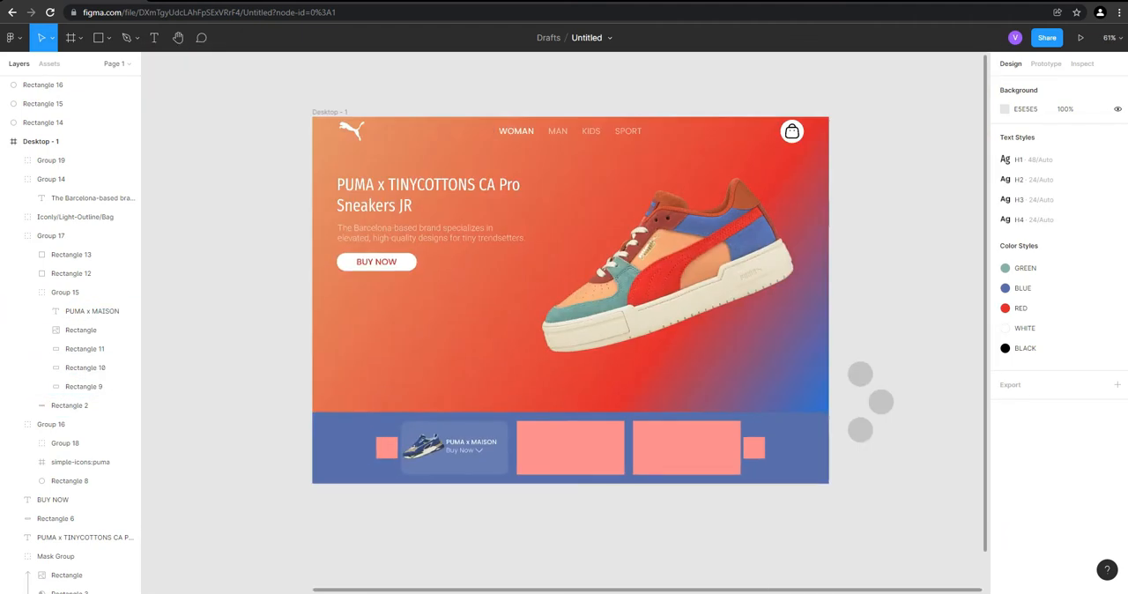
scroll(573, 467, up, 2)
scroll(487, 434, up, 2)
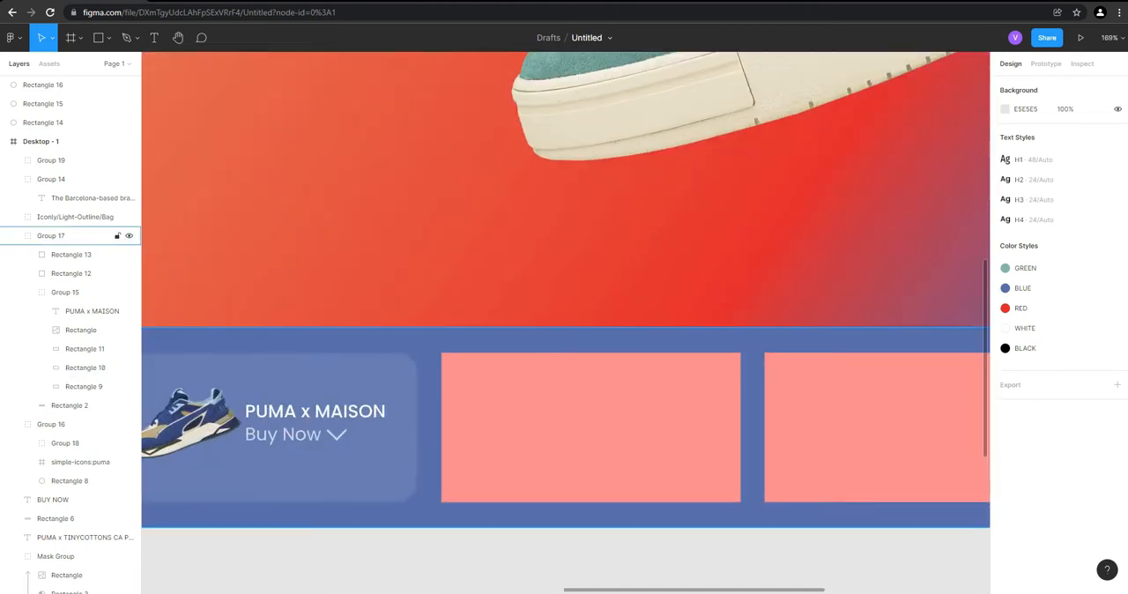
Delete the middle pink placeholder rectangle next to the finished product card
double_click(546, 432)
double_click(546, 431)
key(Delete)
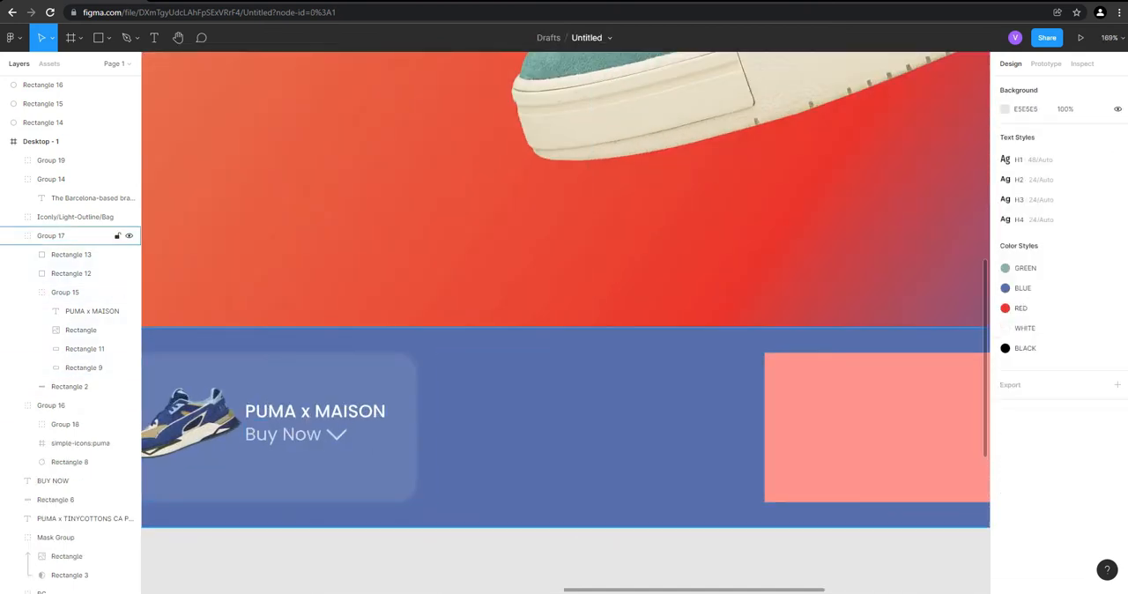
click(70, 159)
shift+click(71, 236)
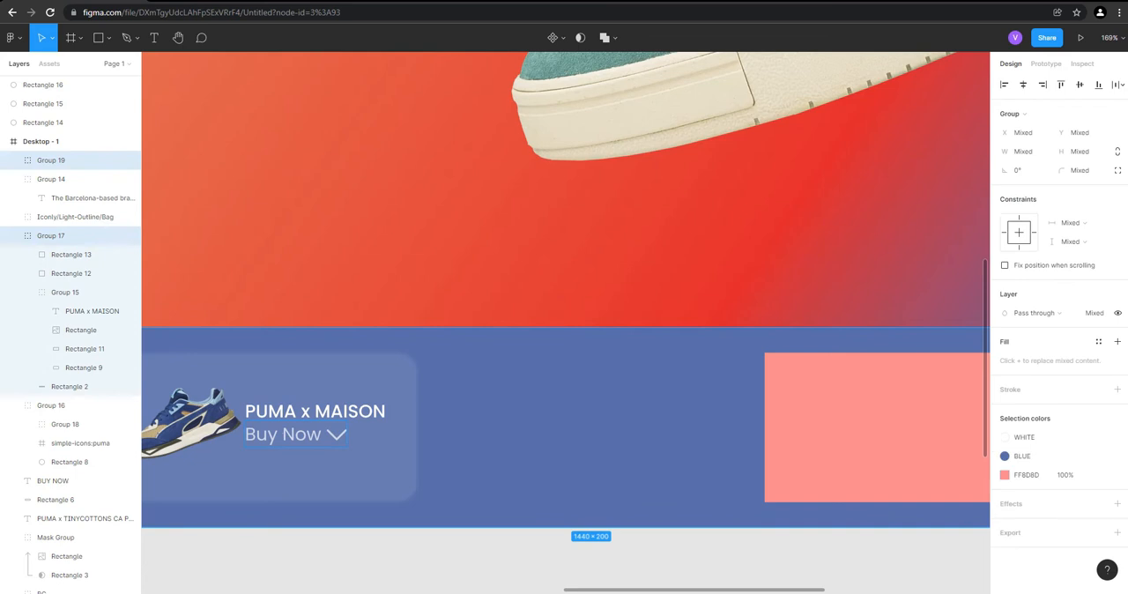
key(ctrl+z)
scroll(441, 438, down, 3)
scroll(263, 421, up, 3)
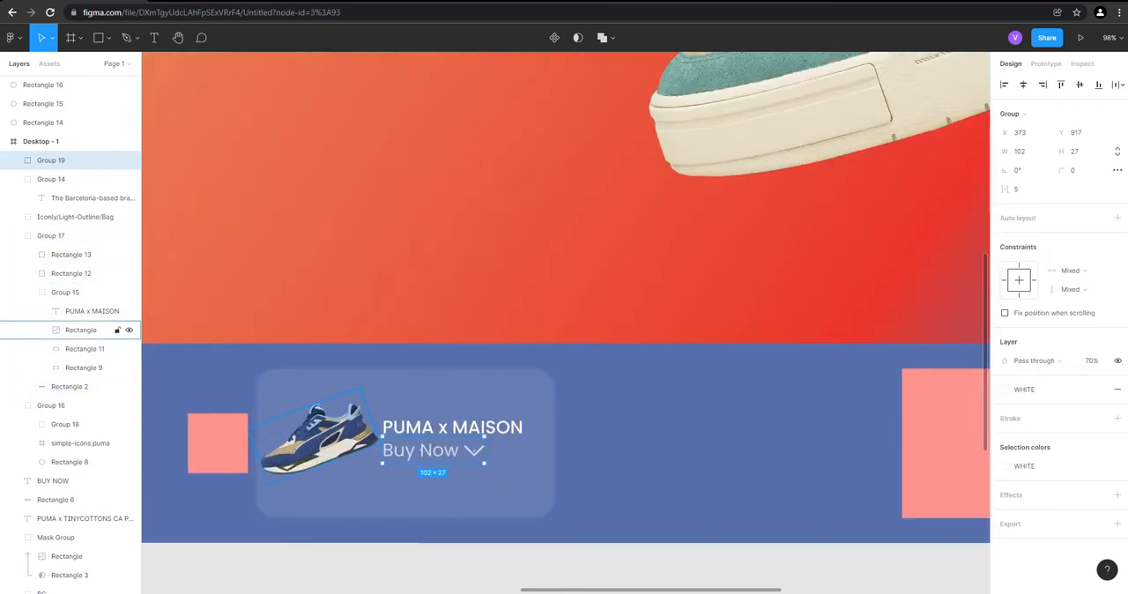
scroll(377, 430, up, 2)
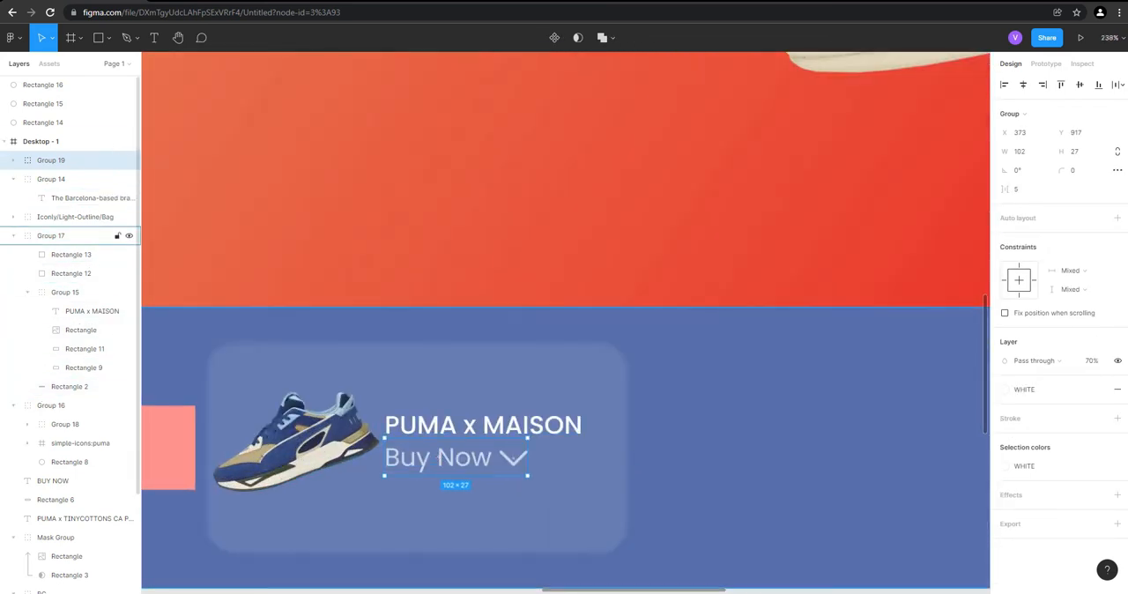
Move the Buy Now group, Group 19, into Group 15 so it is nested with the other card elements
click(71, 235)
double_click(415, 440)
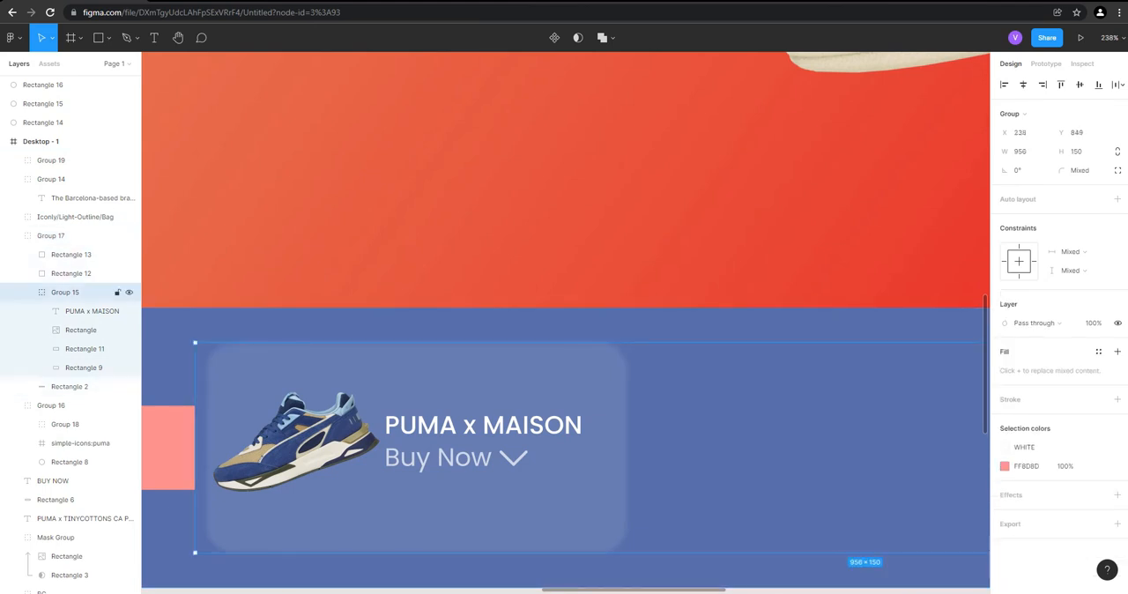
click(51, 160)
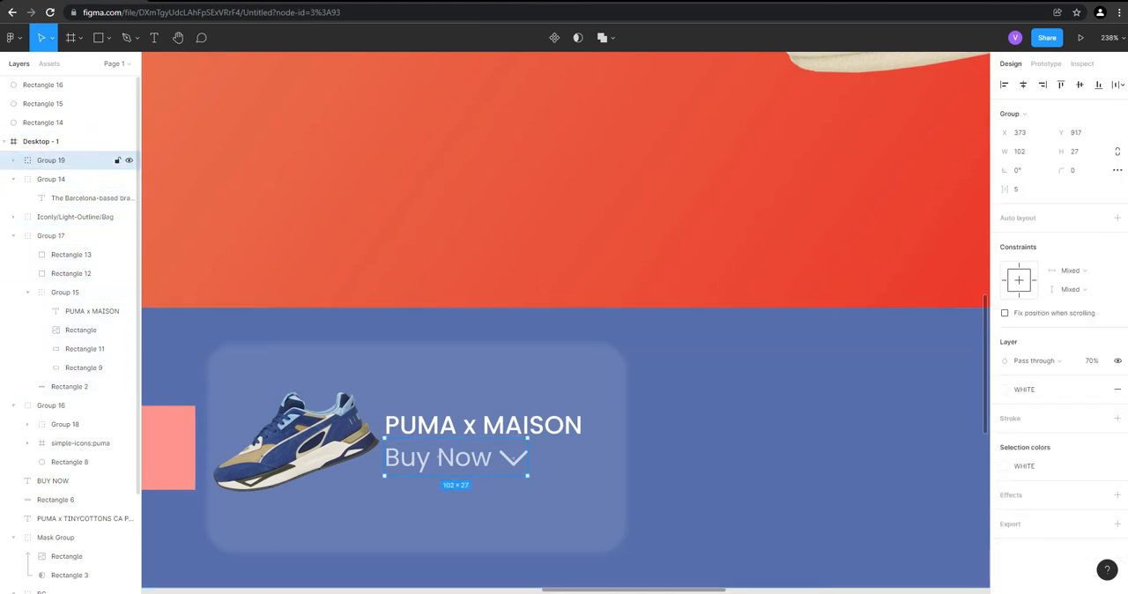
click(13, 160)
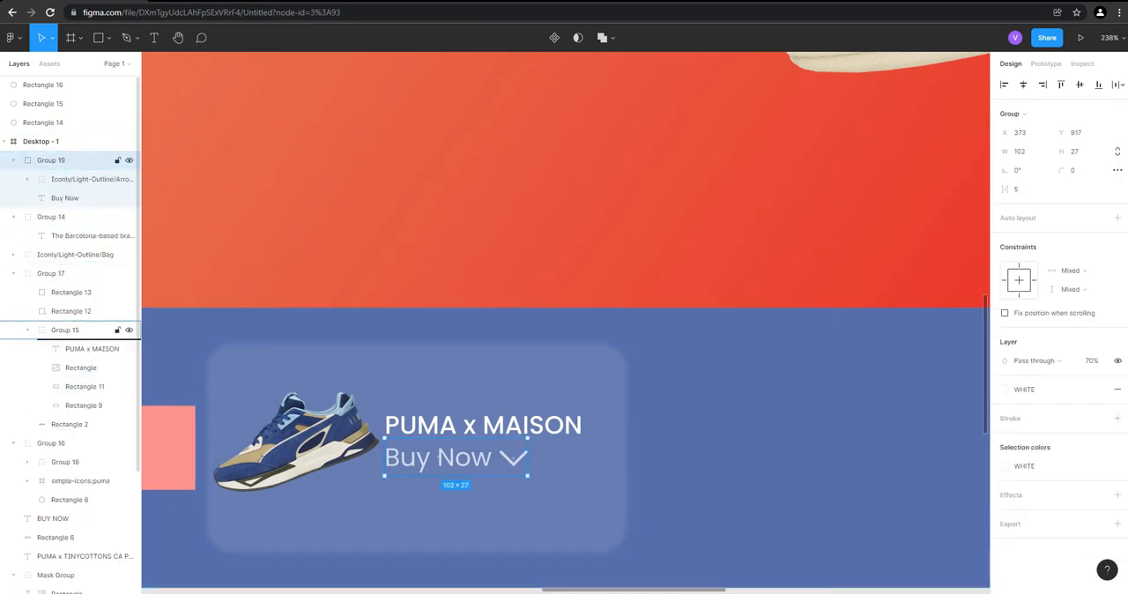
drag(79, 330, 80, 332)
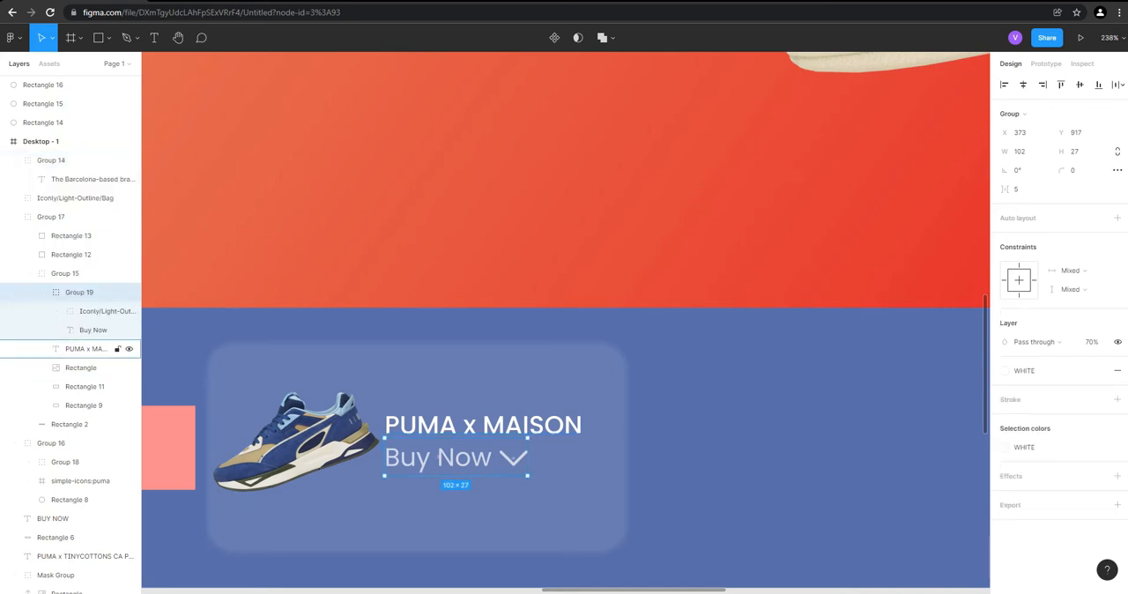
click(83, 405)
key(alt)
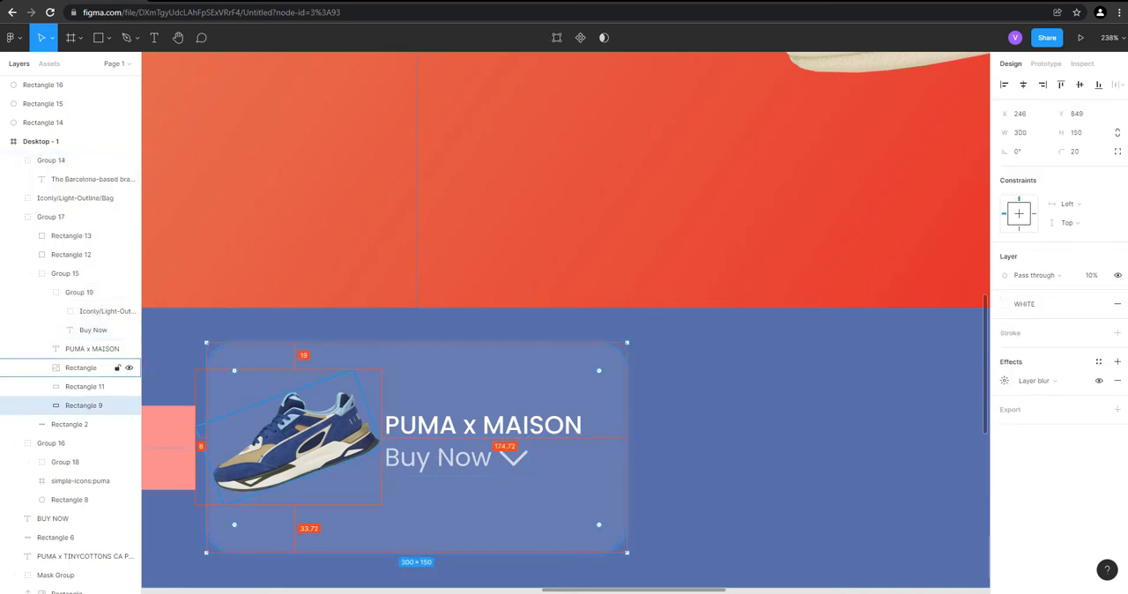
drag(423, 502, 754, 502)
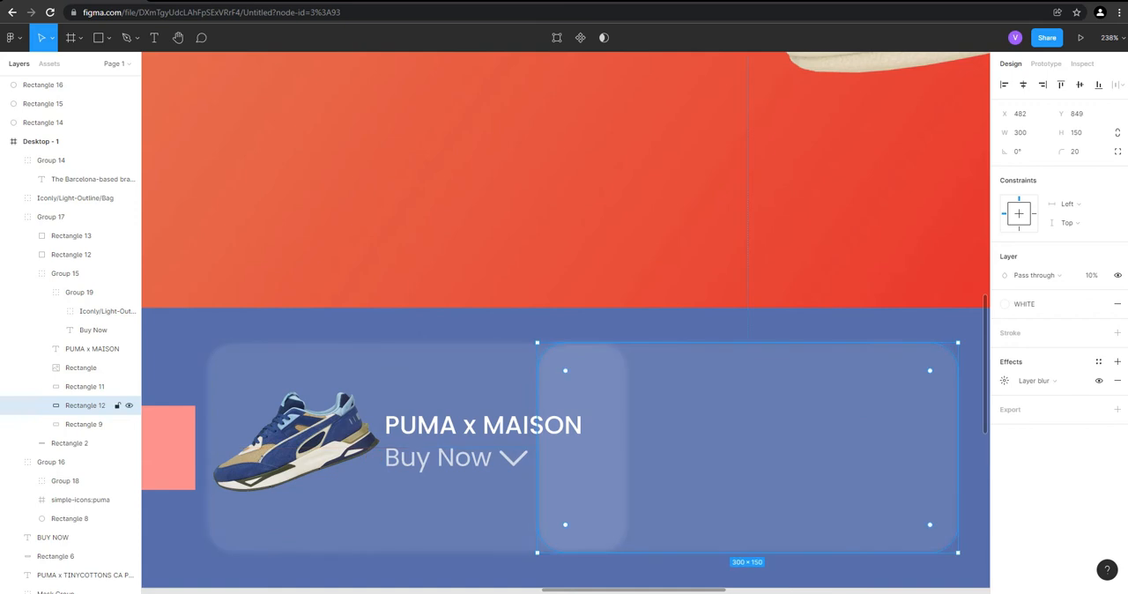
scroll(386, 367, down, 2)
key(ctrl+z)
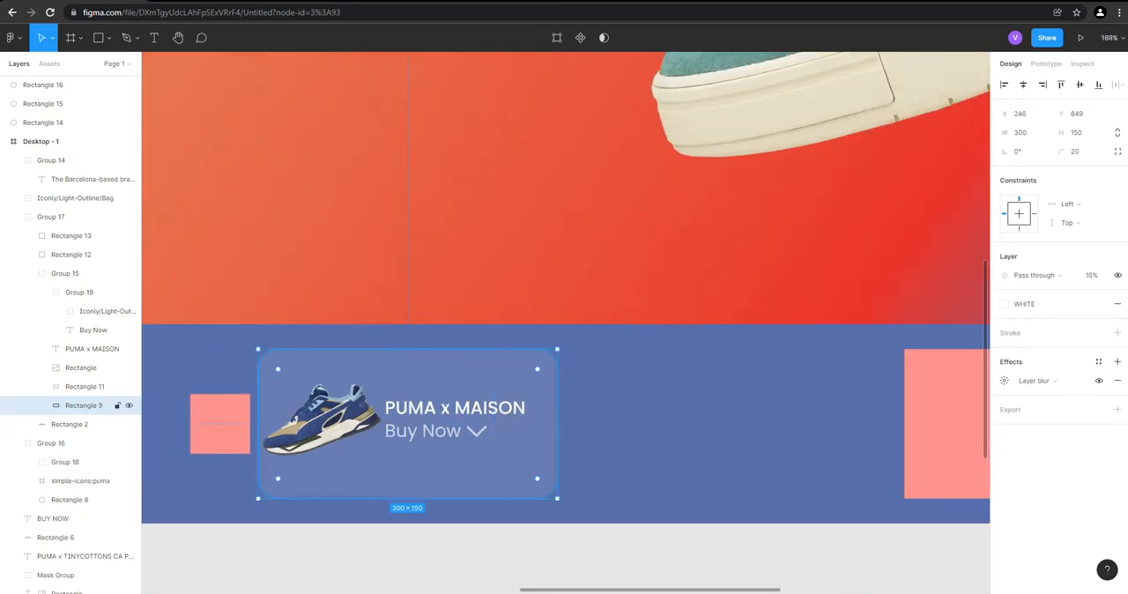
Place a 300 × 150 copy of the large pink placeholder rectangle in the empty middle card slot
click(448, 429)
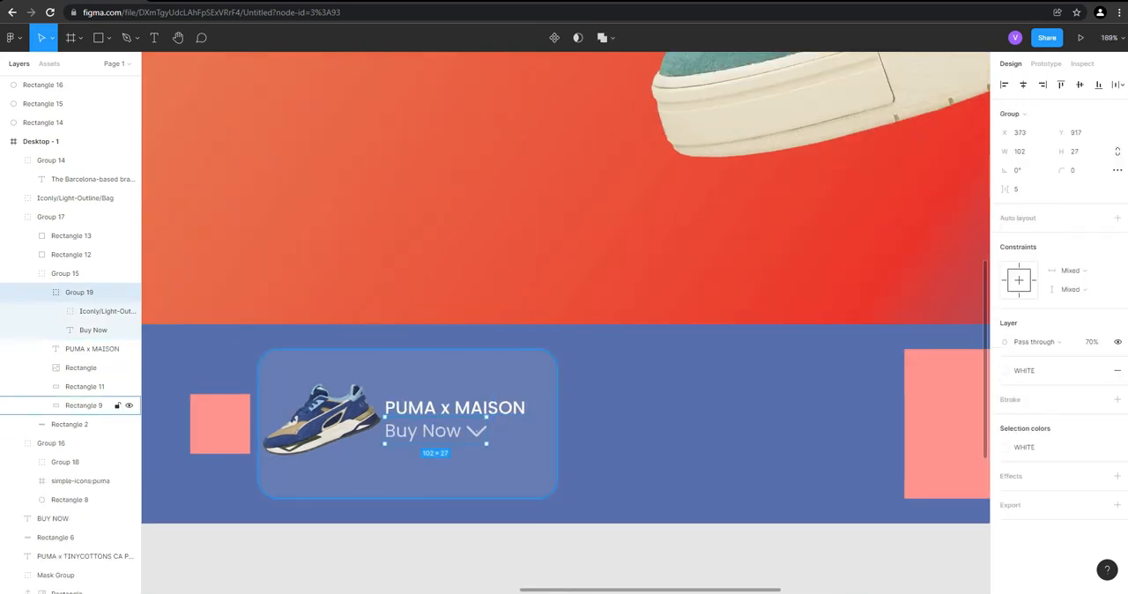
click(949, 425)
drag(949, 425, 625, 427)
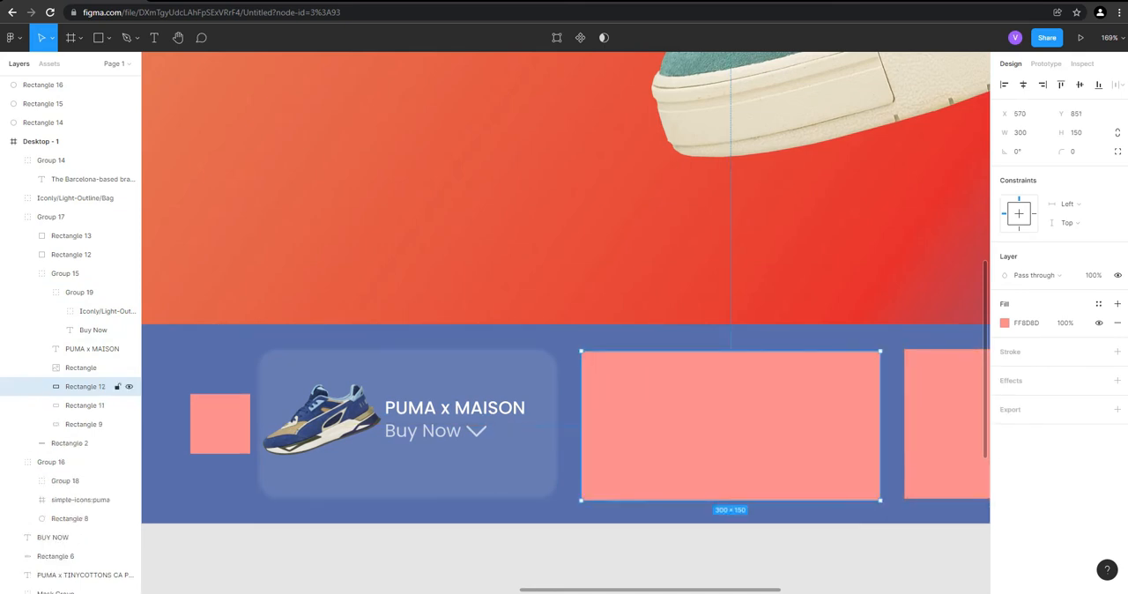
key(Delete)
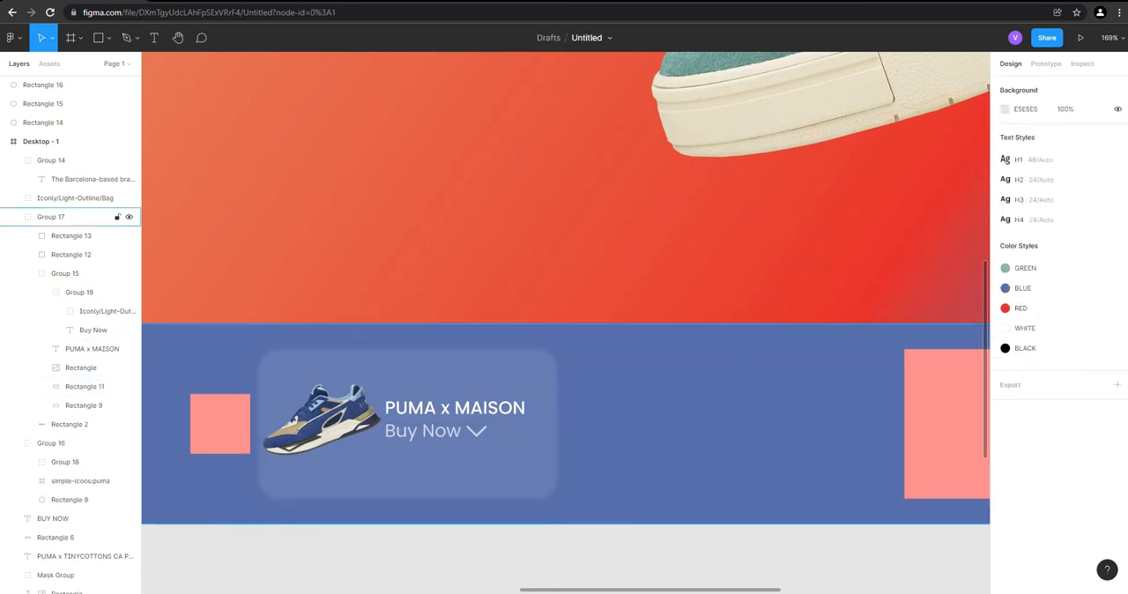
drag(949, 425, 688, 427)
key(ctrl+z)
click(942, 426)
double_click(943, 427)
double_click(942, 426)
drag(943, 426, 620, 428)
Group the finished card's translucent background, sneaker image, PUMA x MAISON title and Buy Now group together
click(471, 408)
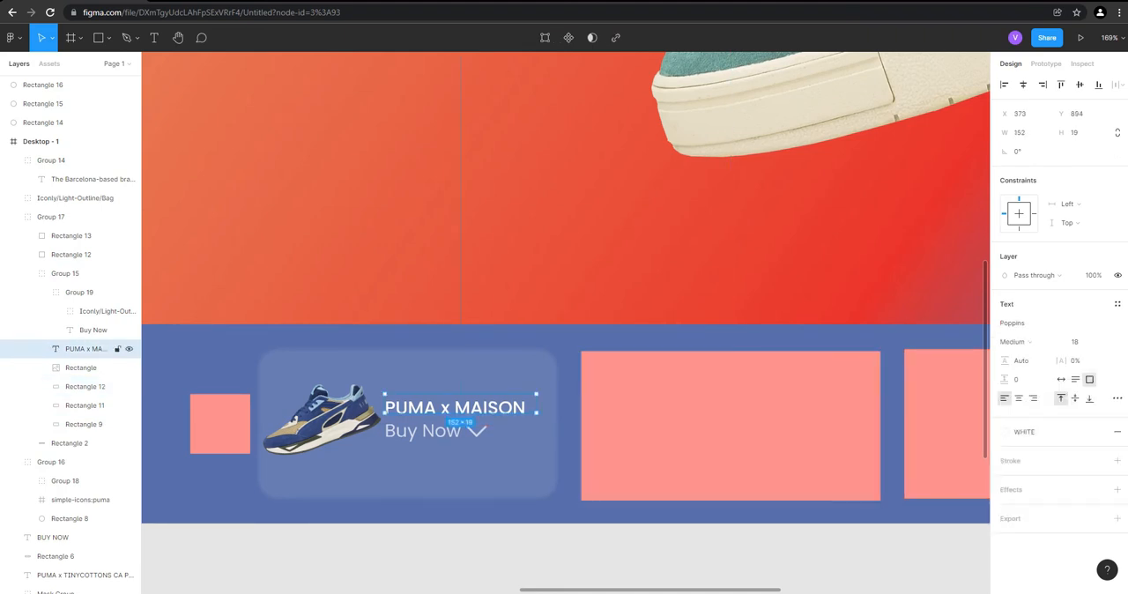
click(475, 467)
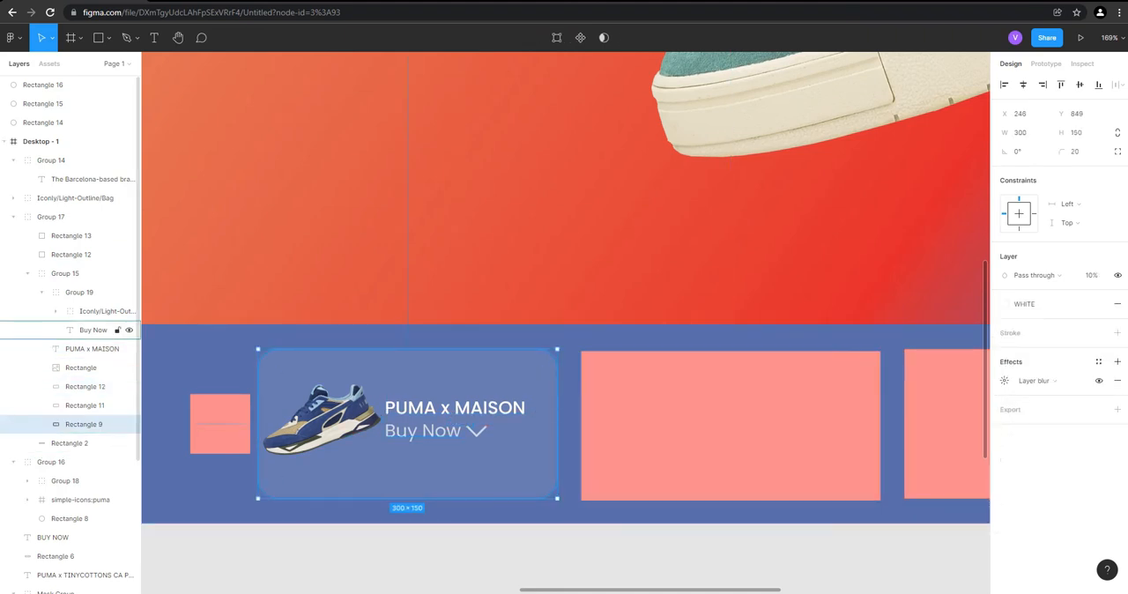
shift+click(81, 368)
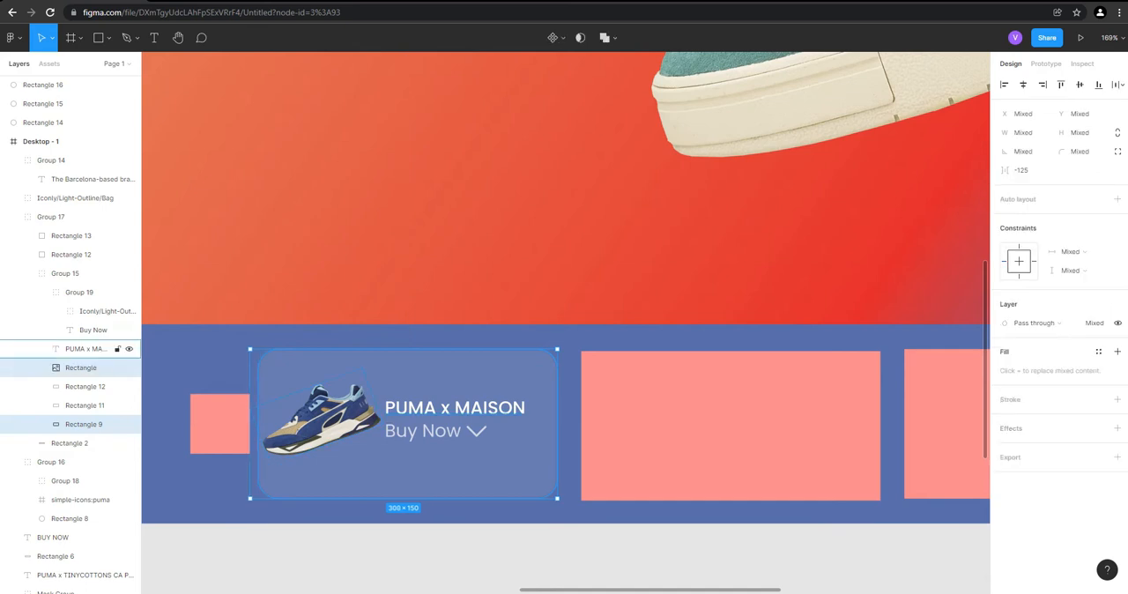
shift+click(92, 348)
shift+click(79, 292)
right_click(452, 247)
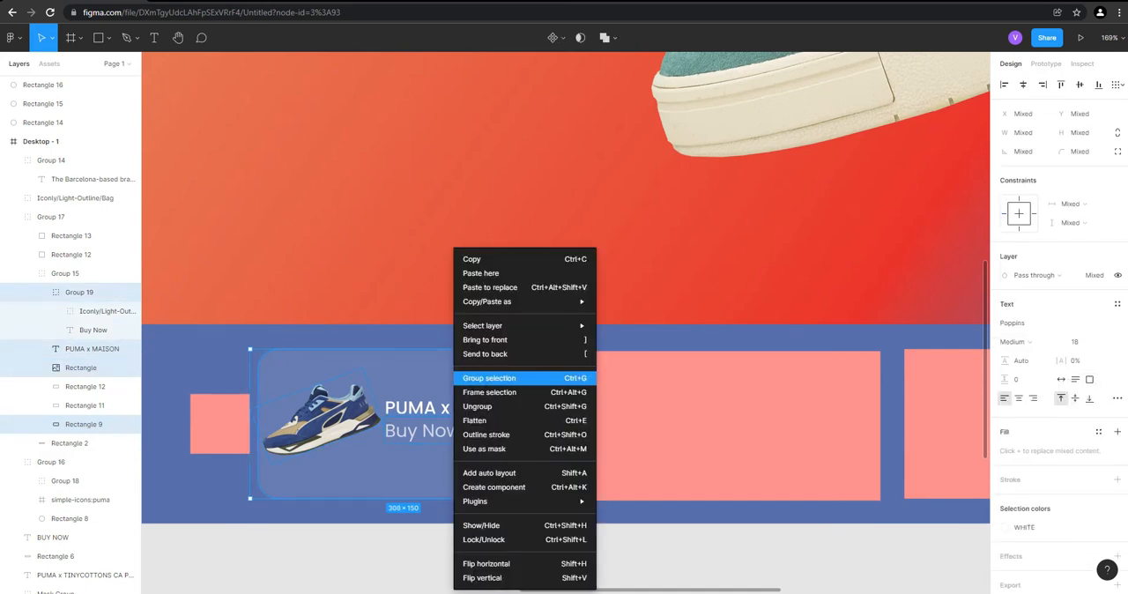
click(485, 378)
Duplicate the grouped product card onto the middle pink placeholder and line it up with the placeholder's edges
drag(405, 423, 726, 425)
scroll(760, 429, up, 5)
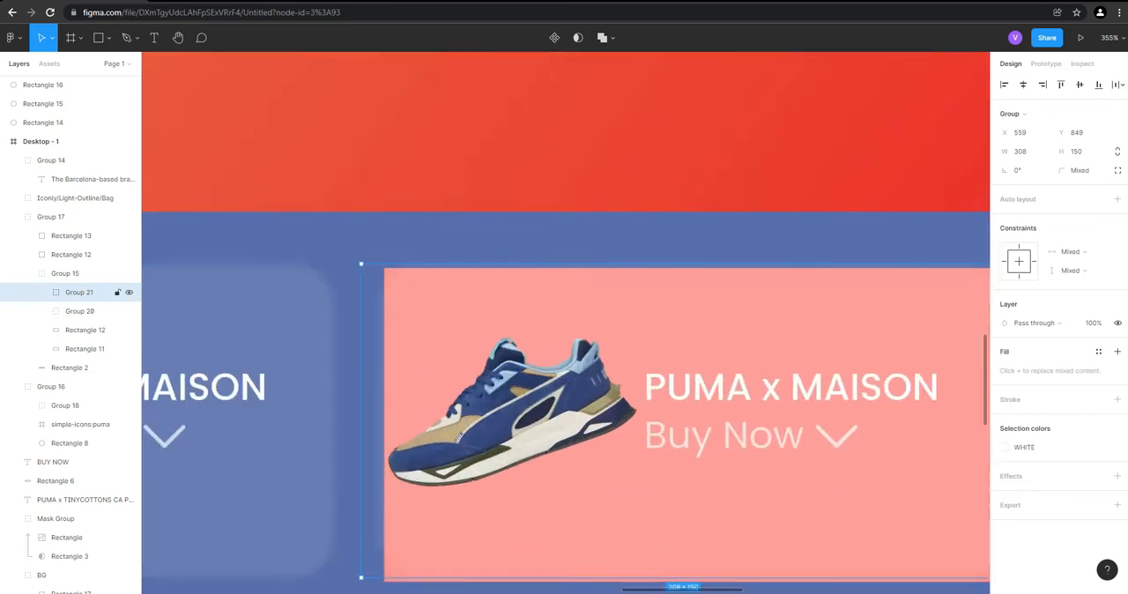
mouse_move(760, 428)
mouse_down()
mouse_move(749, 433)
mouse_move(768, 433)
mouse_up()
scroll(370, 396, down, 1)
scroll(370, 396, down, 3)
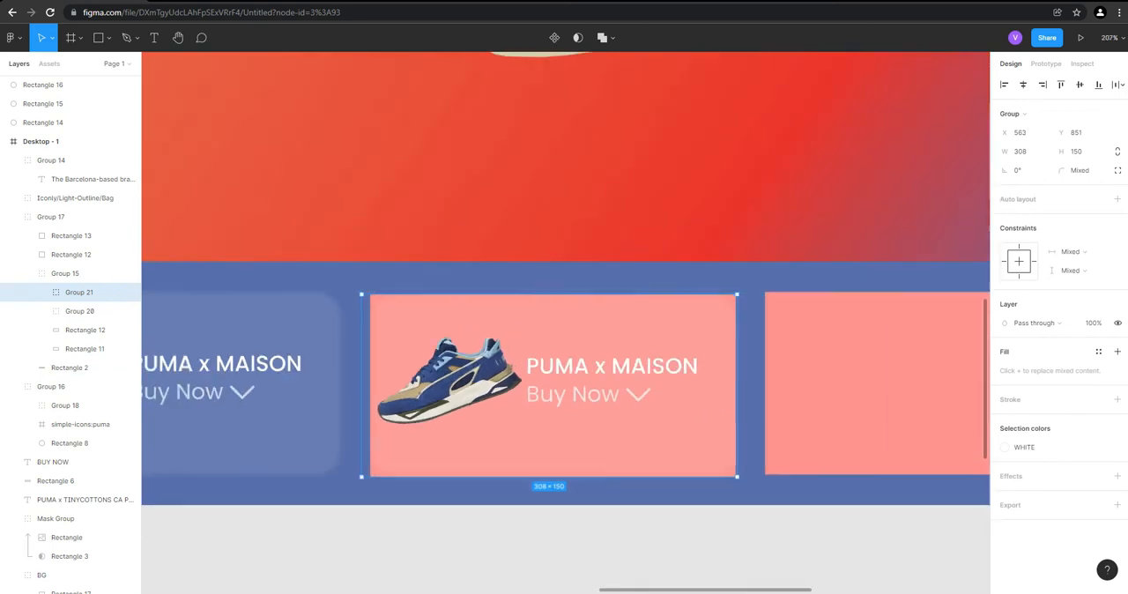
scroll(733, 425, up, 5)
click(840, 569)
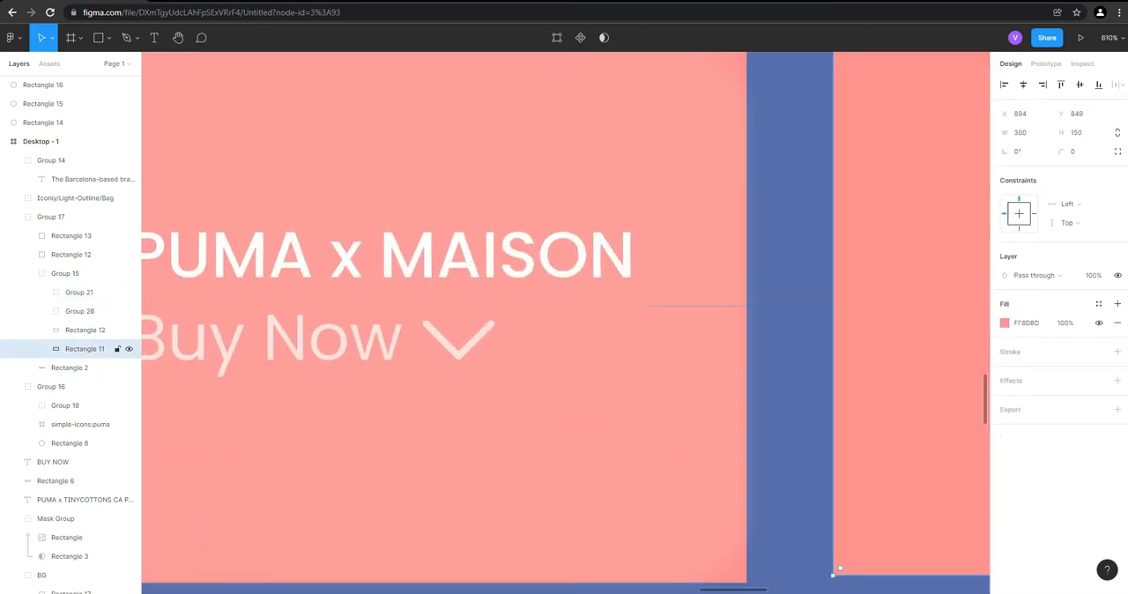
scroll(727, 501, down, 4)
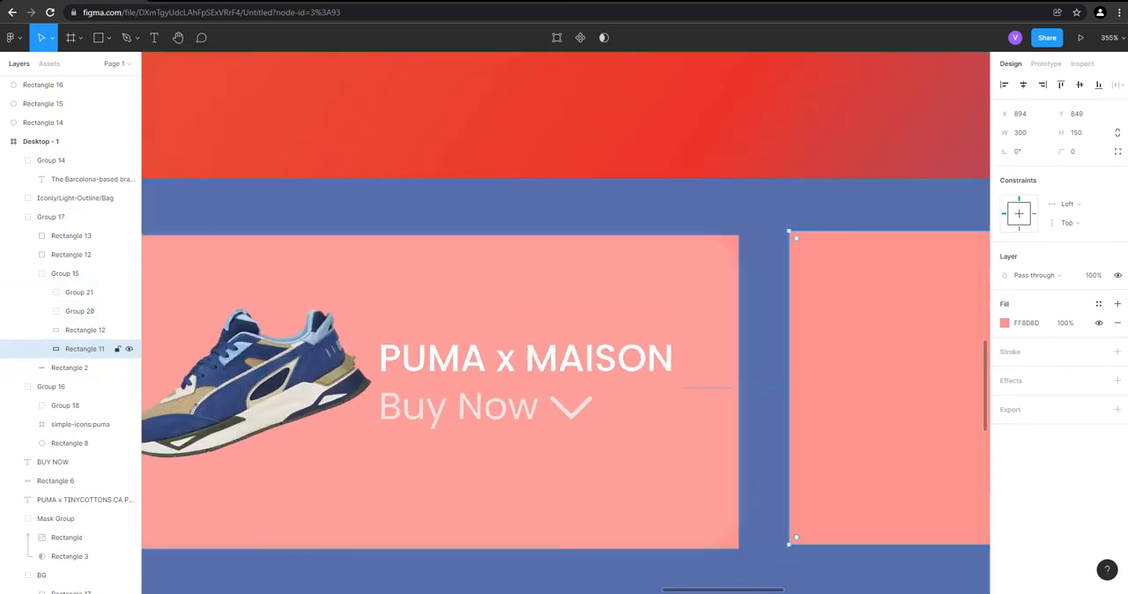
scroll(772, 359, down, 3)
Duplicate the middle card onto the right pink placeholder and nudge it until its background matches the placeholder's edges
click(393, 333)
scroll(386, 330, down, 3)
scroll(682, 342, up, 2)
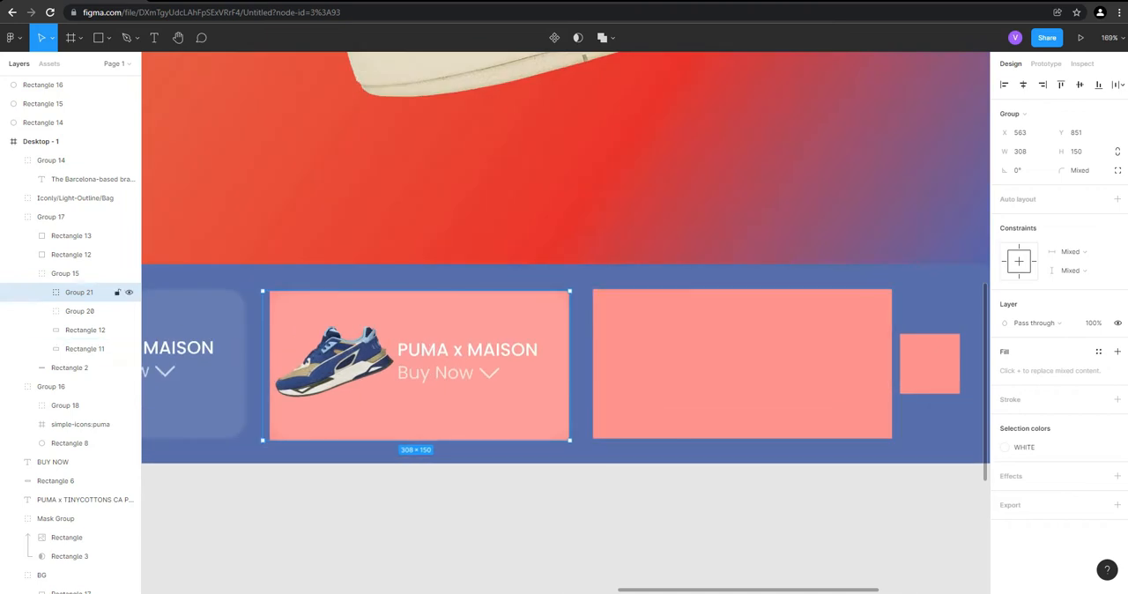
drag(393, 353, 723, 354)
scroll(708, 324, up, 3)
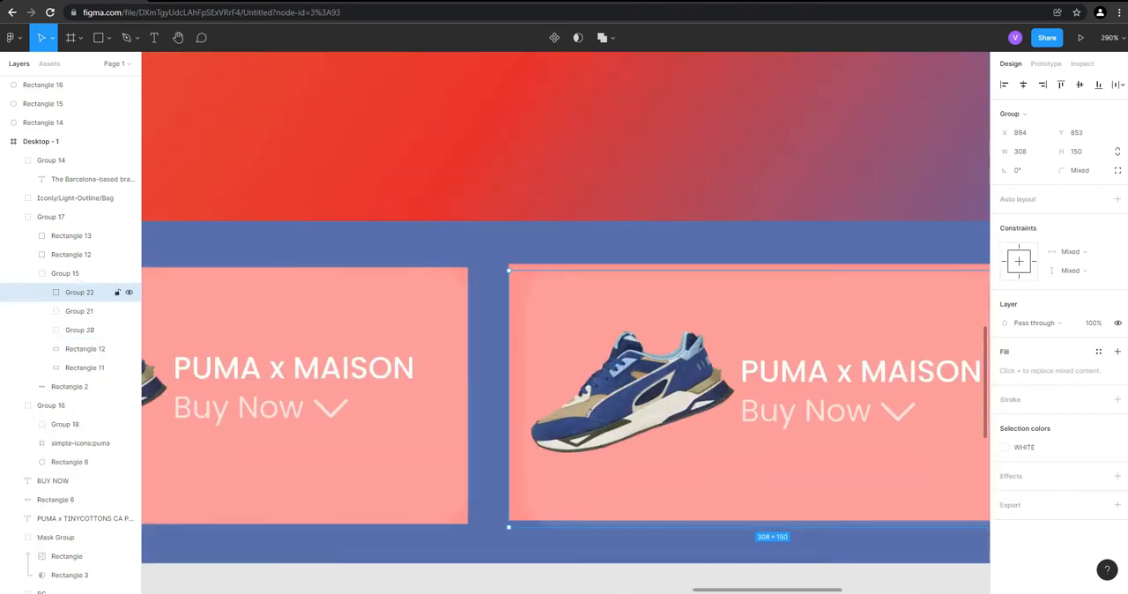
key(Up)
key(Up)
key(Up)
key(Up)
key(Up)
key(Up)
key(Up)
key(Down)
key(Down)
key(Down)
scroll(654, 440, up, 3)
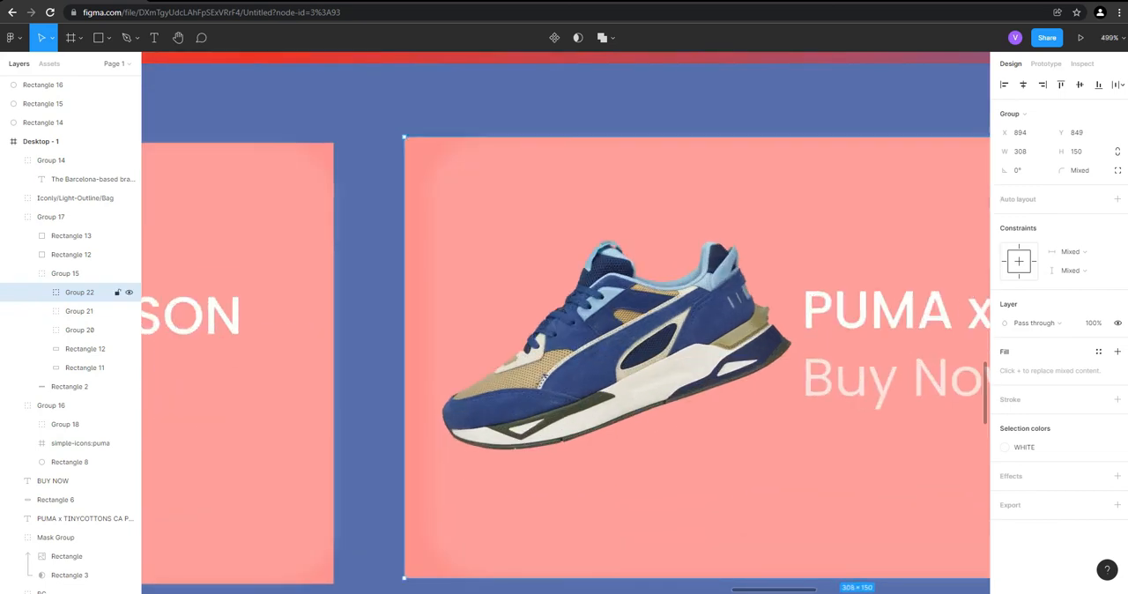
key(Left)
key(Left)
key(Left)
key(Left)
key(Left)
key(Left)
key(Left)
key(Left)
scroll(654, 414, down, 5)
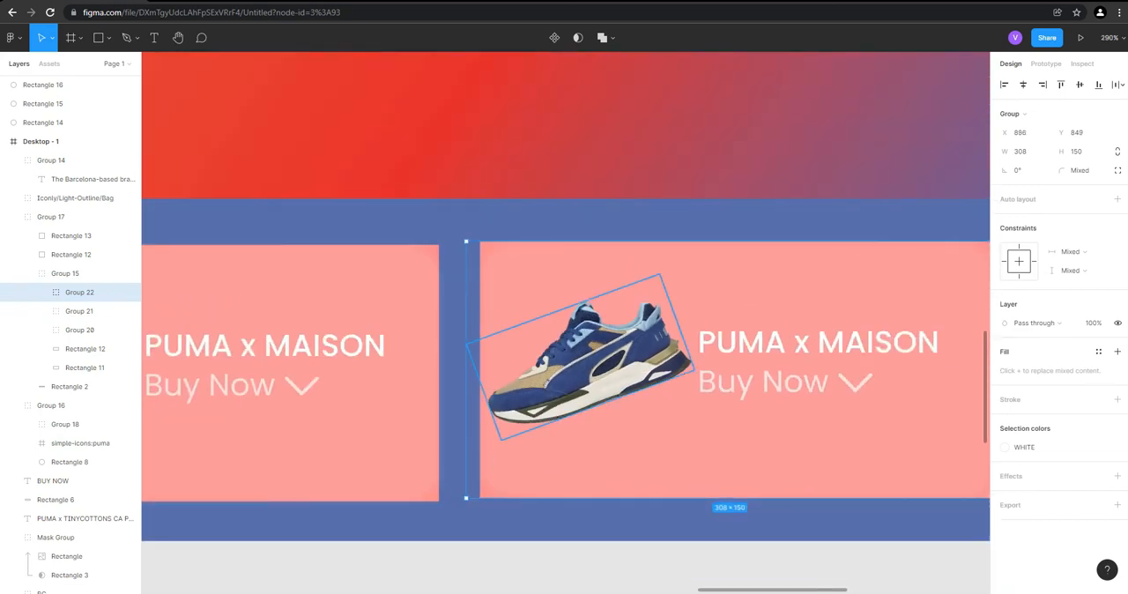
Delete Rectangle 11, the pink placeholder behind the right product card
click(88, 367)
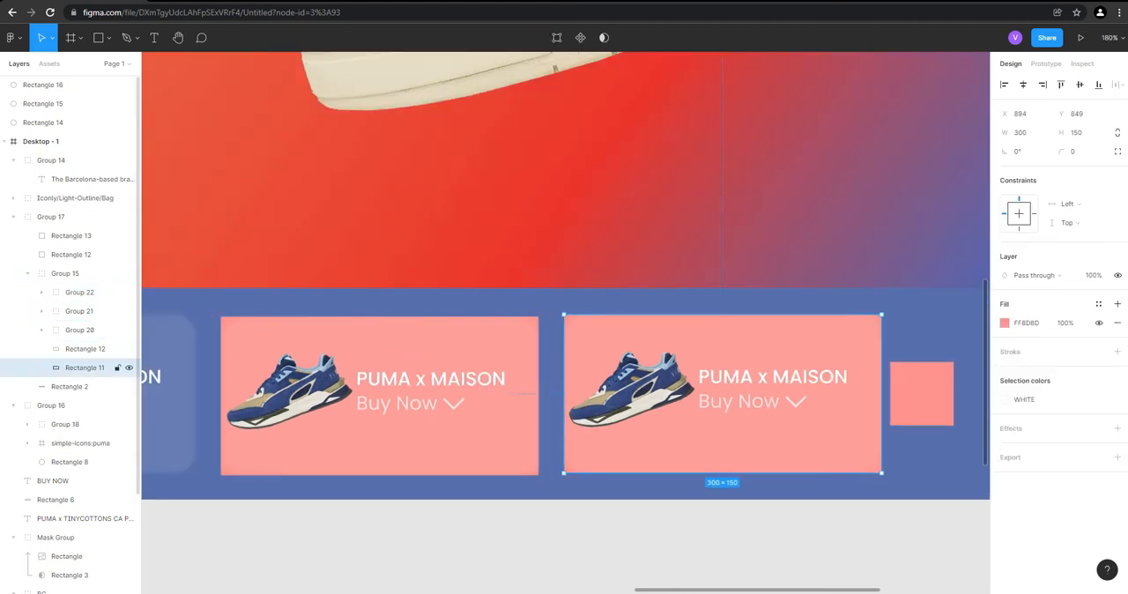
key(Delete)
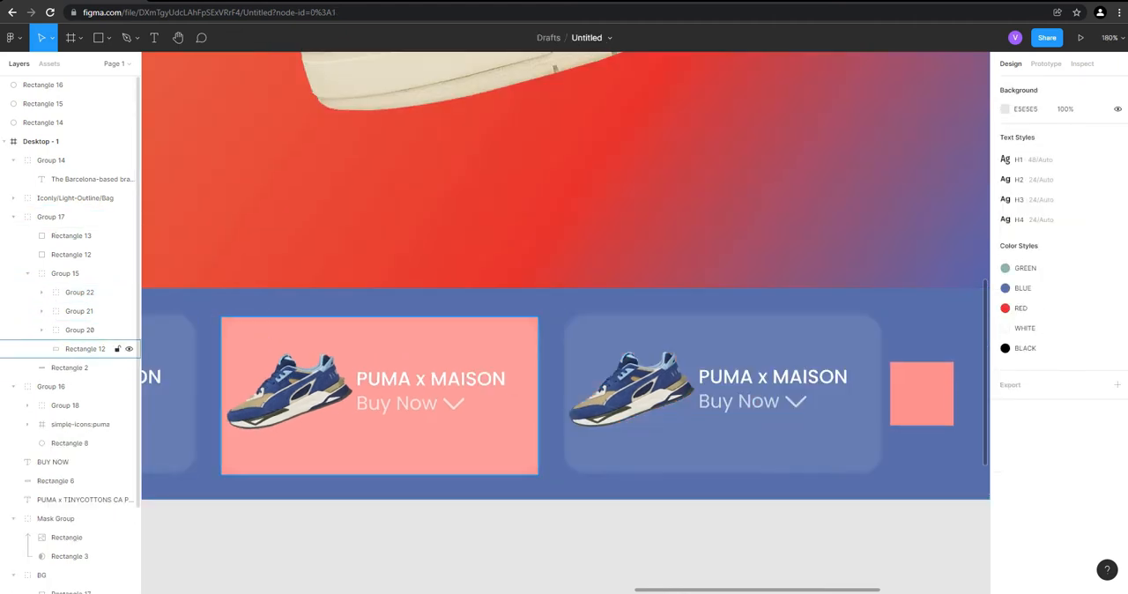
click(82, 311)
click(42, 311)
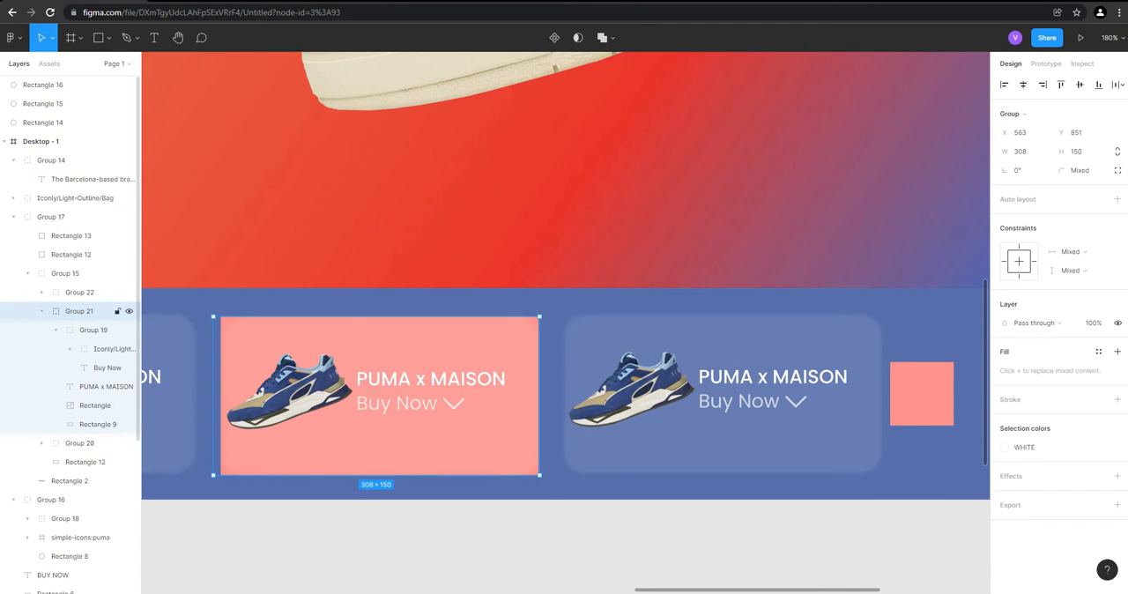
click(95, 423)
key(Delete)
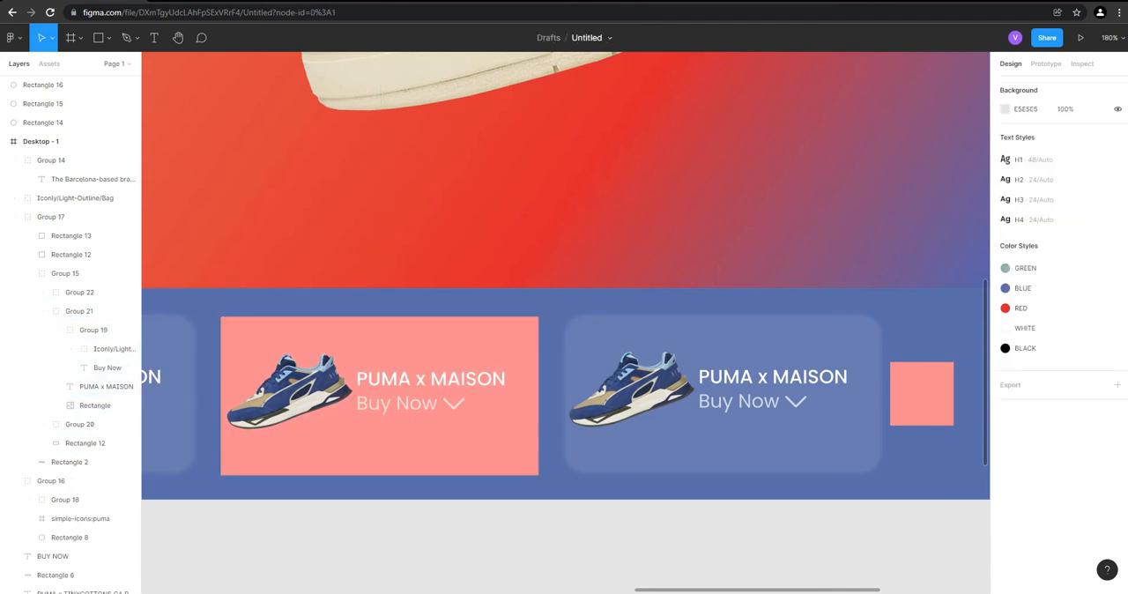
key(ctrl+z)
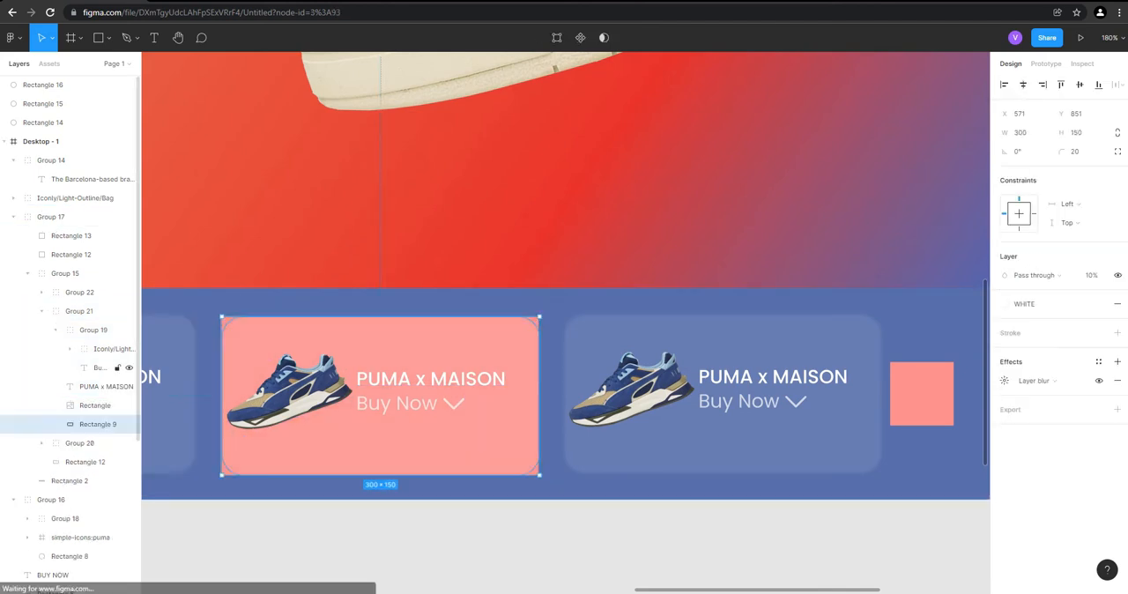
click(94, 406)
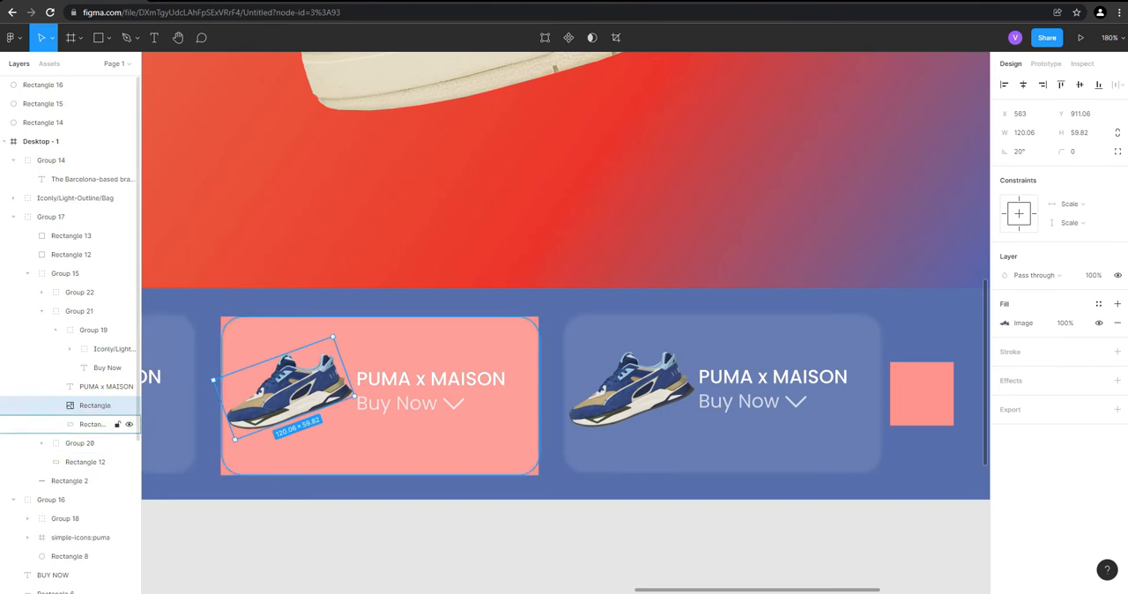
click(96, 424)
key(Delete)
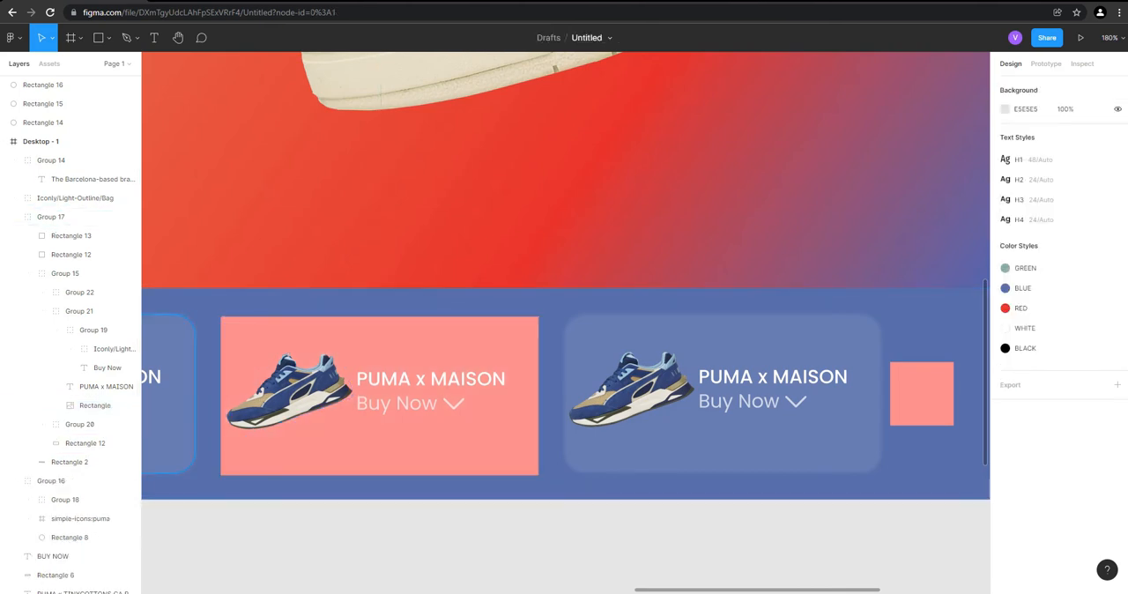
key(ctrl+z)
Delete Rectangle 12, the pink placeholder behind the middle product card
scroll(658, 376, down, 2)
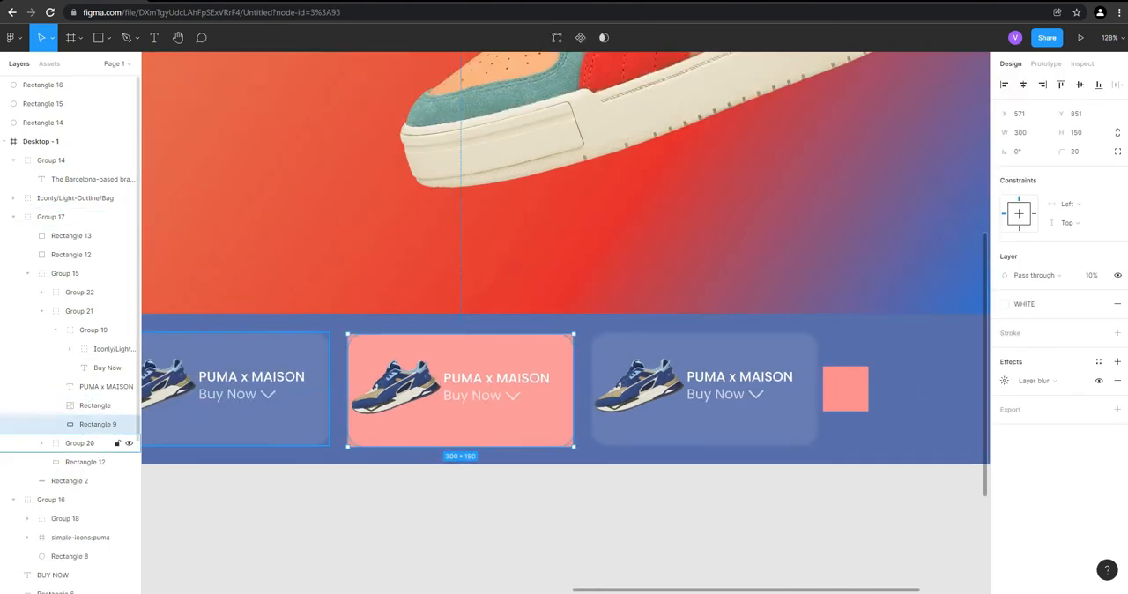
click(86, 462)
key(Delete)
scroll(853, 367, down, 5)
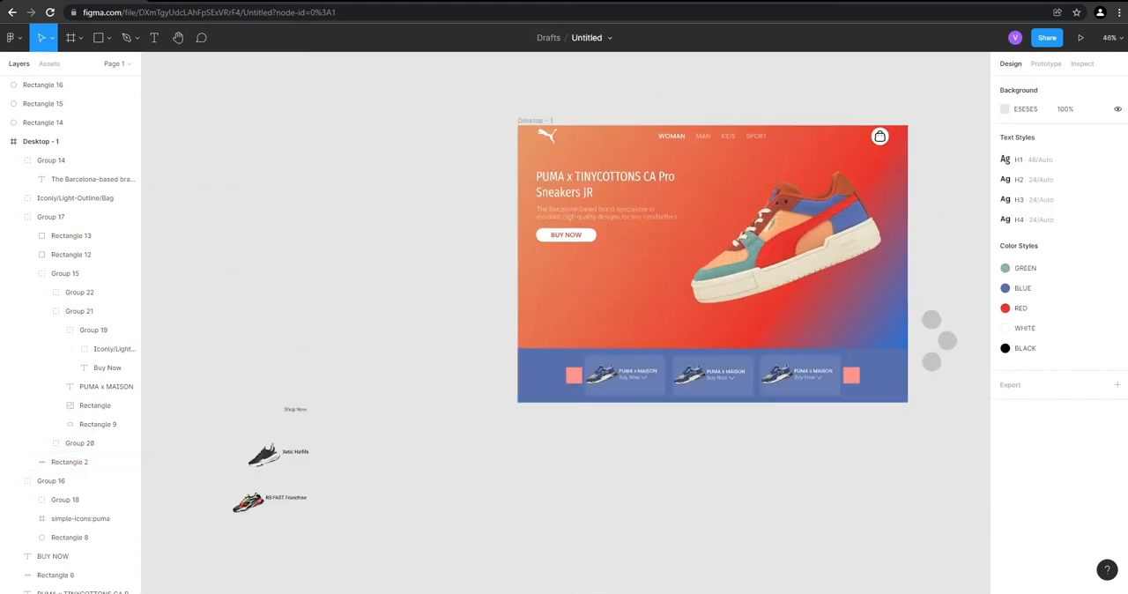
Cut the black Xetic sneaker image outside the frame and paste it to replace the middle card's blue sneaker
click(264, 456)
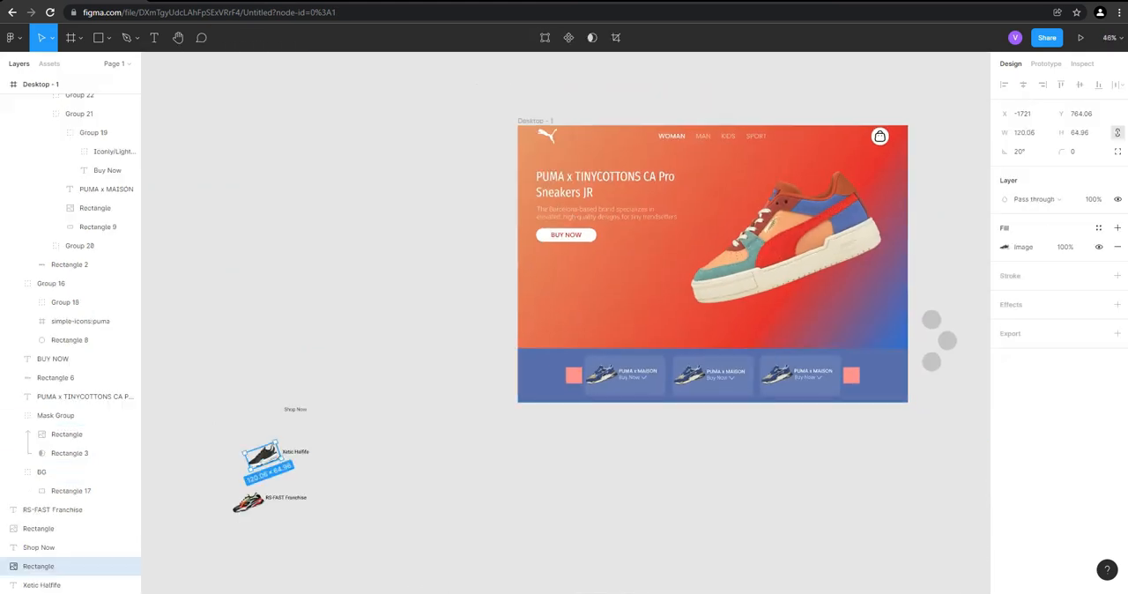
key(Delete)
scroll(715, 411, up, 5)
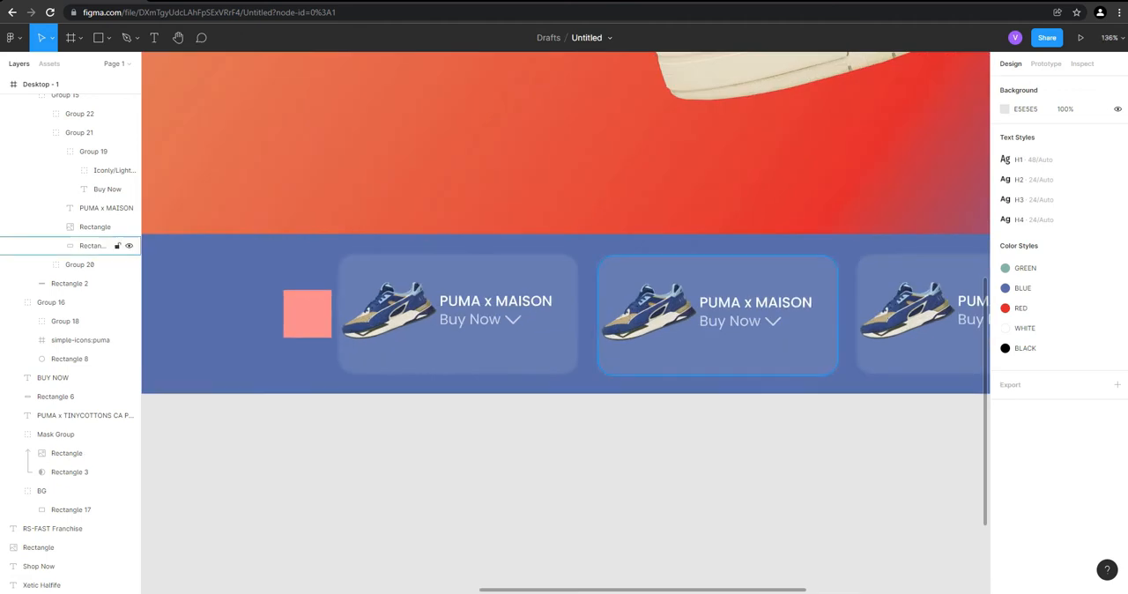
click(689, 361)
scroll(655, 322, up, 3)
double_click(656, 322)
double_click(655, 322)
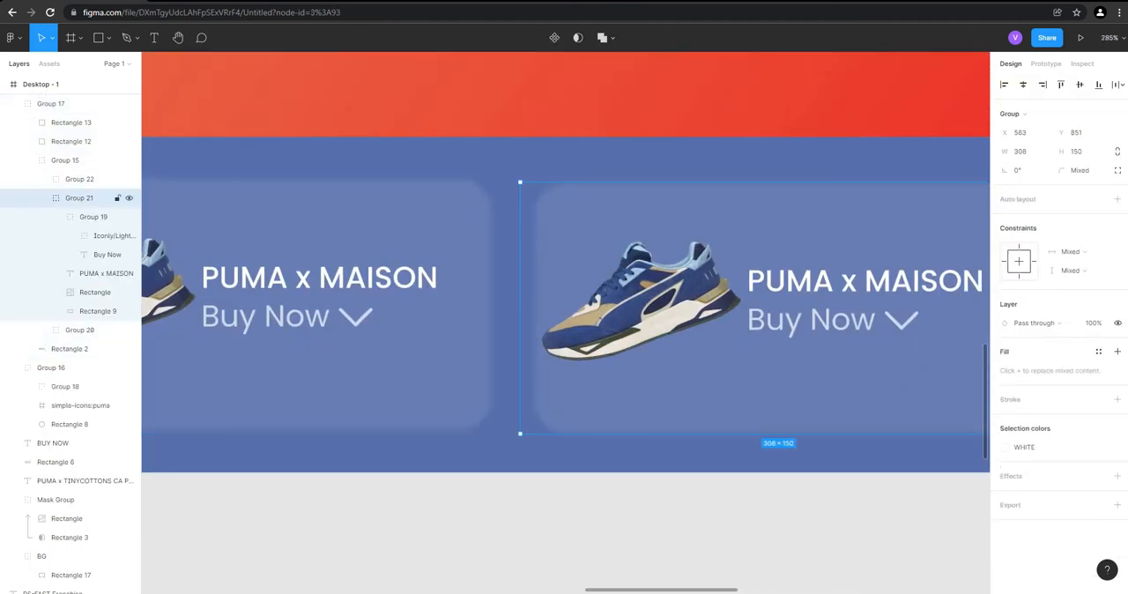
double_click(655, 322)
right_click(646, 265)
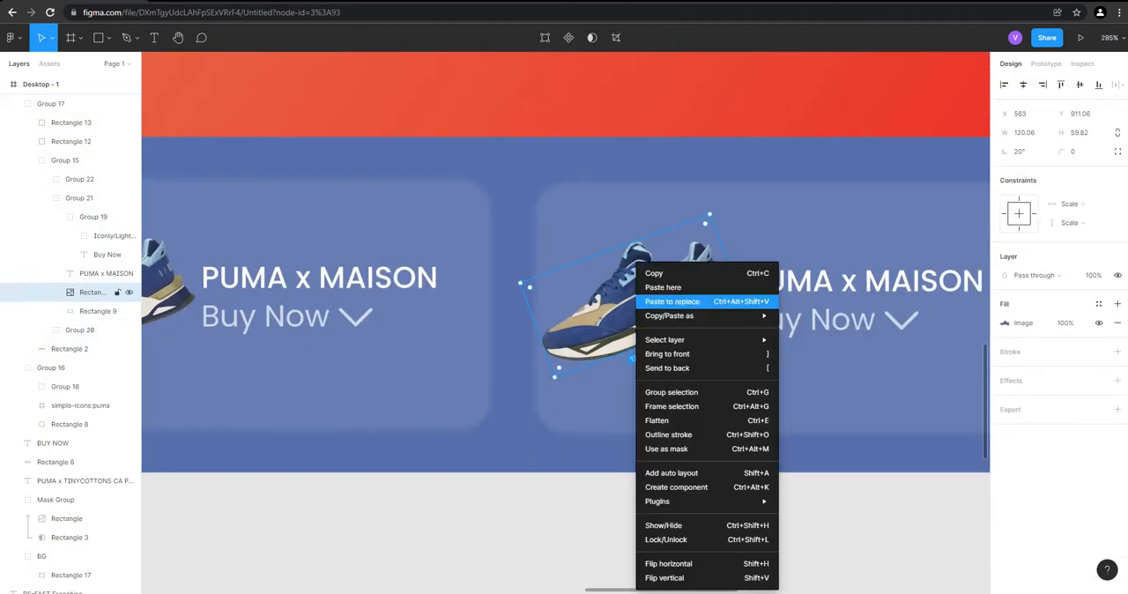
click(679, 299)
click(654, 515)
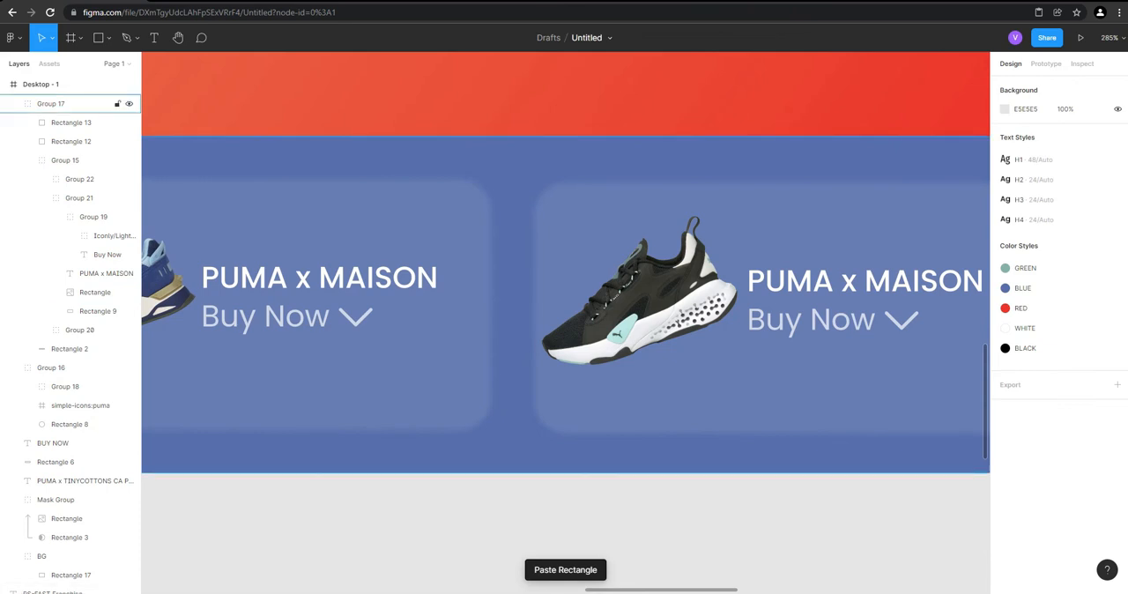
Copy the middle card's black sneaker image and paste it to replace the right card's blue sneaker
triple_click(650, 322)
double_click(635, 299)
right_click(617, 266)
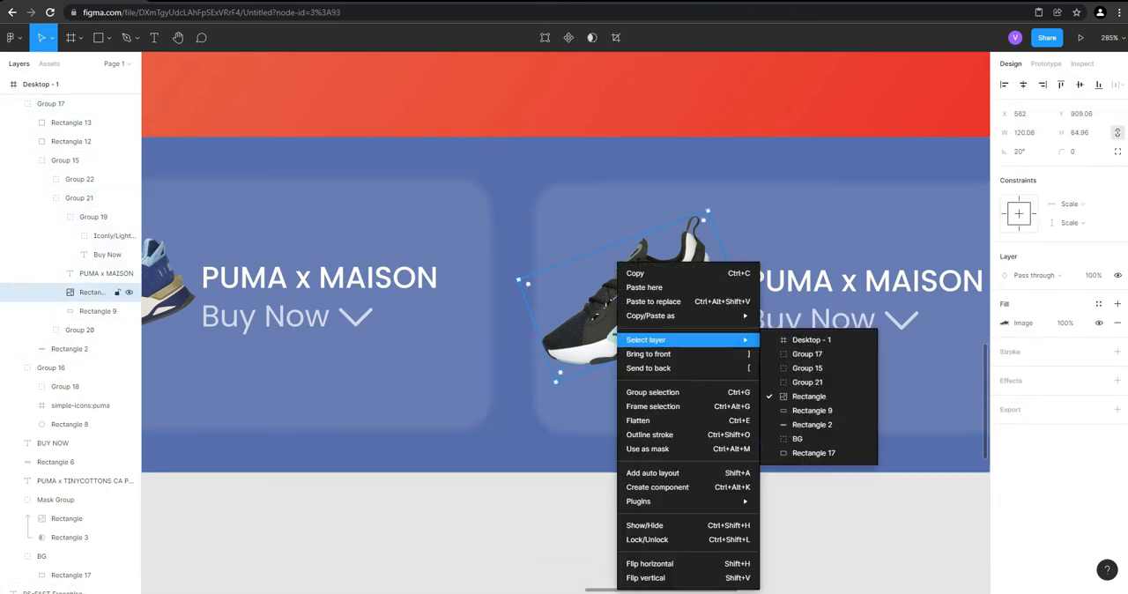
click(634, 273)
scroll(424, 323, down, 5)
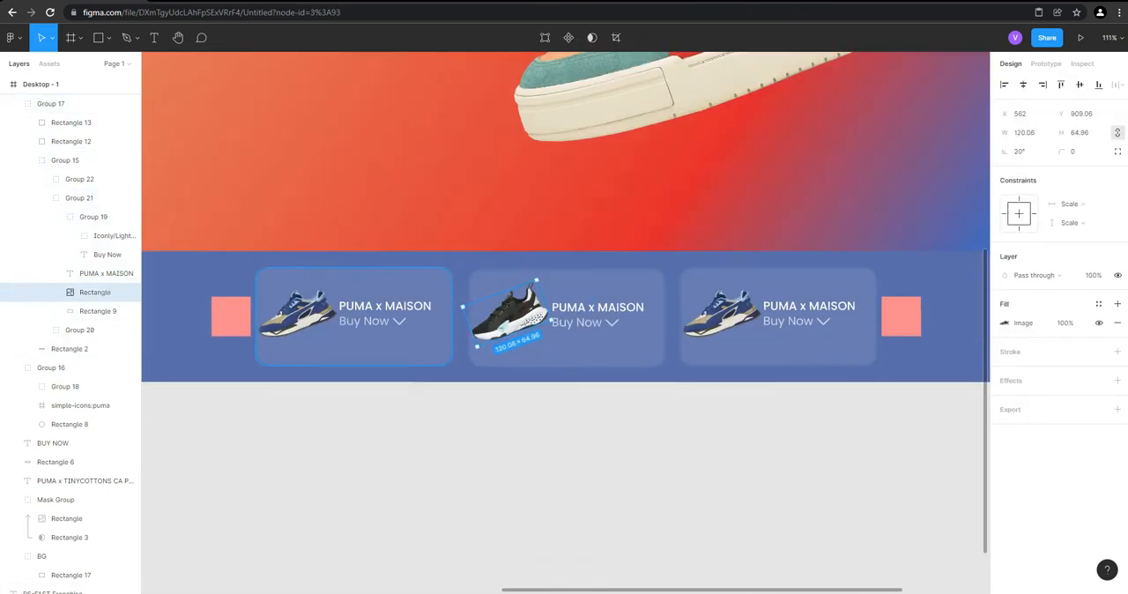
scroll(835, 320, up, 2)
double_click(674, 310)
right_click(671, 310)
click(718, 299)
scroll(824, 380, down, 3)
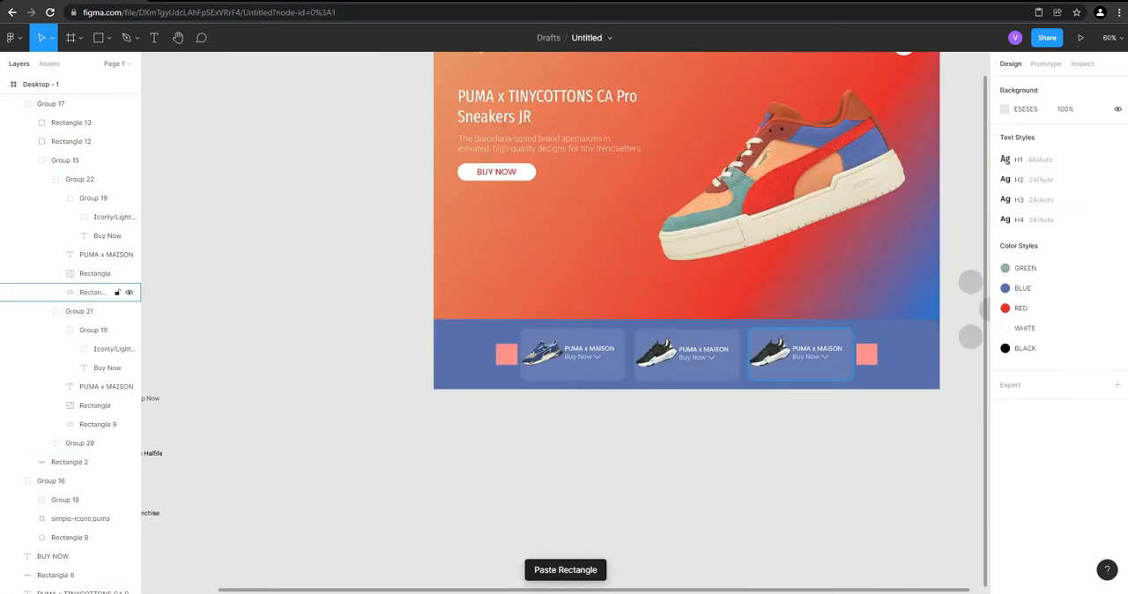
Move the Xetic Halfife reference text from beside the frame to the empty canvas just below the middle product card
click(331, 475)
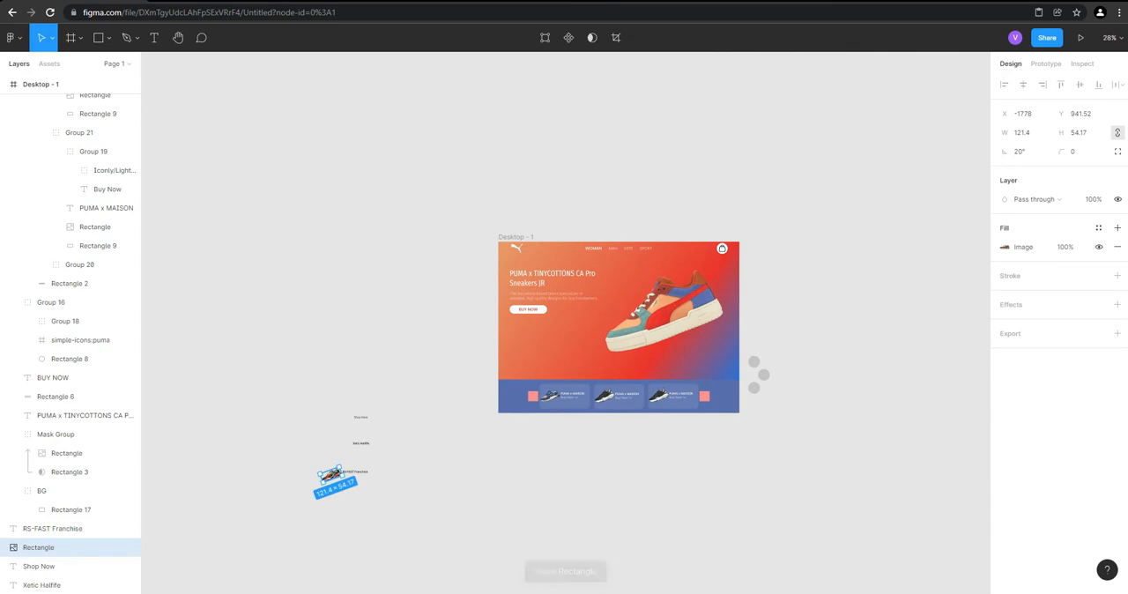
scroll(467, 478, up, 5)
double_click(296, 408)
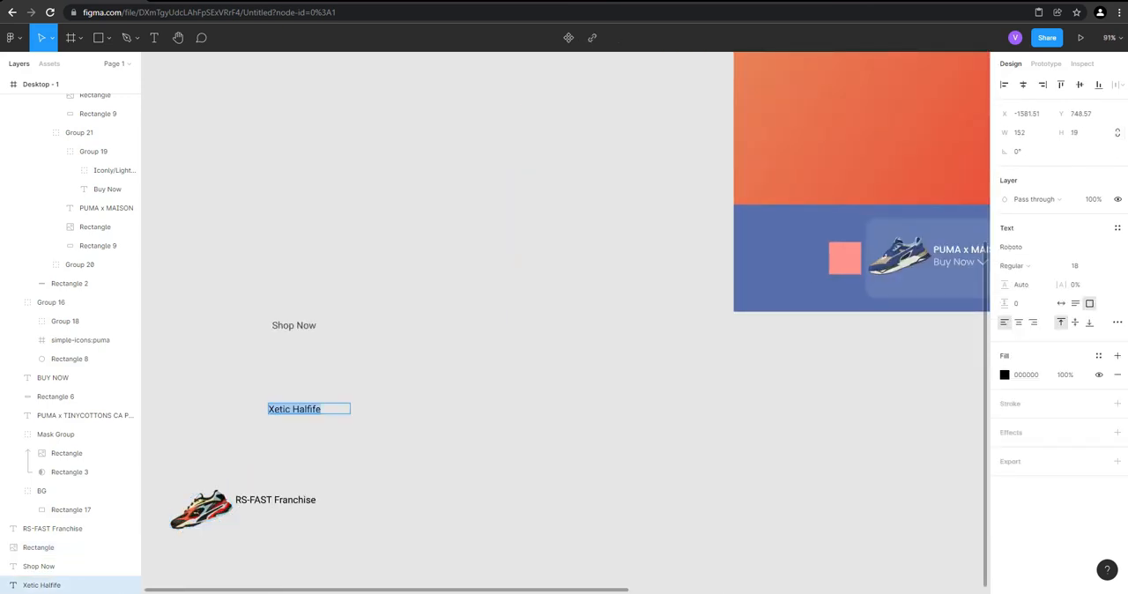
drag(296, 409, 813, 406)
scroll(837, 335, down, 2)
drag(837, 334, 265, 342)
scroll(203, 348, up, 3)
drag(275, 394, 502, 358)
Change the middle card's title to Xetic Halfife and delete the reference text below the strip
scroll(502, 310, up, 5)
double_click(501, 287)
double_click(523, 222)
double_click(523, 222)
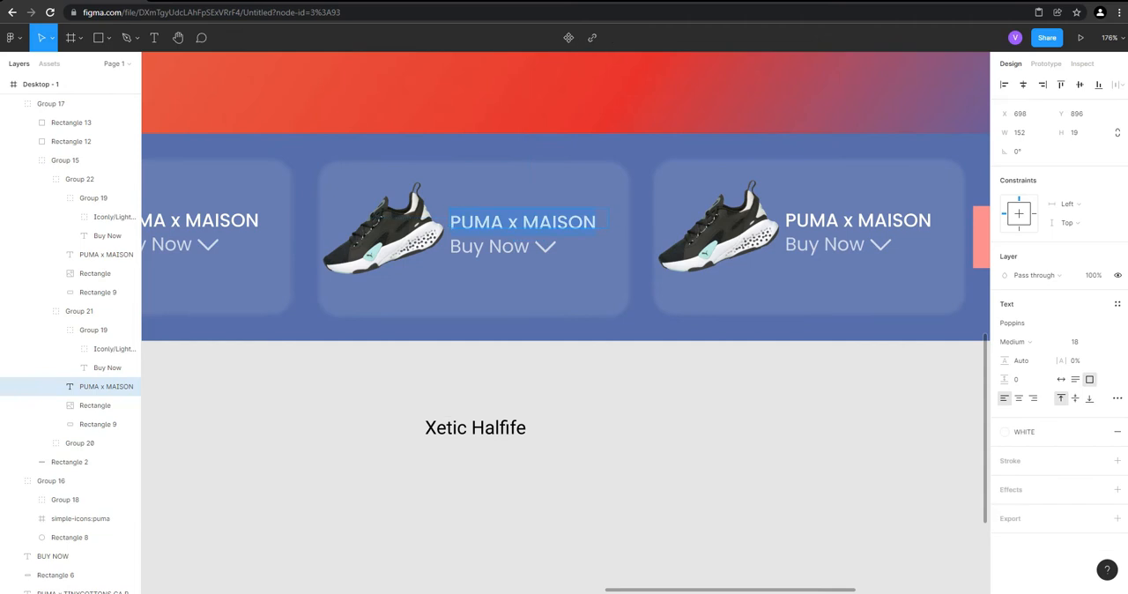
text(Xetic Halfife)
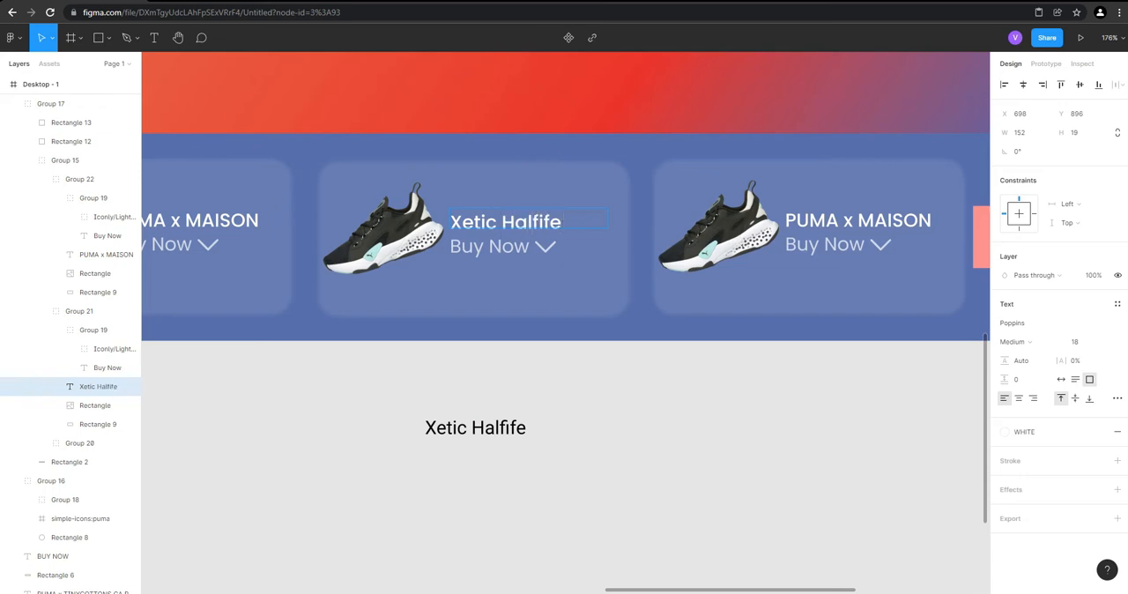
click(494, 428)
key(Delete)
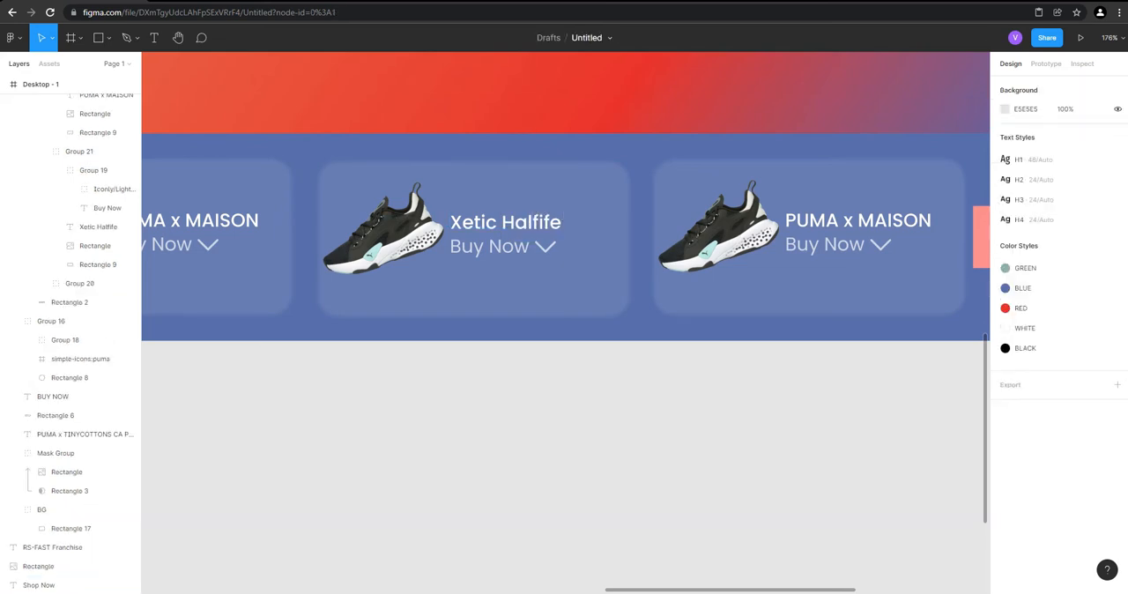
Move the RS-FAST Franchise text and its sneaker image together to the empty canvas below the card strip
scroll(502, 417, down, 5)
drag(179, 488, 250, 435)
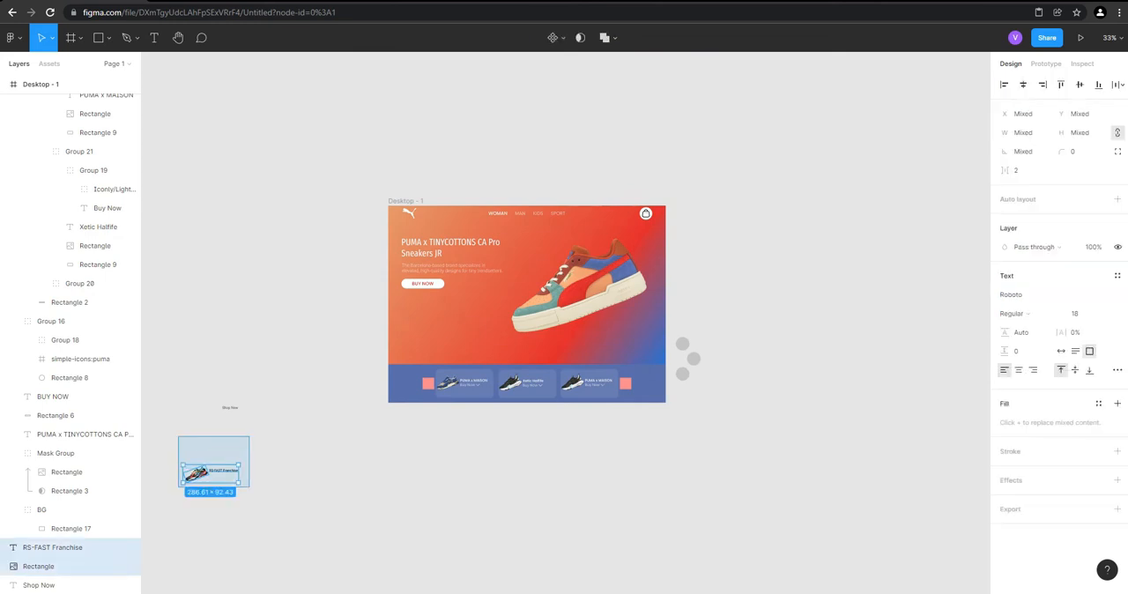
drag(206, 475, 513, 464)
Copy the middle card's title text Xetic Halfife and paste it over the right card's title
scroll(578, 484, up, 8)
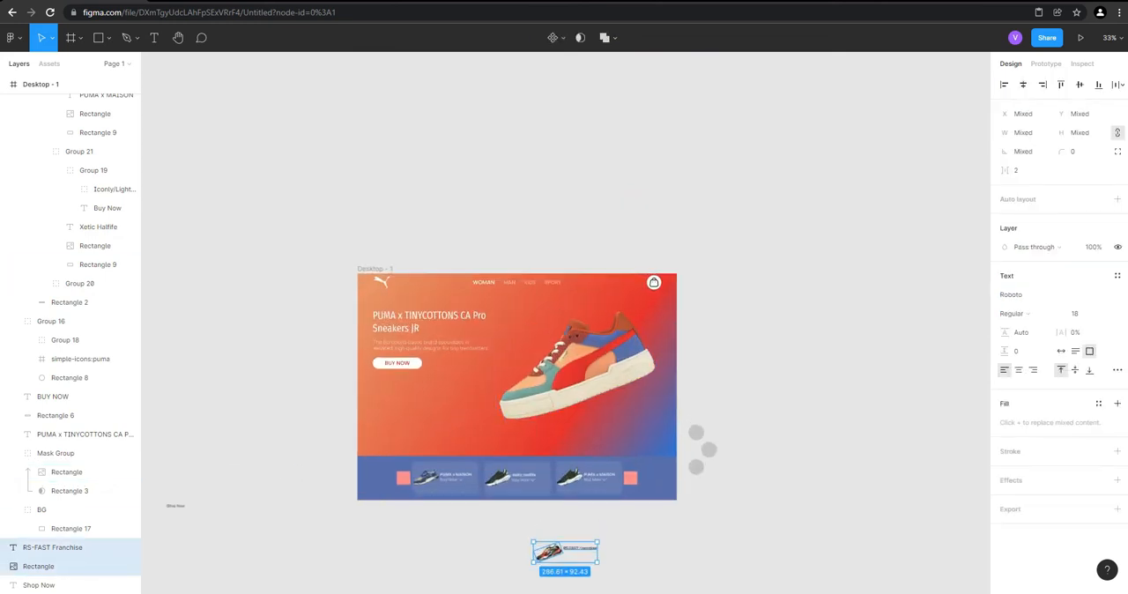
double_click(425, 457)
double_click(443, 447)
double_click(443, 446)
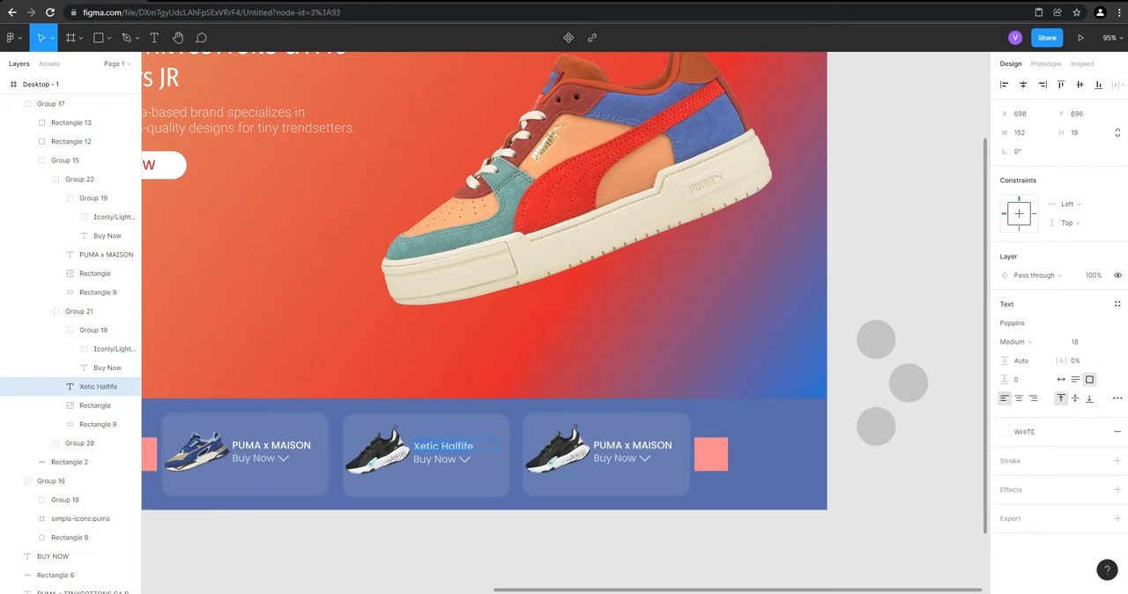
click(606, 445)
key(ctrl+v)
key(Escape)
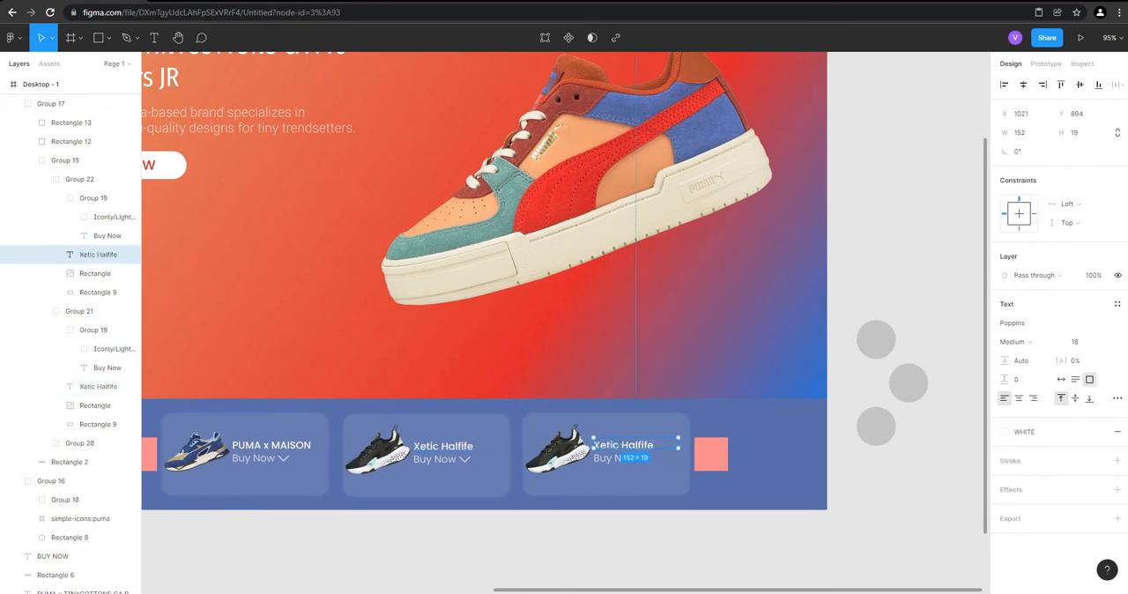
Change the middle card's title to RS-FAST Franchise and widen its text box to 173 so it fits on one line
scroll(564, 370, down, 2)
double_click(443, 344)
double_click(443, 344)
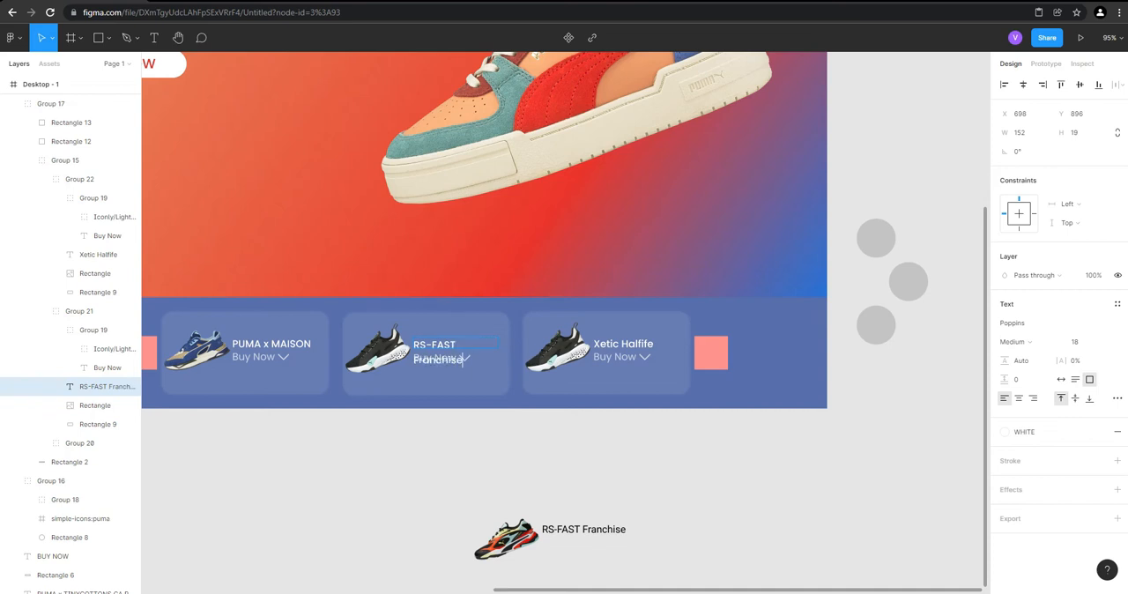
scroll(449, 349, up, 2)
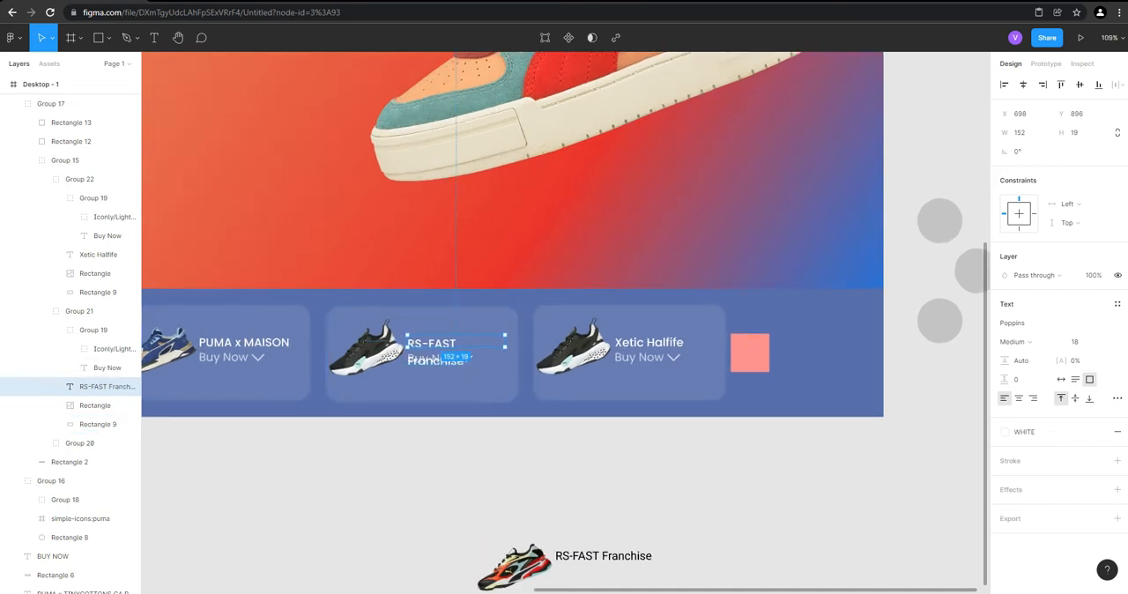
drag(512, 340, 519, 340)
click(467, 483)
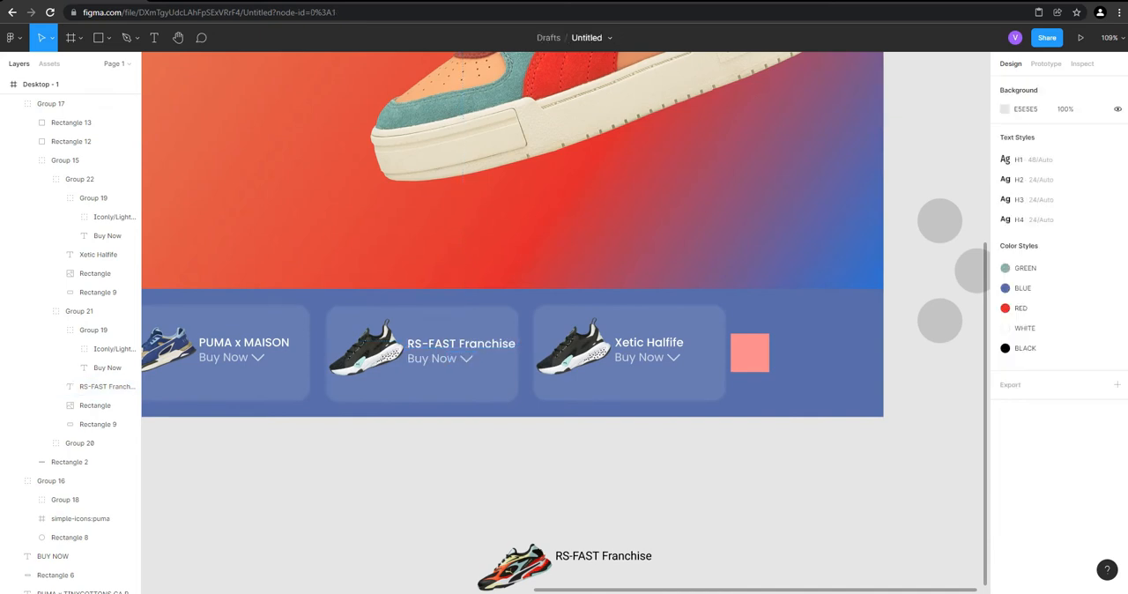
Copy the red and black RS-FAST sneaker image and paste it to replace the middle card's black sneaker
scroll(467, 483, up, 2)
scroll(494, 493, down, 1)
click(525, 534)
right_click(525, 534)
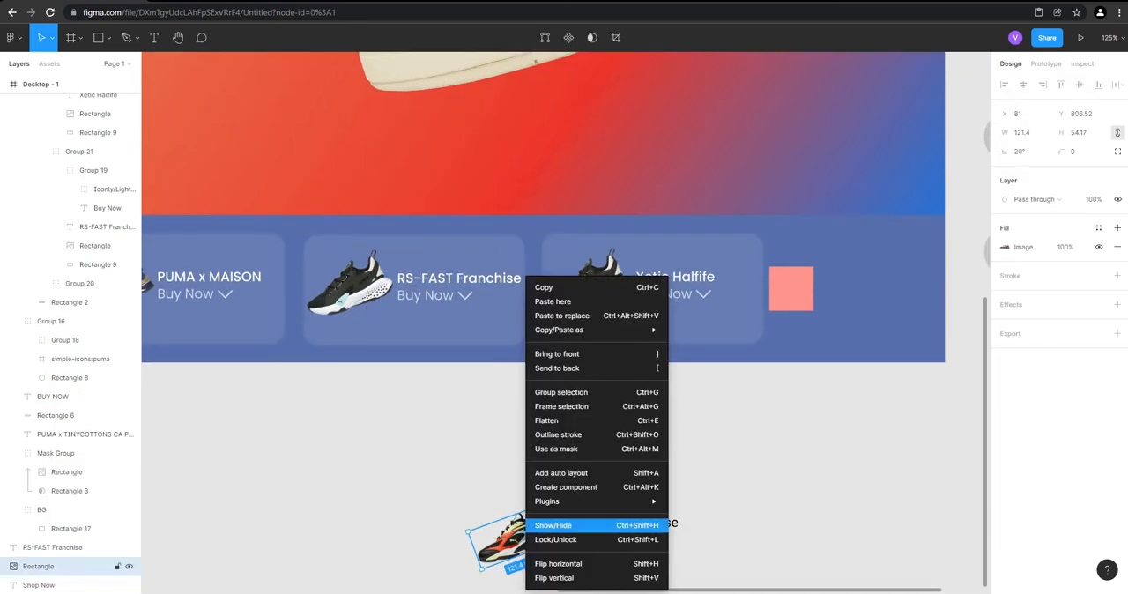
click(544, 287)
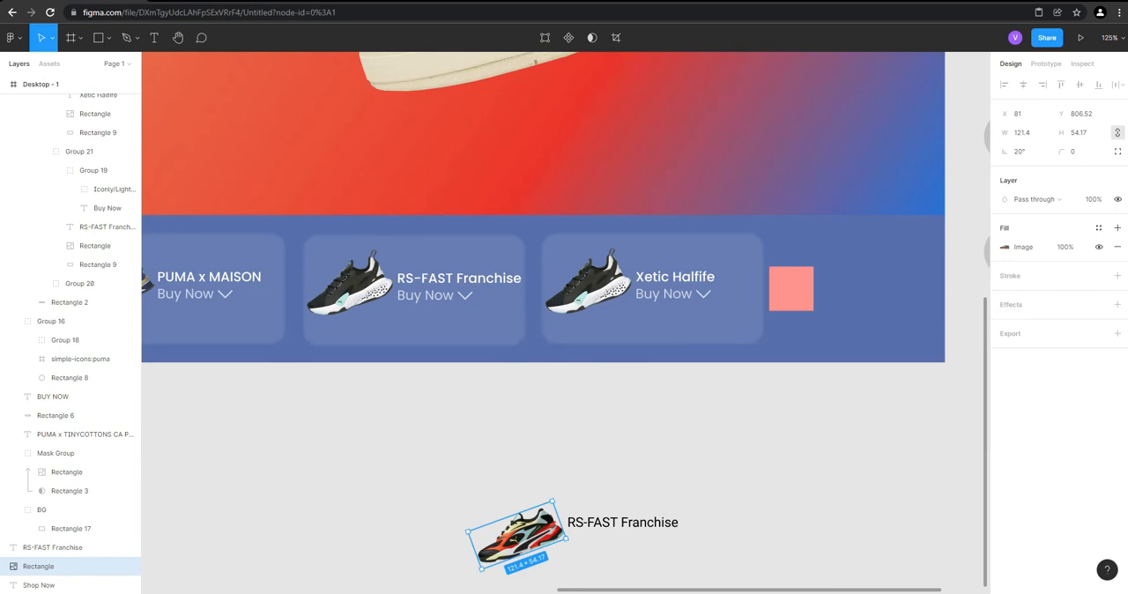
click(458, 425)
click(352, 284)
ctrl+click(458, 279)
double_click(458, 278)
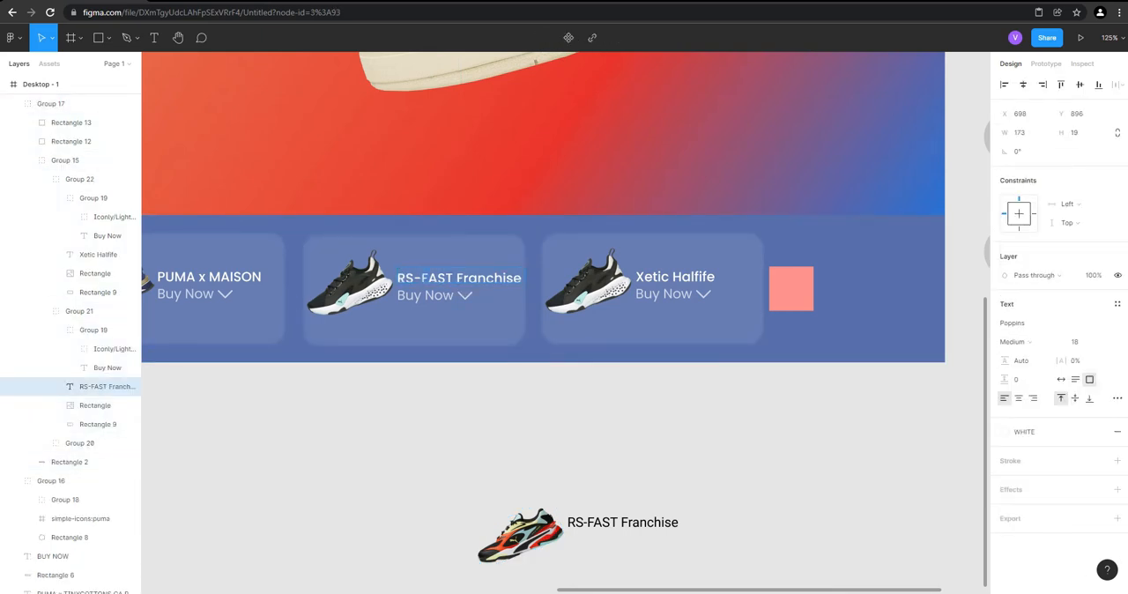
click(371, 265)
right_click(372, 262)
click(406, 302)
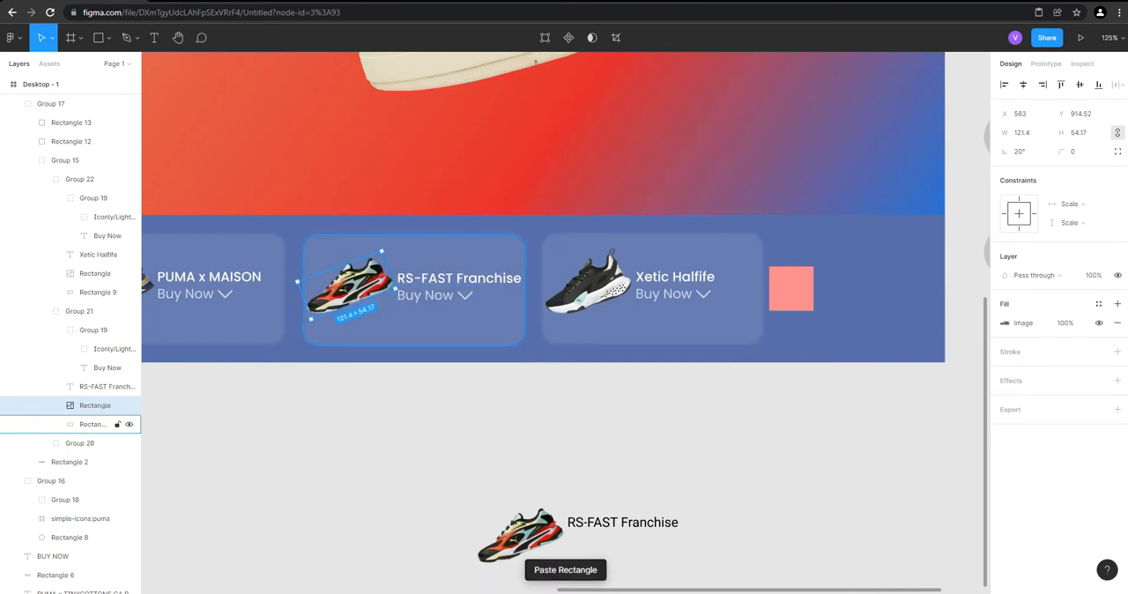
Delete the leftover RS-FAST Franchise text and sneaker image below the strip
key(Escape)
drag(419, 436, 682, 573)
key(Delete)
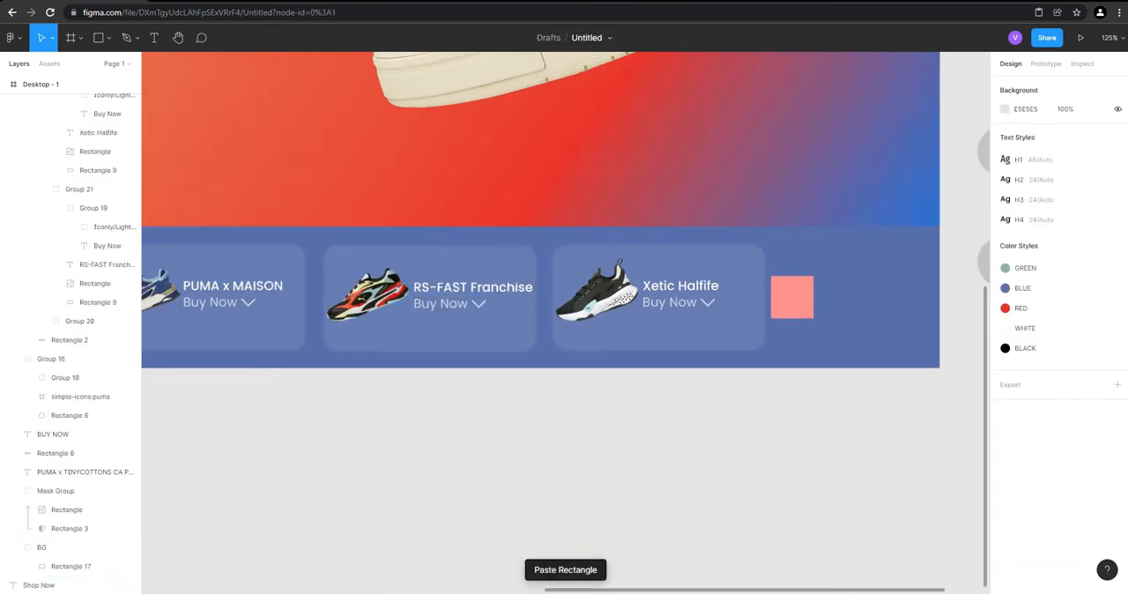
Insert the Light style Arrow - Left 2 and Arrow - Right 2 icons with the Iconly v2.3 plugin
scroll(805, 516, down, 4)
scroll(616, 498, up, 5)
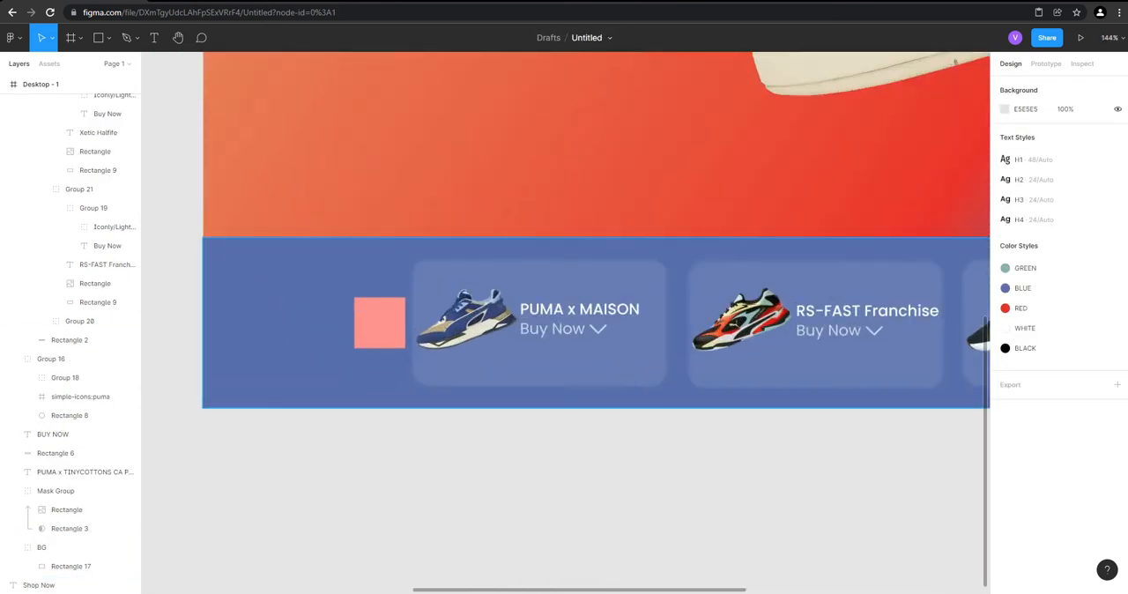
click(378, 323)
click(379, 323)
right_click(379, 322)
mouse_move(389, 501)
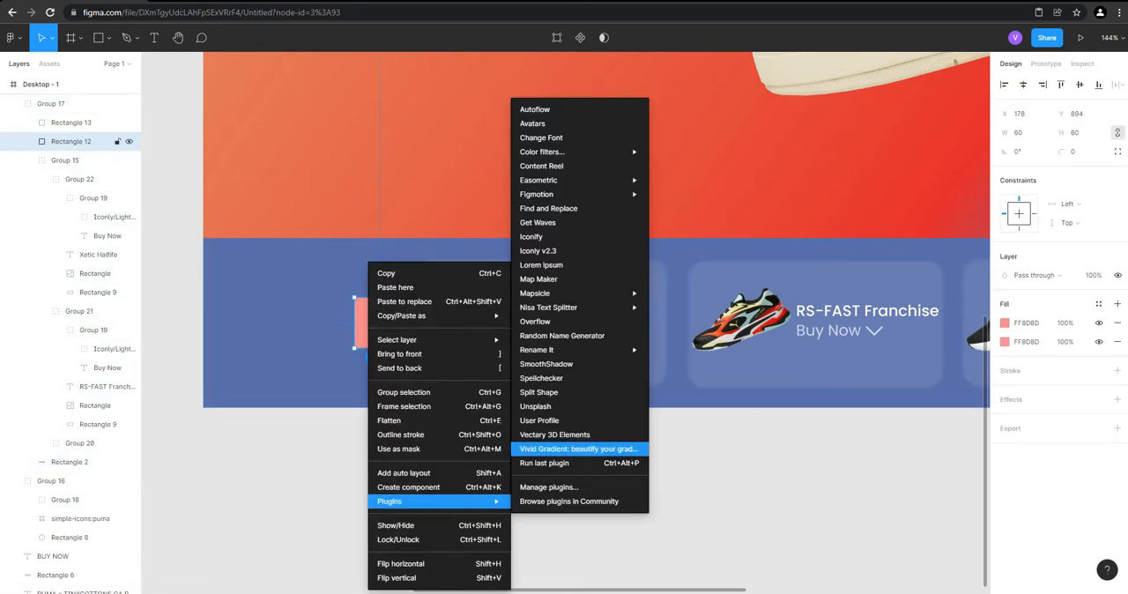
click(541, 265)
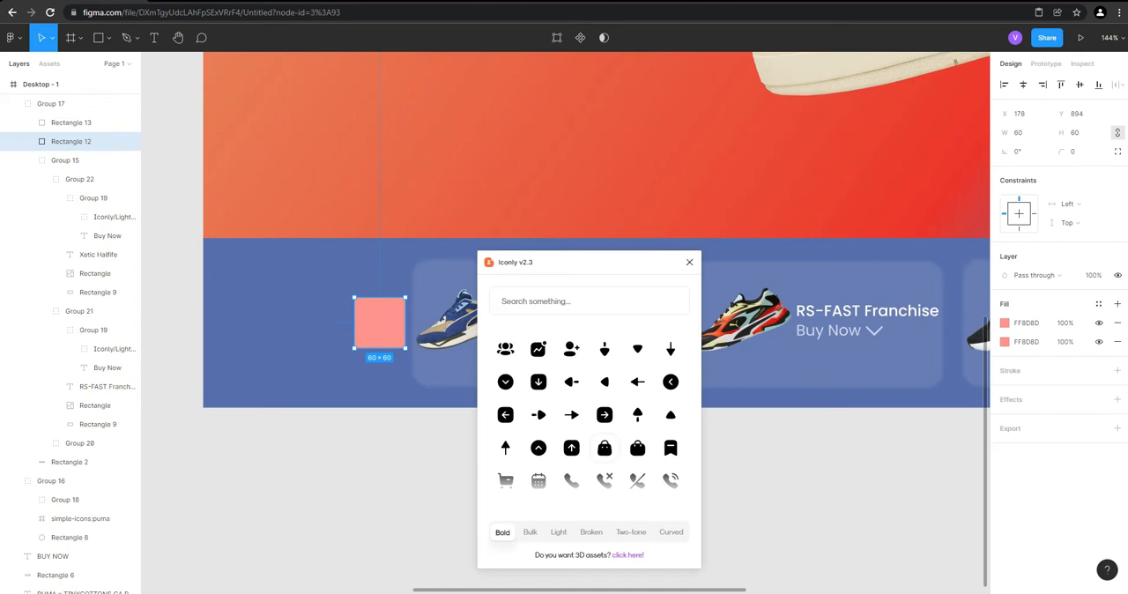
click(558, 532)
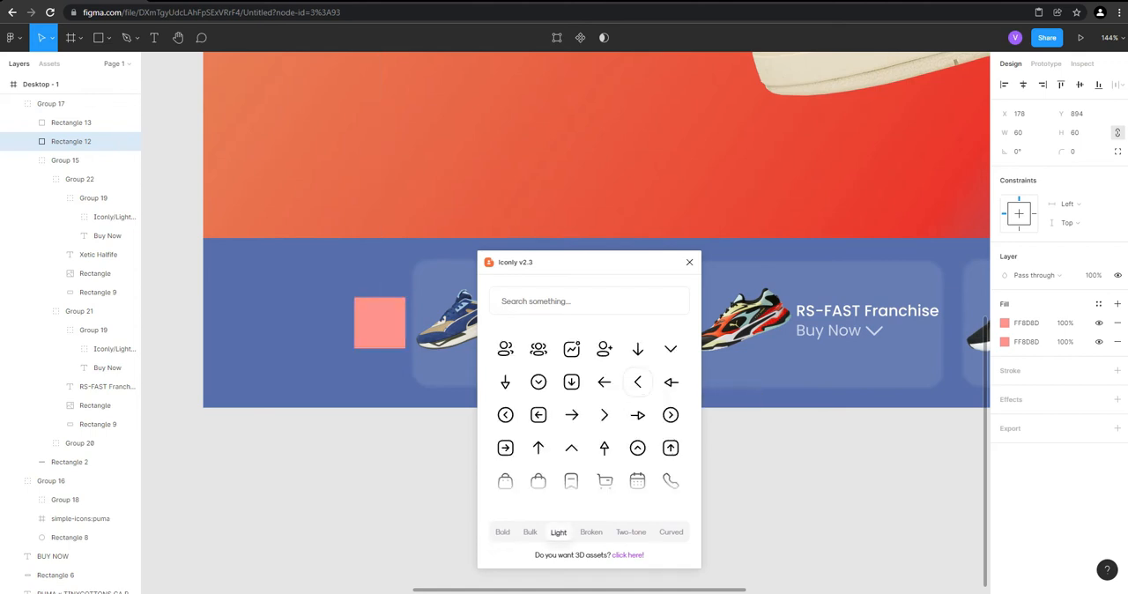
click(638, 382)
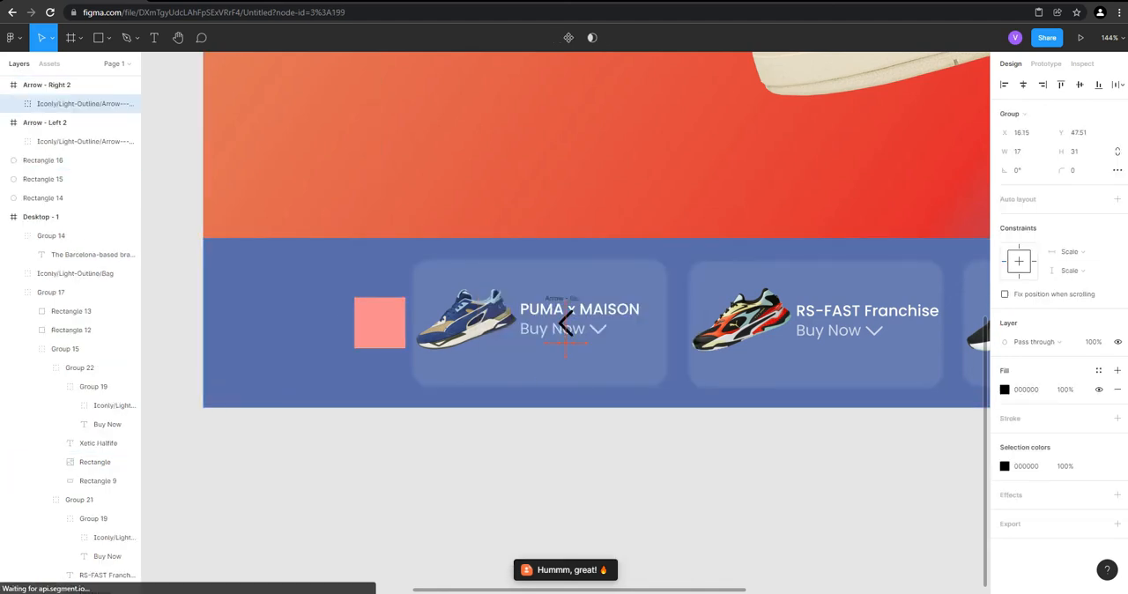
Pull the right arrow icon out onto the empty canvas below the strip and delete its empty Arrow - Right 2 frame
drag(565, 322, 428, 453)
scroll(357, 427, up, 3)
click(53, 84)
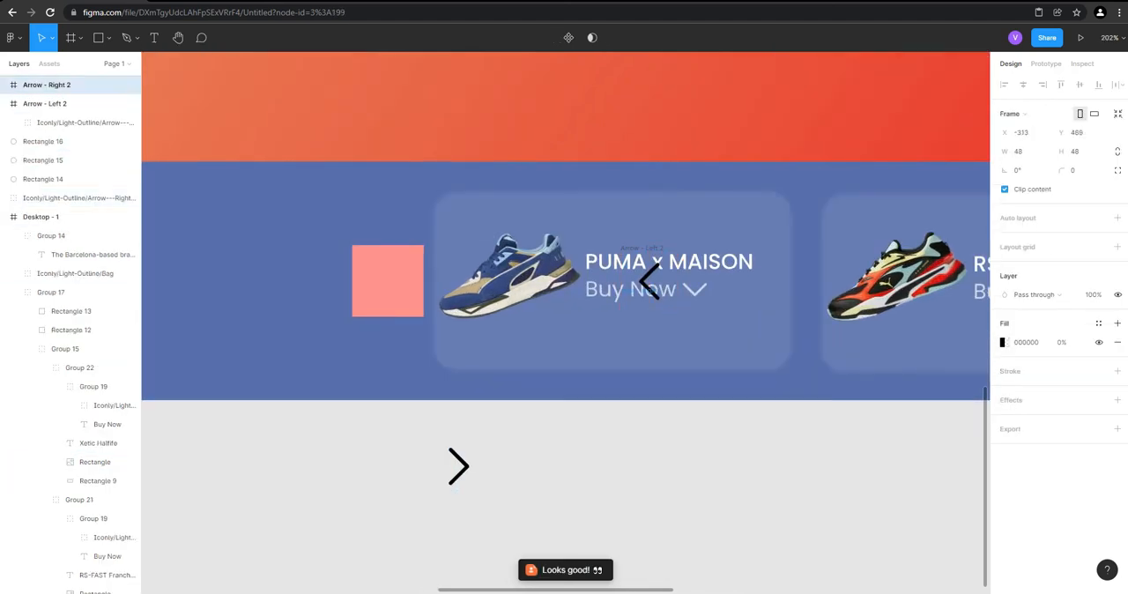
key(Delete)
Place the left arrow icon on the pink square beside the PUMA x MAISON card and delete its empty frame
drag(650, 282, 384, 278)
click(53, 85)
key(Delete)
Move the left arrow icon into Group 17, directly above Rectangle 12, by cutting and pasting it
ctrl+click(53, 255)
click(53, 255)
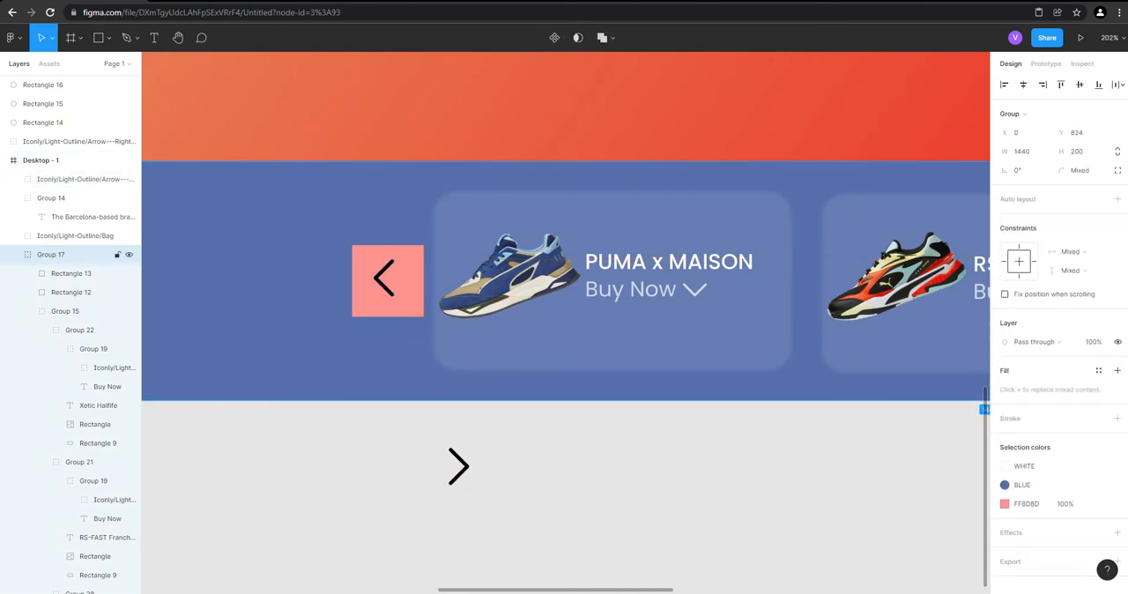
click(79, 179)
key(Delete)
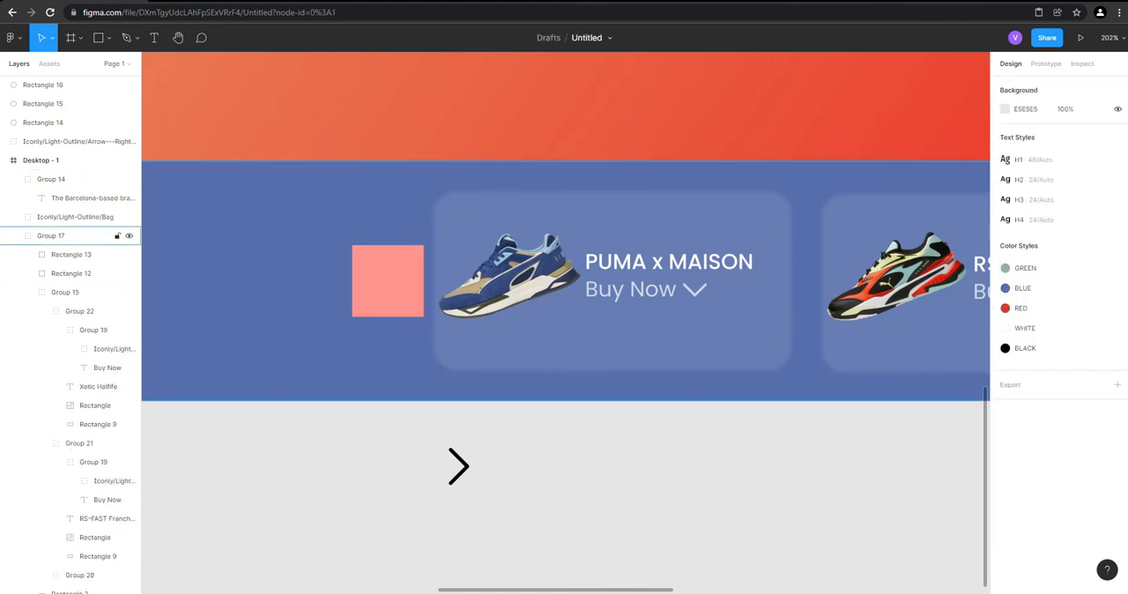
click(71, 273)
key(ctrl+v)
Align the horizontal centers of the left arrow icon and Rectangle 12
shift+click(70, 291)
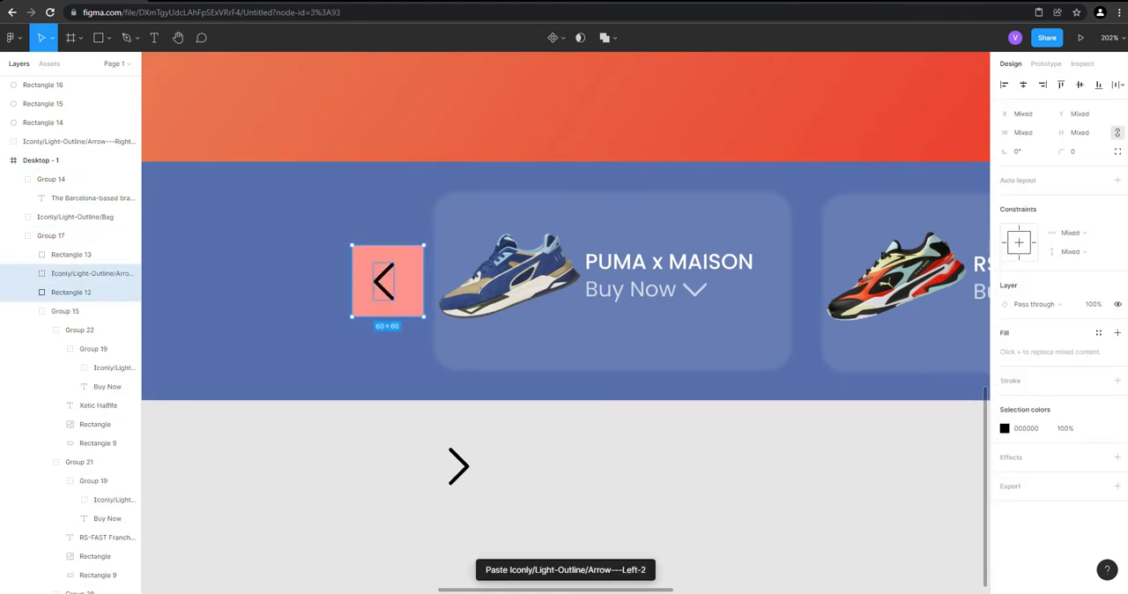
key(alt+h)
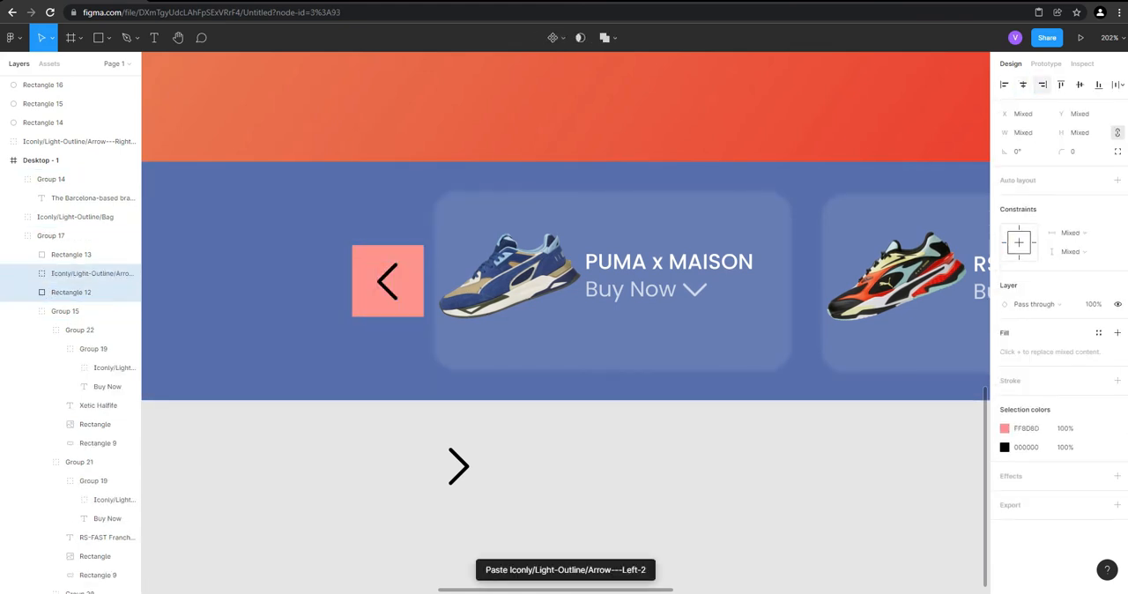
key(Escape)
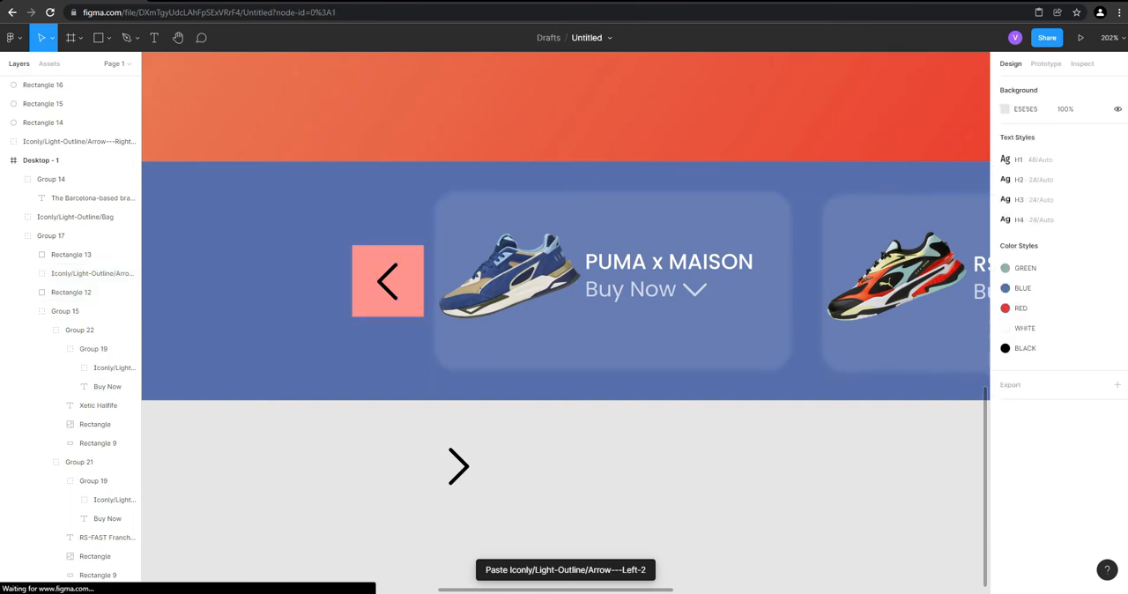
Cut the right arrow icon from below the strip, paste it into the frame and place it on the right pink square
double_click(459, 466)
key(ctrl+x)
scroll(418, 386, down, 6)
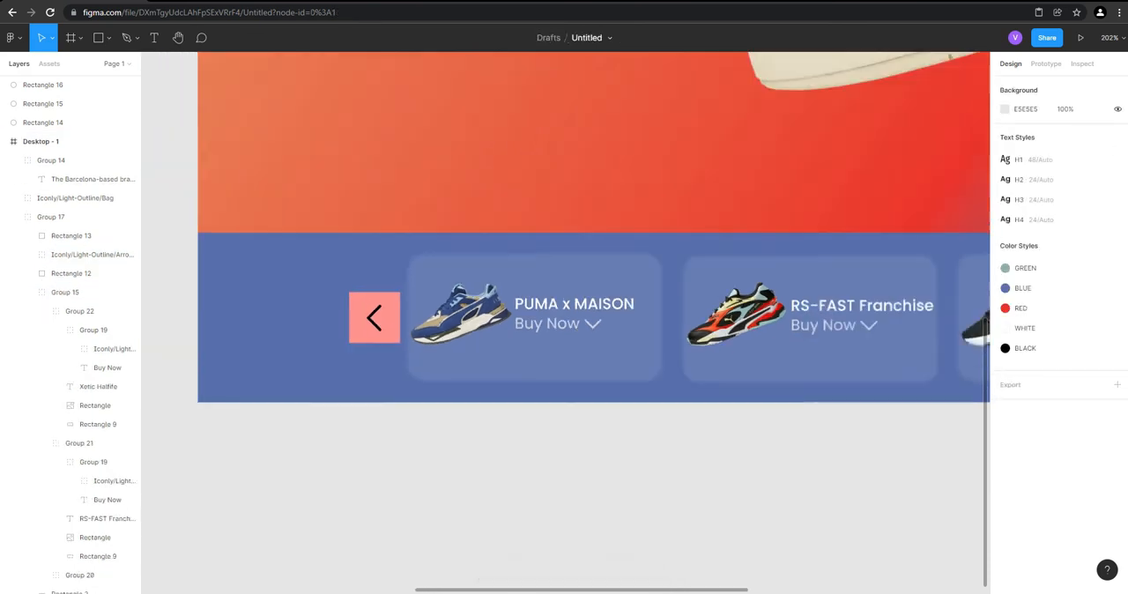
scroll(730, 370, up, 5)
scroll(656, 339, up, 3)
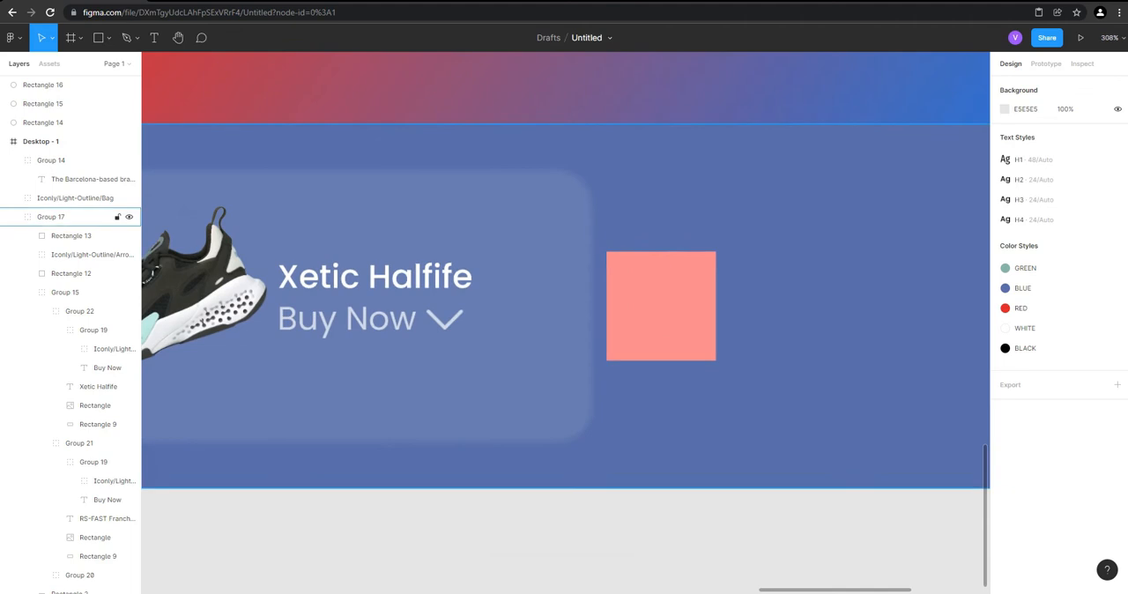
double_click(656, 338)
key(ctrl+v)
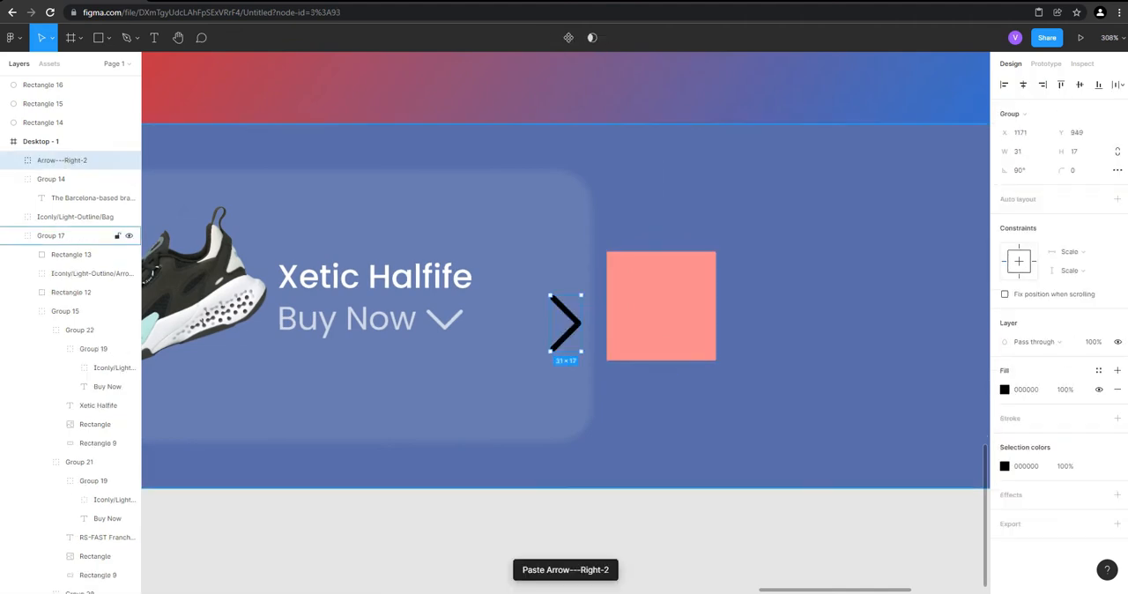
drag(567, 323, 661, 308)
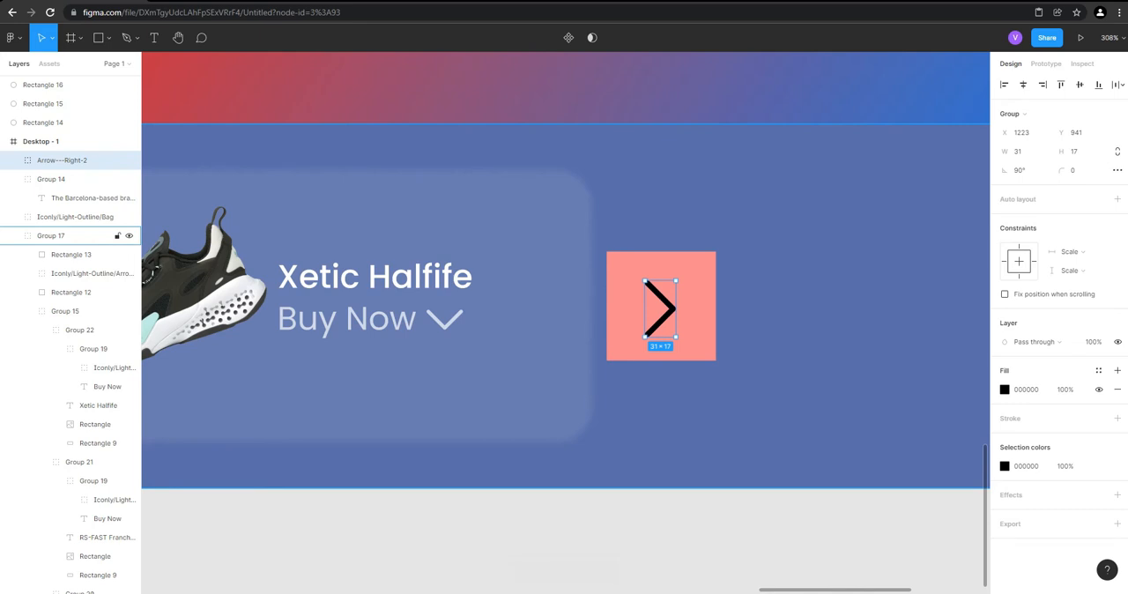
Move the right arrow icon into Group 17 above Rectangle 13 and center it on that square
key(ctrl+x)
double_click(660, 308)
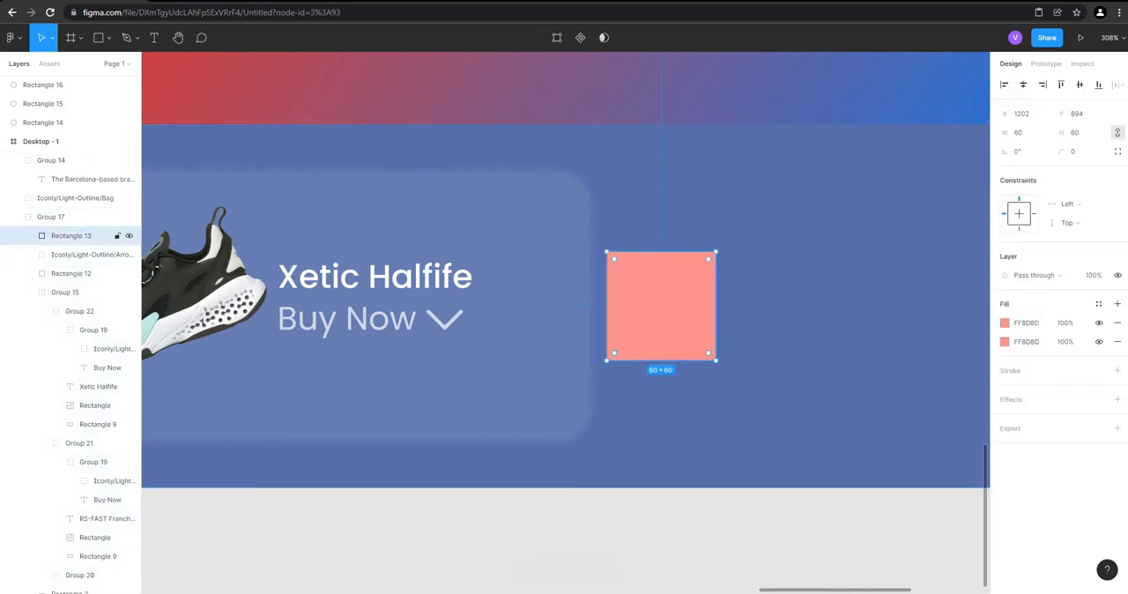
key(ctrl+v)
shift+click(693, 317)
click(1023, 85)
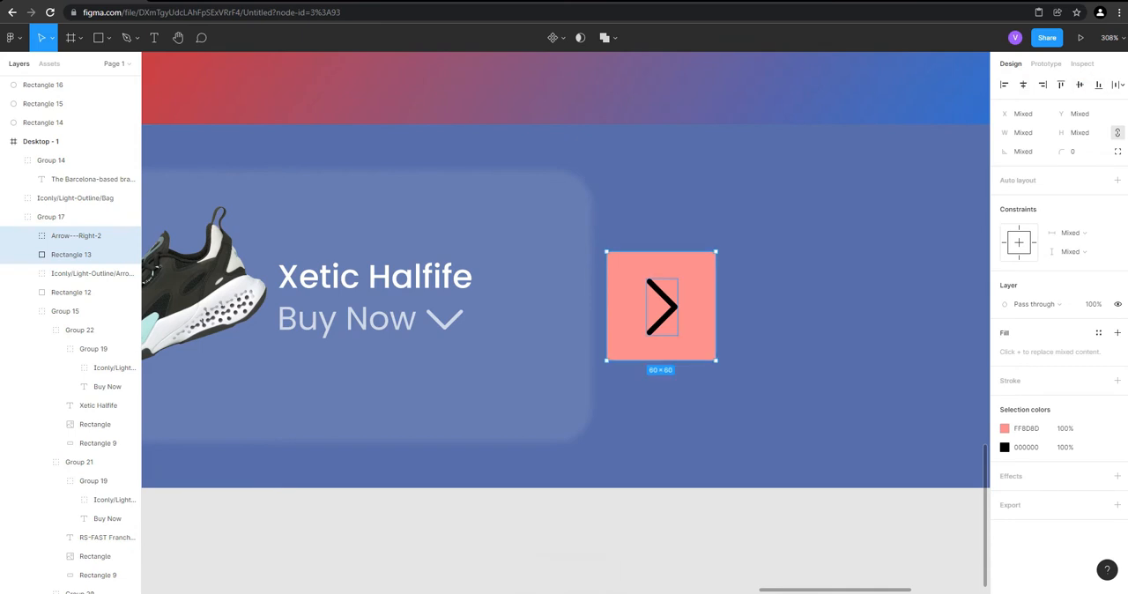
Apply the WHITE color style to both the right and left arrow icons in the bottom strip
click(664, 306)
scroll(864, 290, down, 4)
scroll(864, 290, down, 3)
scroll(352, 297, up, 2)
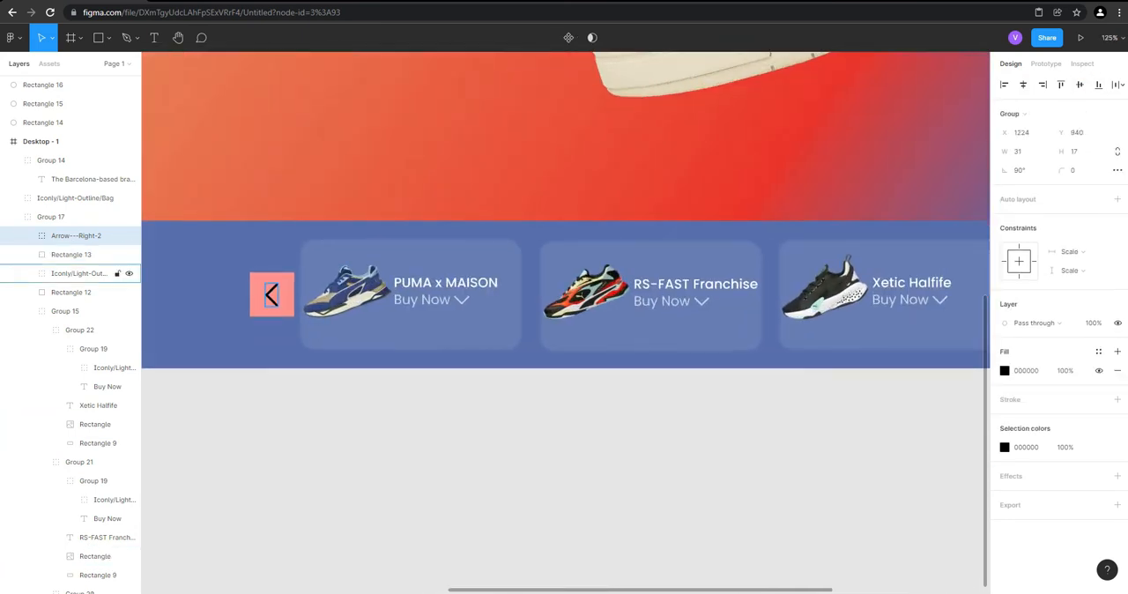
shift+click(270, 293)
scroll(270, 294, down, 3)
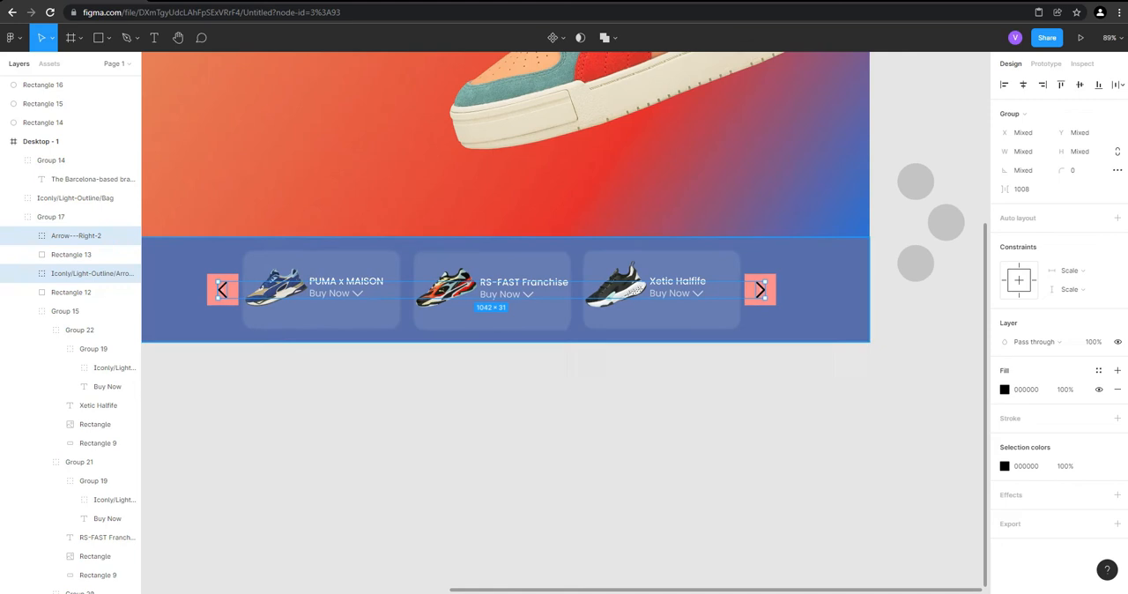
click(1004, 465)
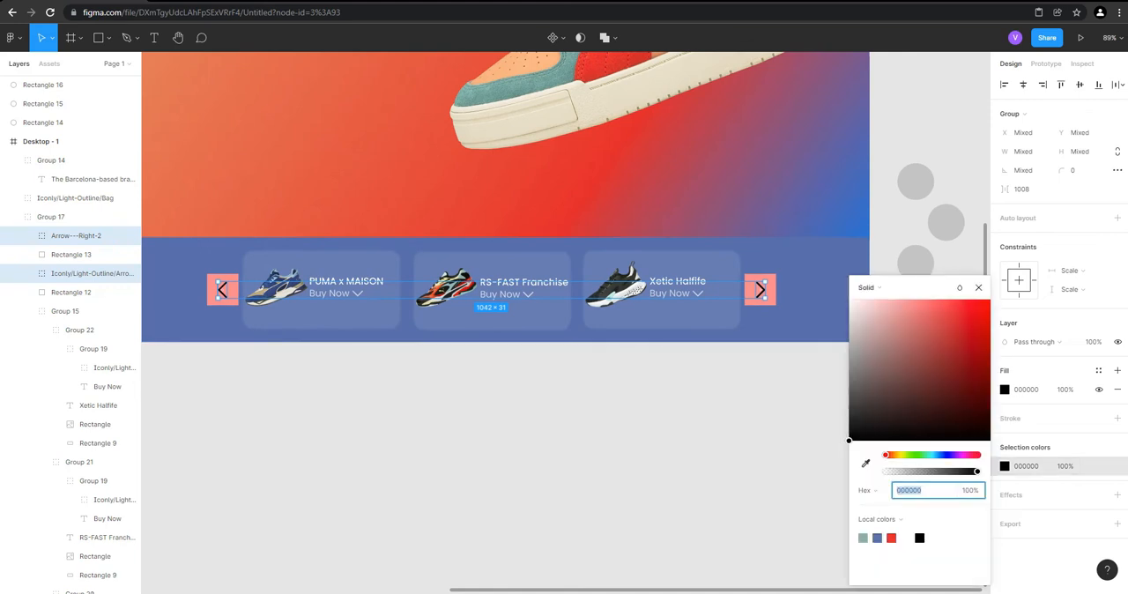
click(1098, 370)
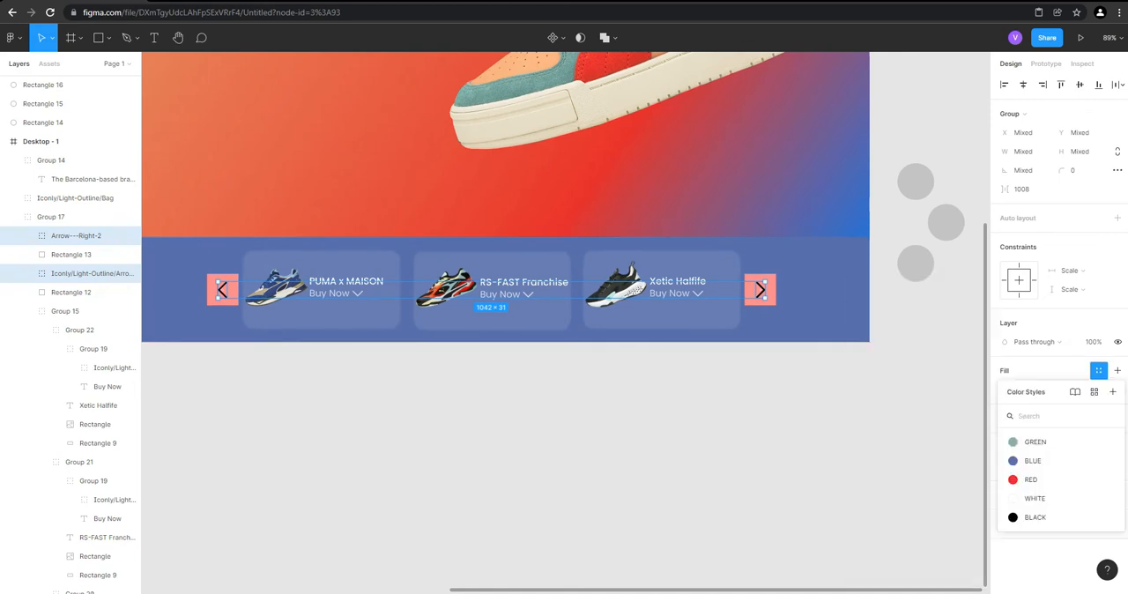
click(1098, 370)
click(1098, 370)
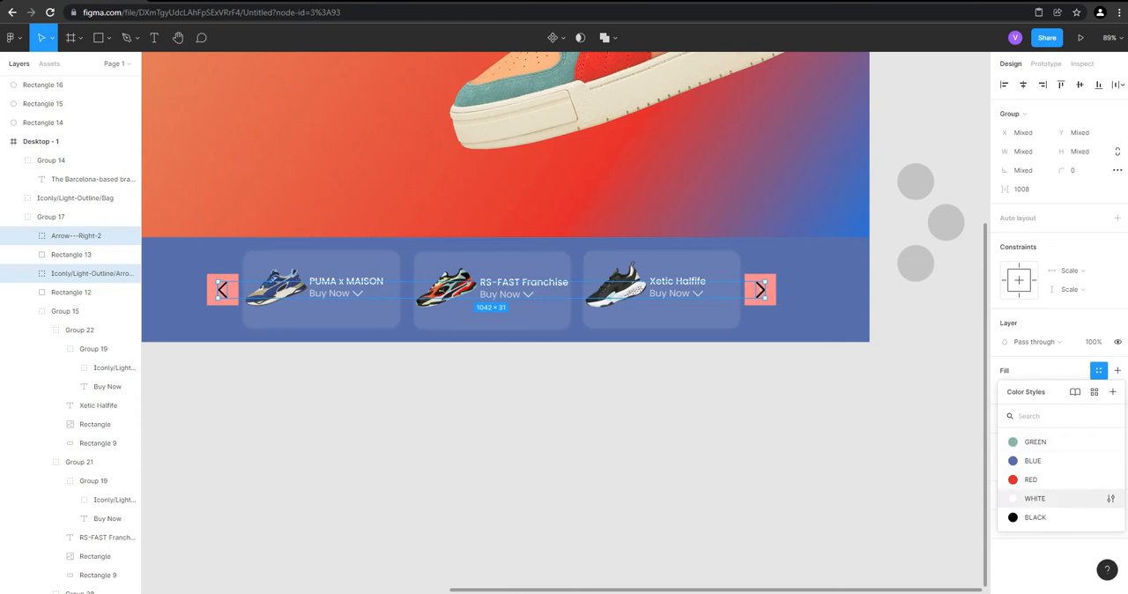
click(1035, 498)
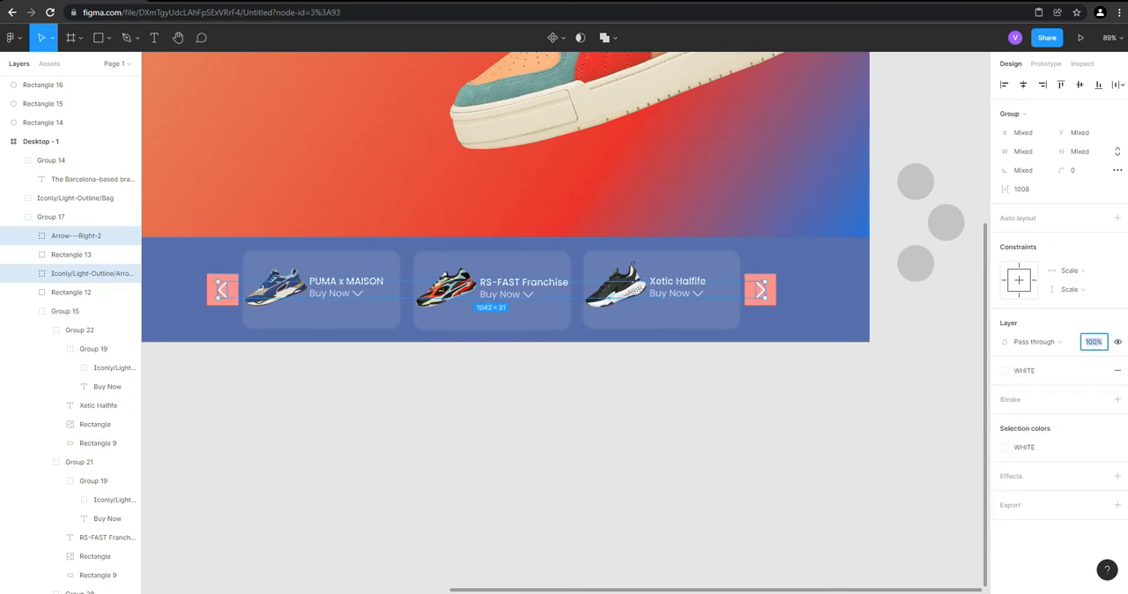
click(925, 328)
Delete the pink squares behind the right and left arrow icons
double_click(770, 297)
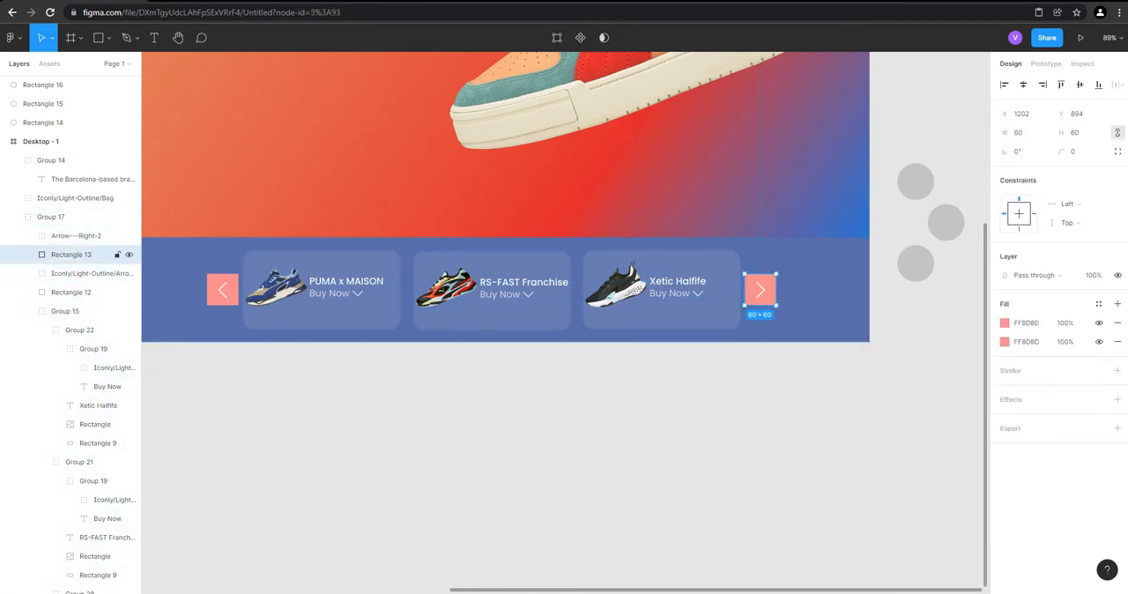
key(Delete)
double_click(230, 298)
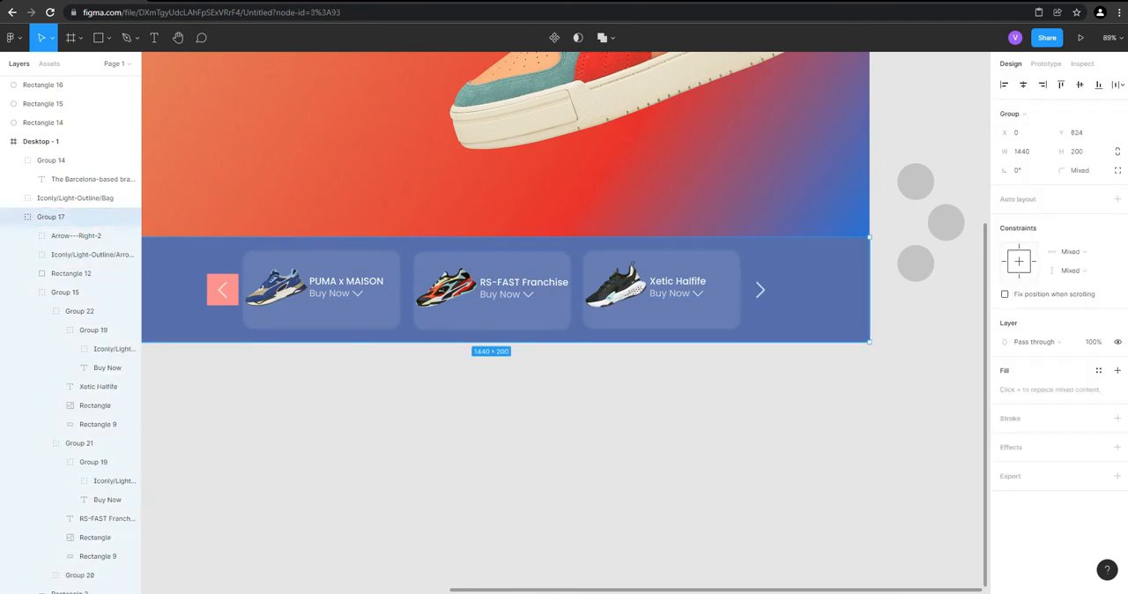
key(Delete)
scroll(818, 499, down, 1)
scroll(802, 493, down, 4)
scroll(793, 251, up, 2)
Group the three grey circles beside the Desktop - 1 frame
click(884, 333)
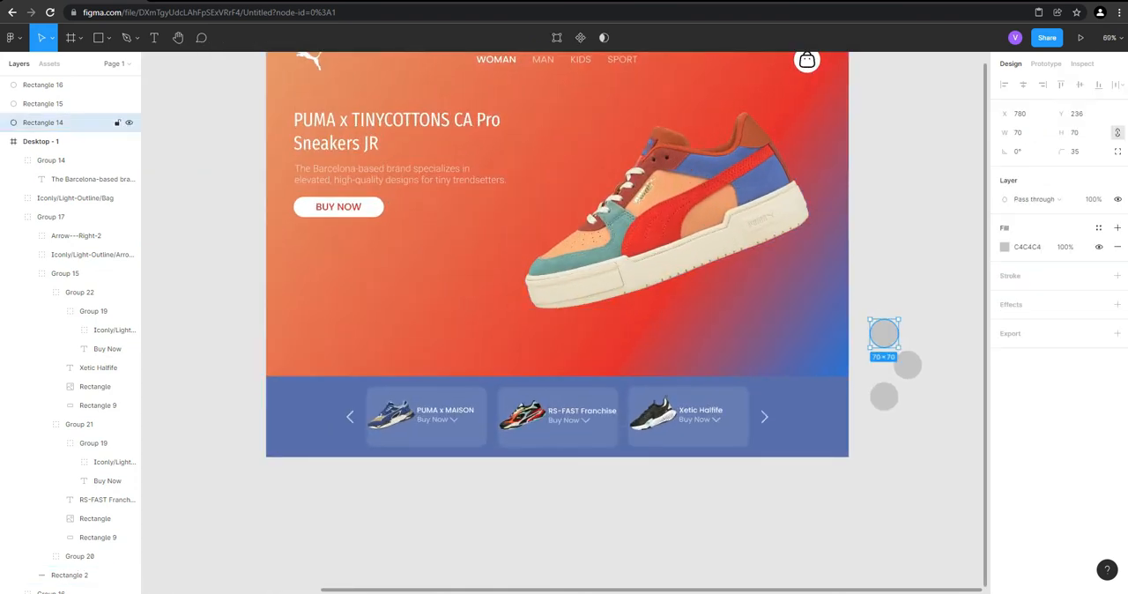
shift+click(906, 365)
shift+click(883, 396)
right_click(901, 365)
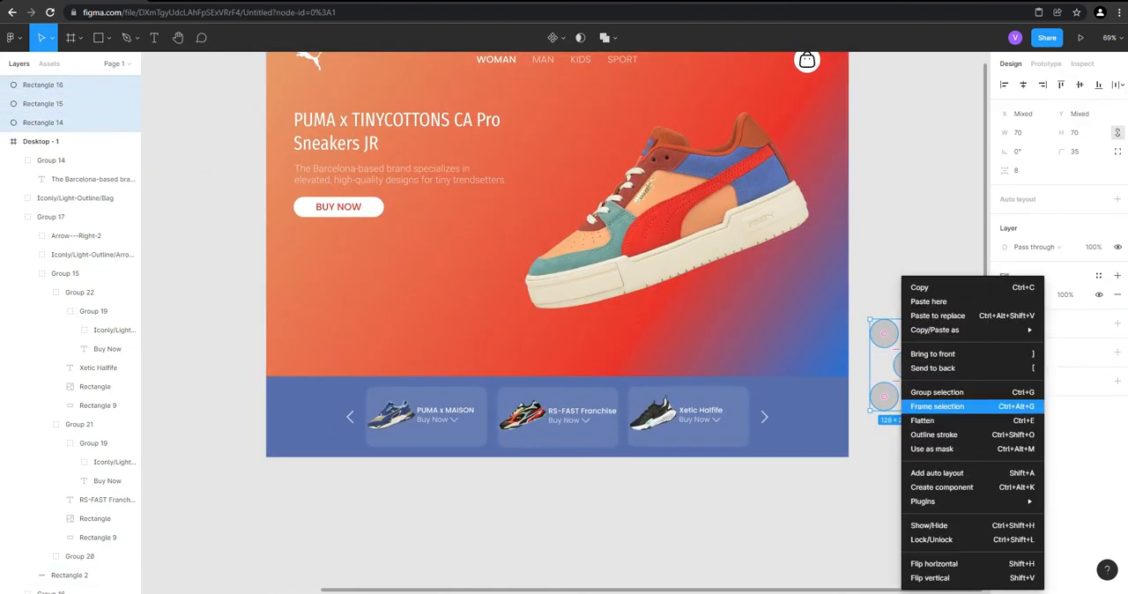
click(937, 392)
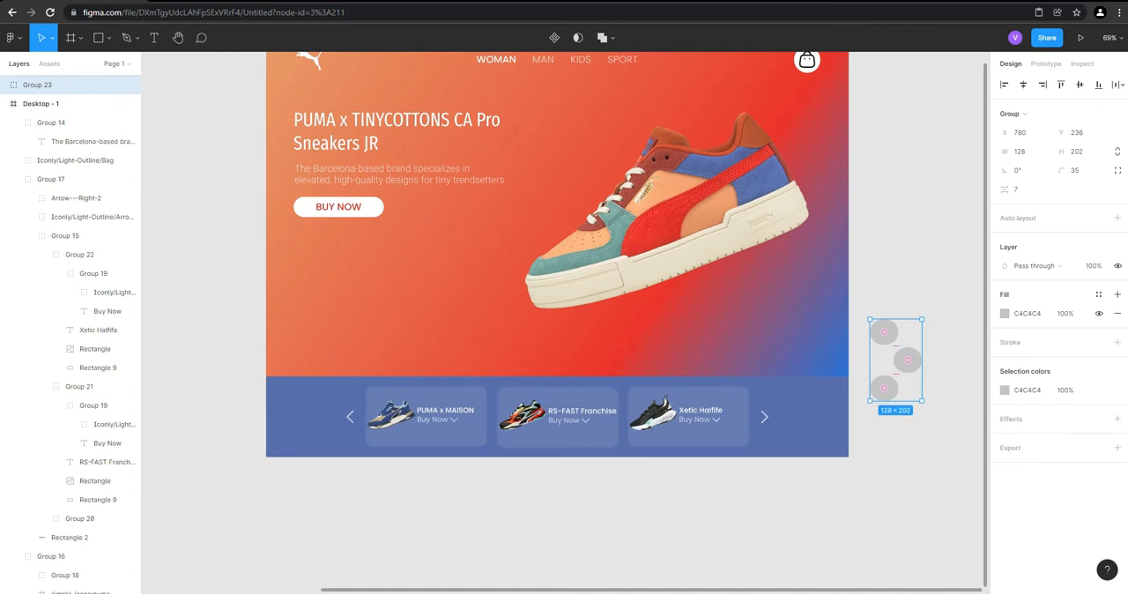
Try placing the circle group over the sneaker's heel at X 1242, Y 369, and move it back outside the frame
drag(907, 360, 806, 237)
scroll(809, 236, up, 5)
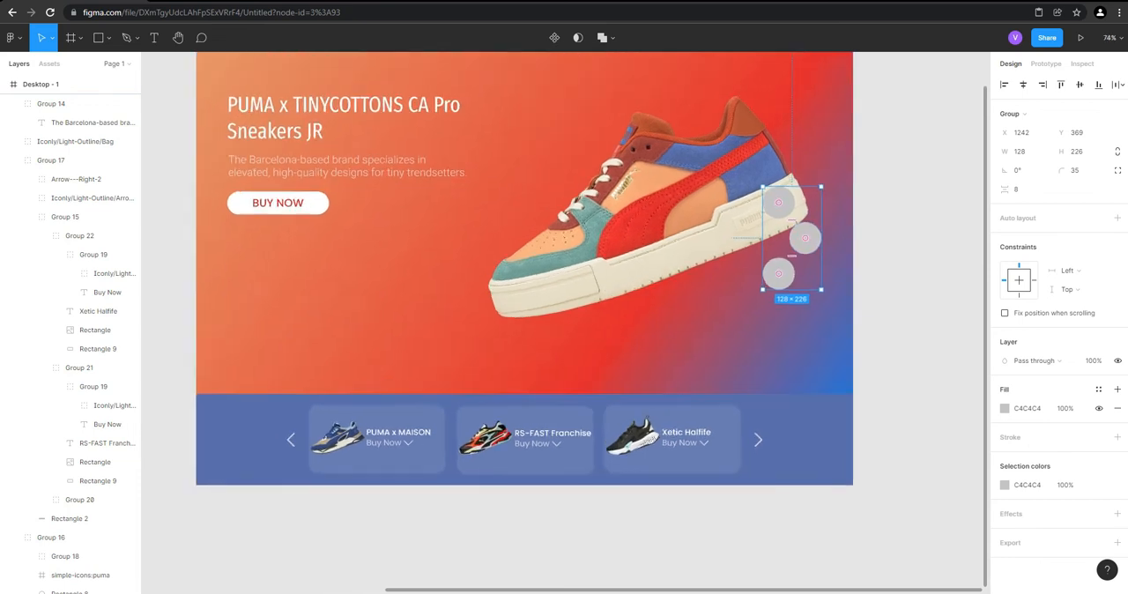
key(Escape)
click(801, 241)
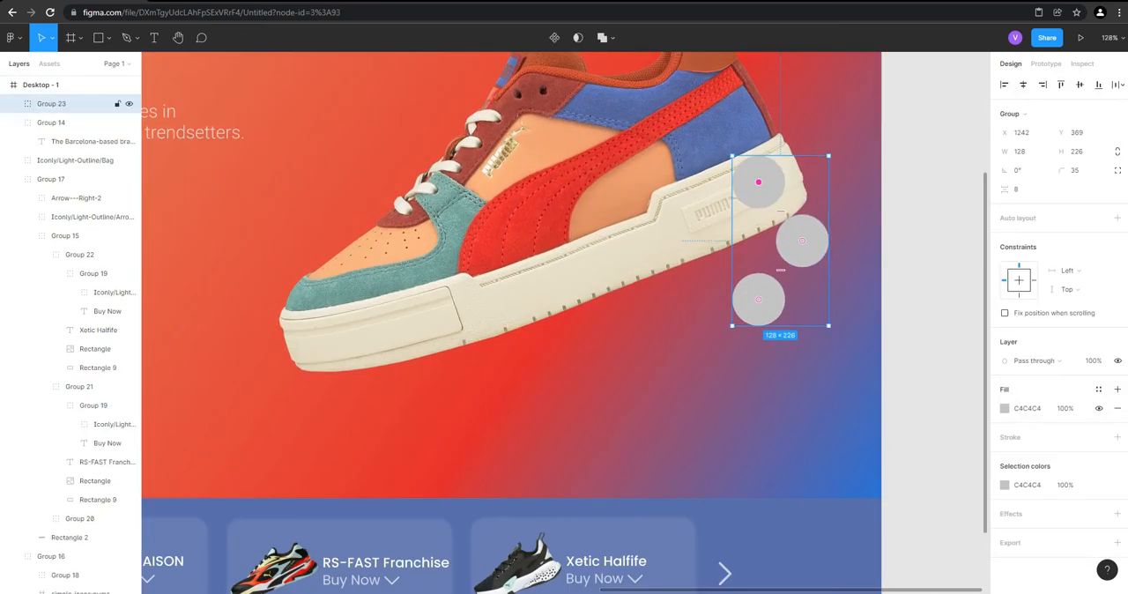
scroll(802, 241, up, 2)
drag(801, 358, 968, 333)
scroll(480, 225, down, 1)
scroll(846, 233, up, 1)
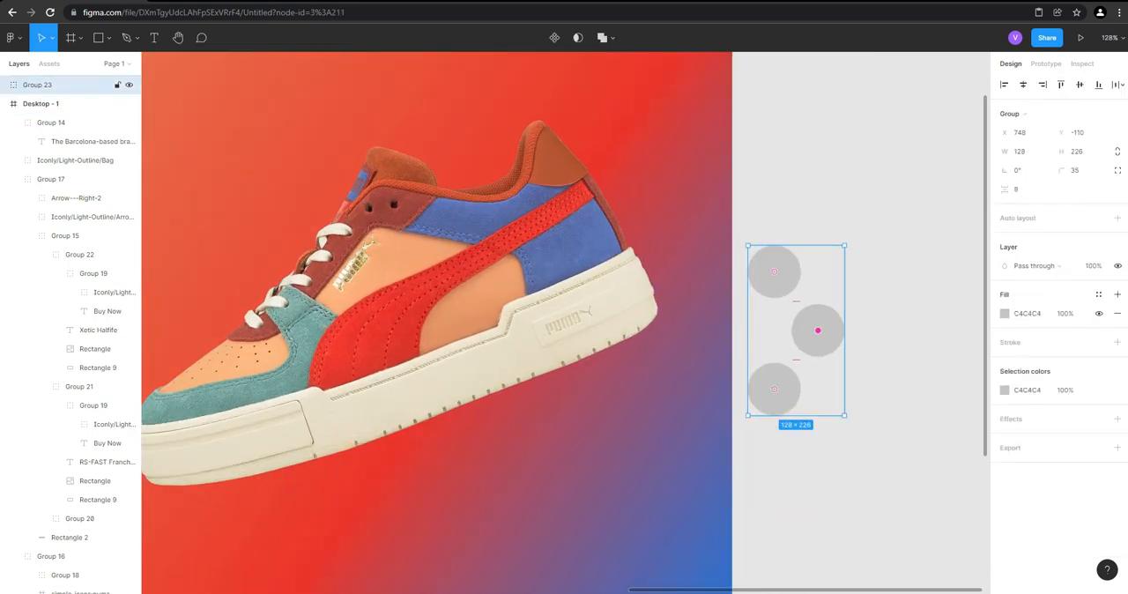
Resize the middle grey circle to 50 × 50 and delete the other two circles from the group
double_click(818, 330)
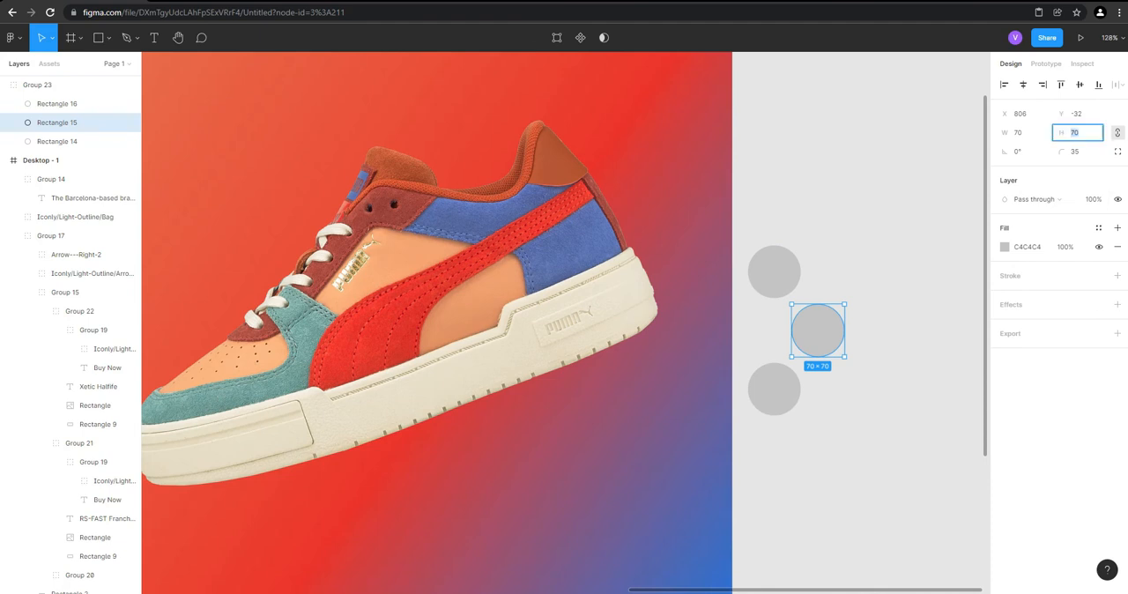
click(909, 210)
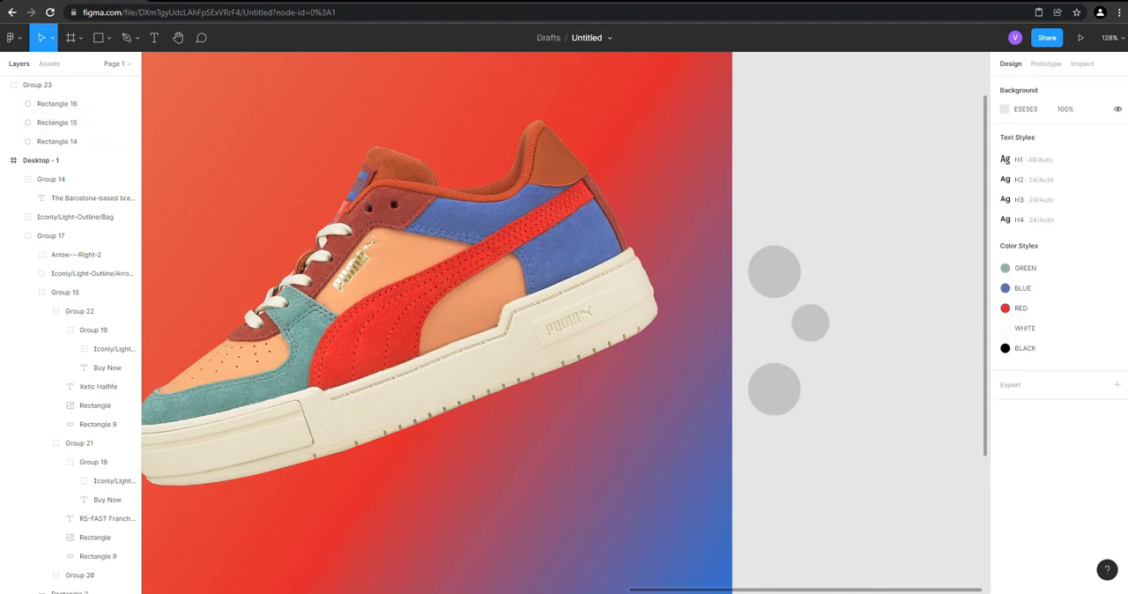
click(62, 123)
click(62, 141)
shift+click(774, 389)
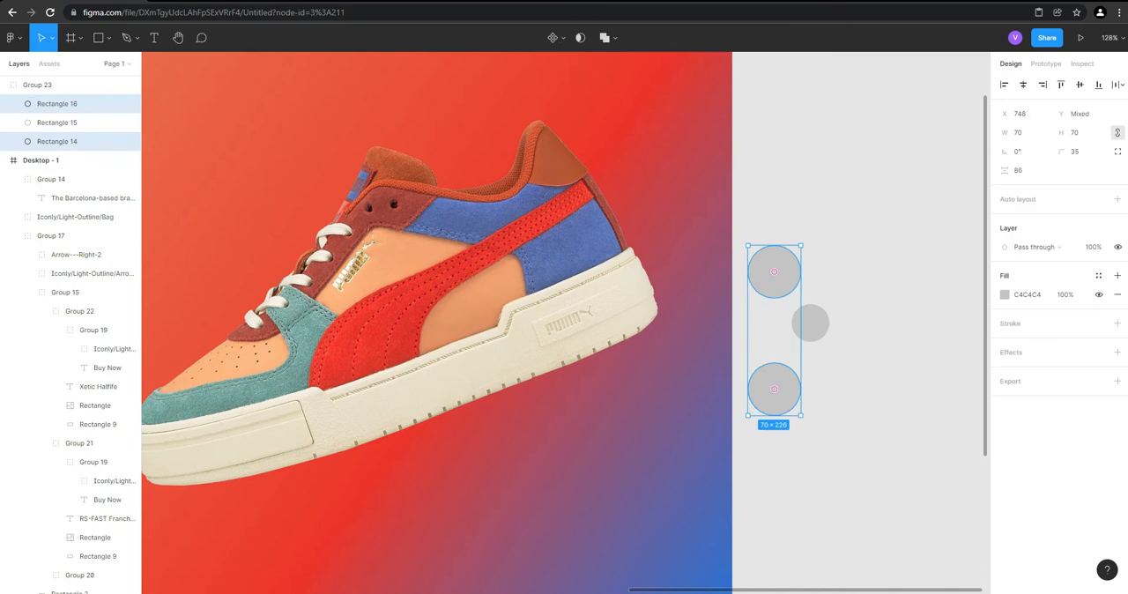
key(Delete)
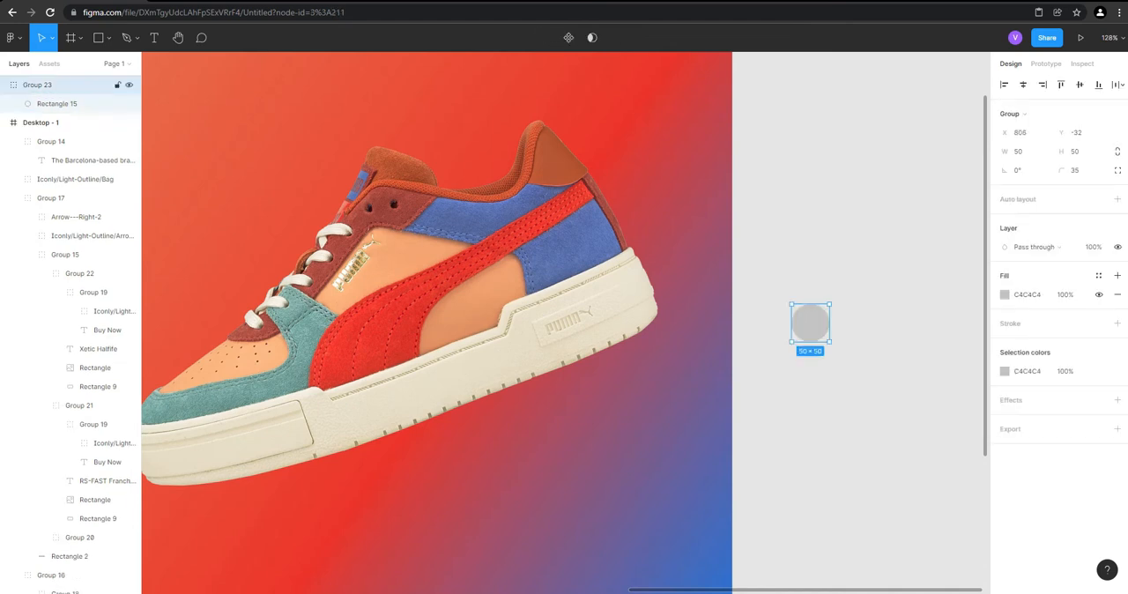
Move the remaining circle group into the frame, just below the sneaker's heel at X 1320, Y 453
drag(810, 324, 659, 365)
scroll(670, 313, up, 2)
key(ctrl+g)
scroll(659, 365, up, 3)
scroll(659, 365, down, 5)
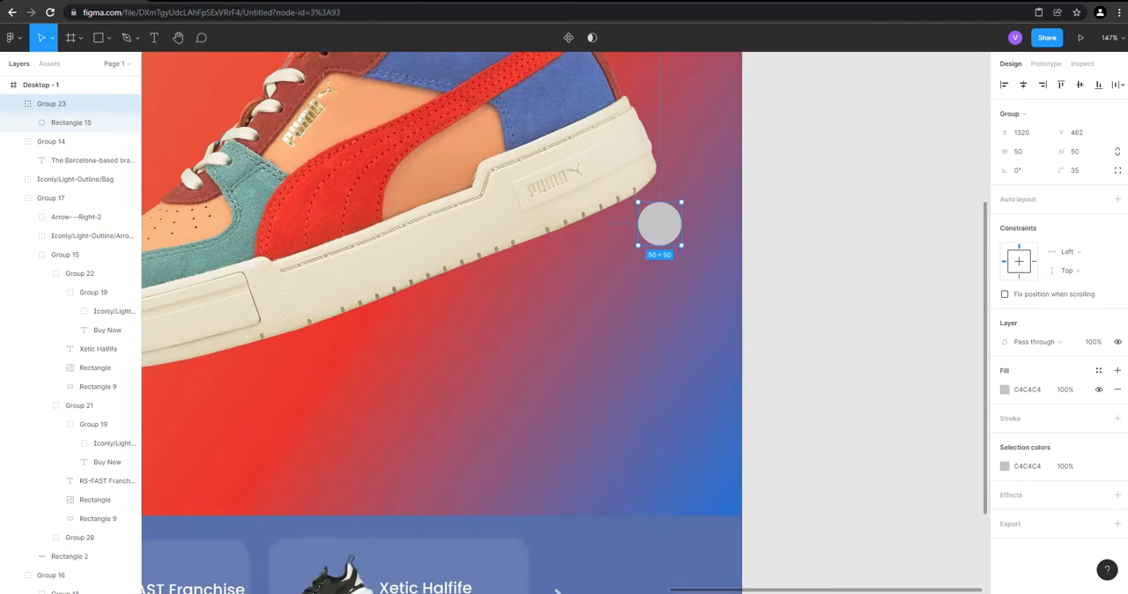
scroll(642, 277, up, 5)
mouse_move(673, 179)
mouse_down()
mouse_move(667, 380)
mouse_move(677, 403)
mouse_move(673, 166)
mouse_up()
scroll(674, 166, up, 1)
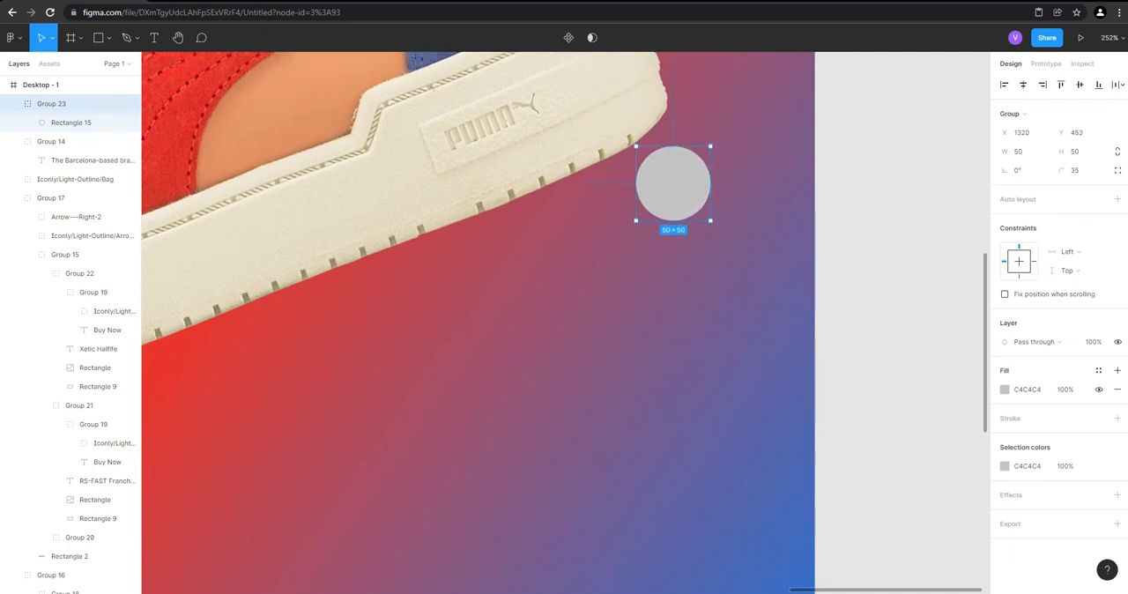
Duplicate the circle twice, placing the copies diagonally down to the left at X 1306, Y 511 and X 1270, Y 561
scroll(477, 323, up, 1)
drag(673, 211, 652, 300)
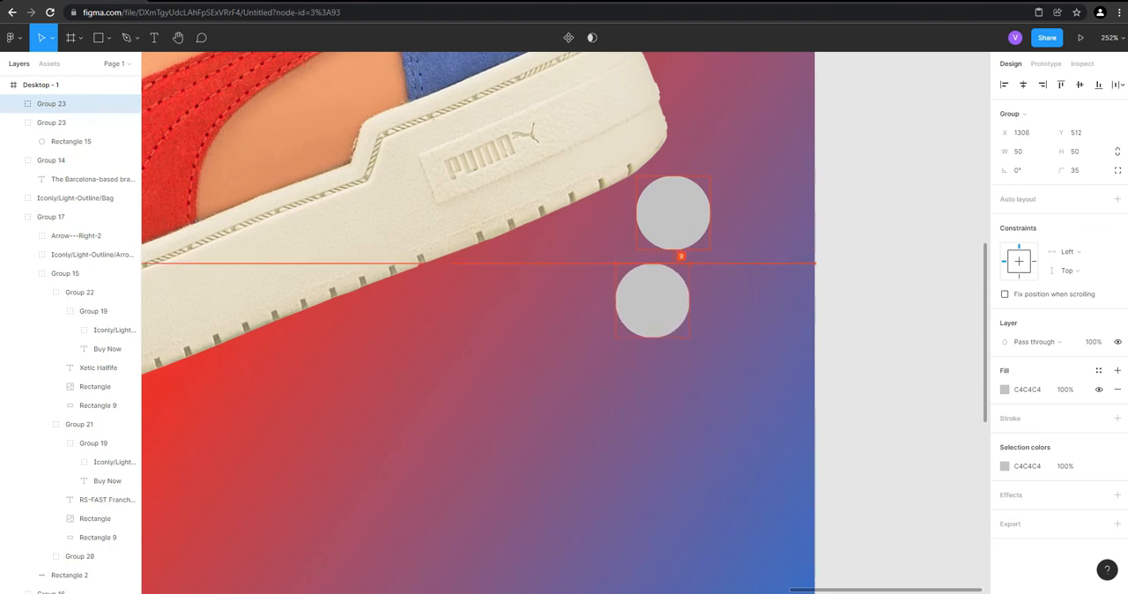
key(alt+Down)
key(alt+Up)
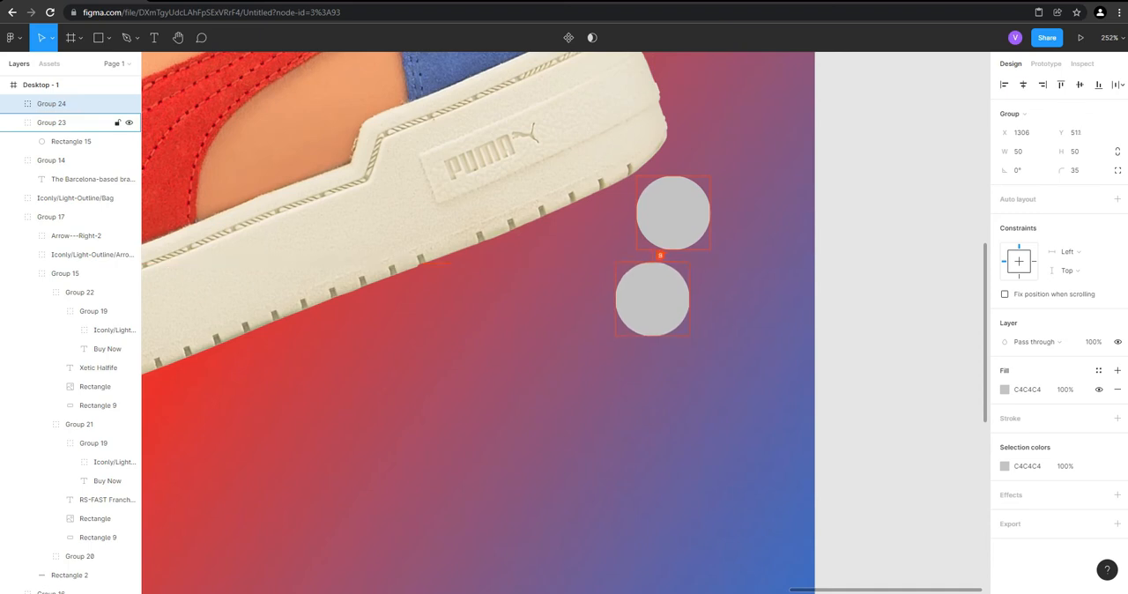
drag(652, 304, 598, 378)
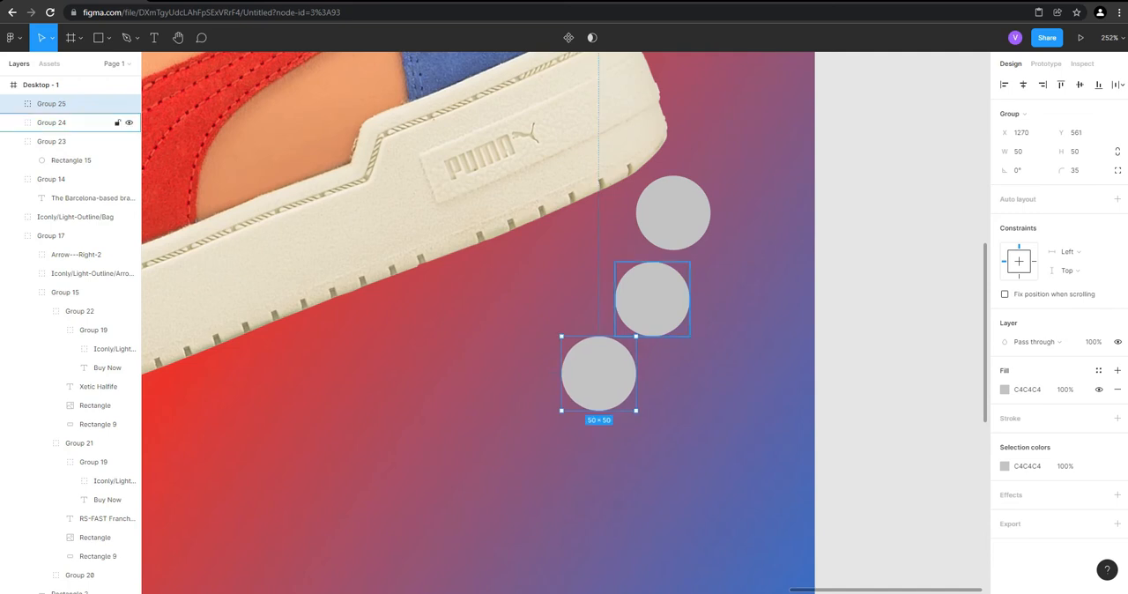
Move the two lower circles up together so the middle one sits at Y 503 and the lowest at Y 553
shift+click(70, 122)
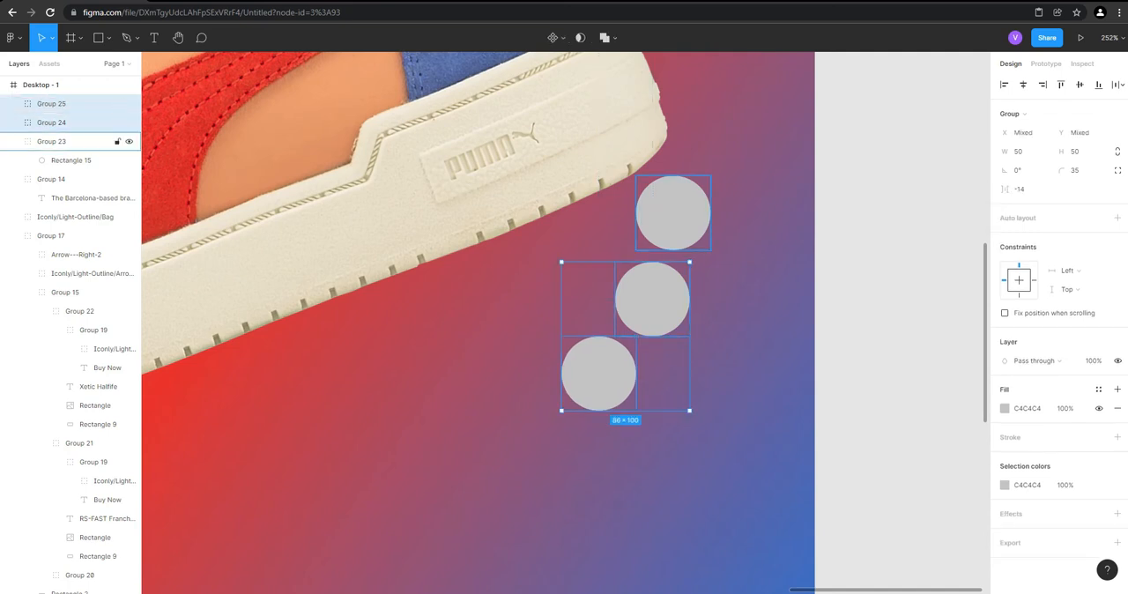
key(shift+Up)
key(shift+Up)
key(shift+Down)
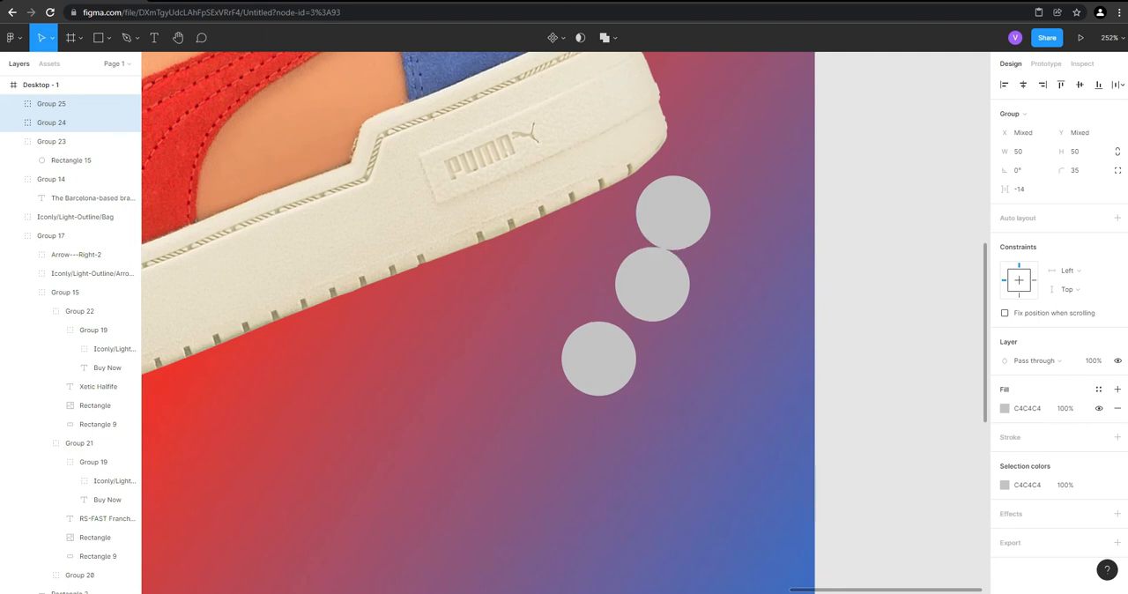
key(Down)
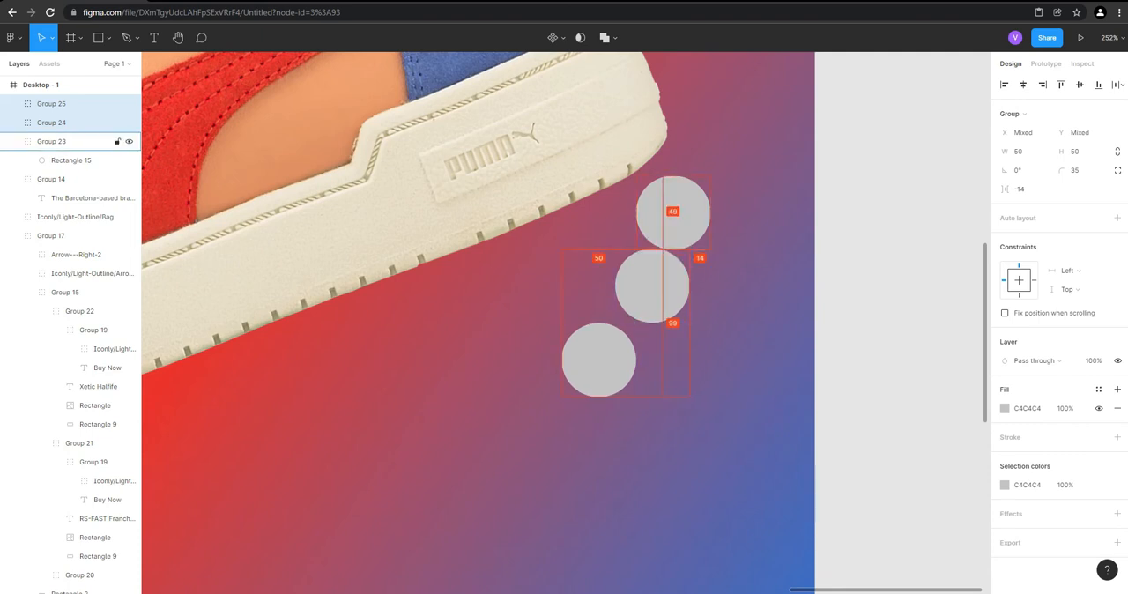
key(Down)
key(Down)
key(Up)
key(Up)
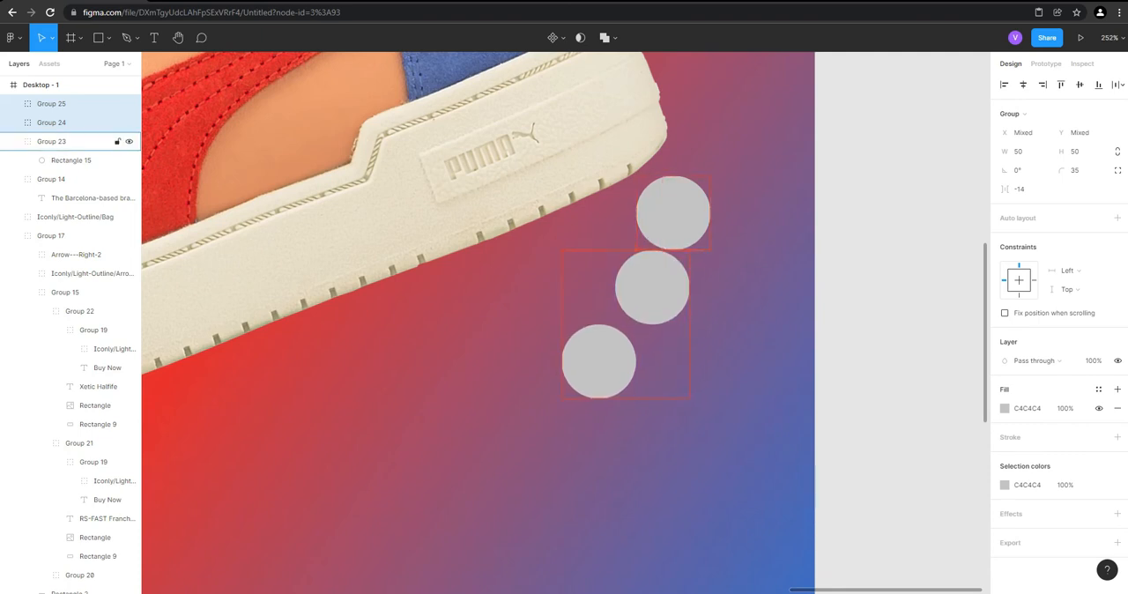
key(Escape)
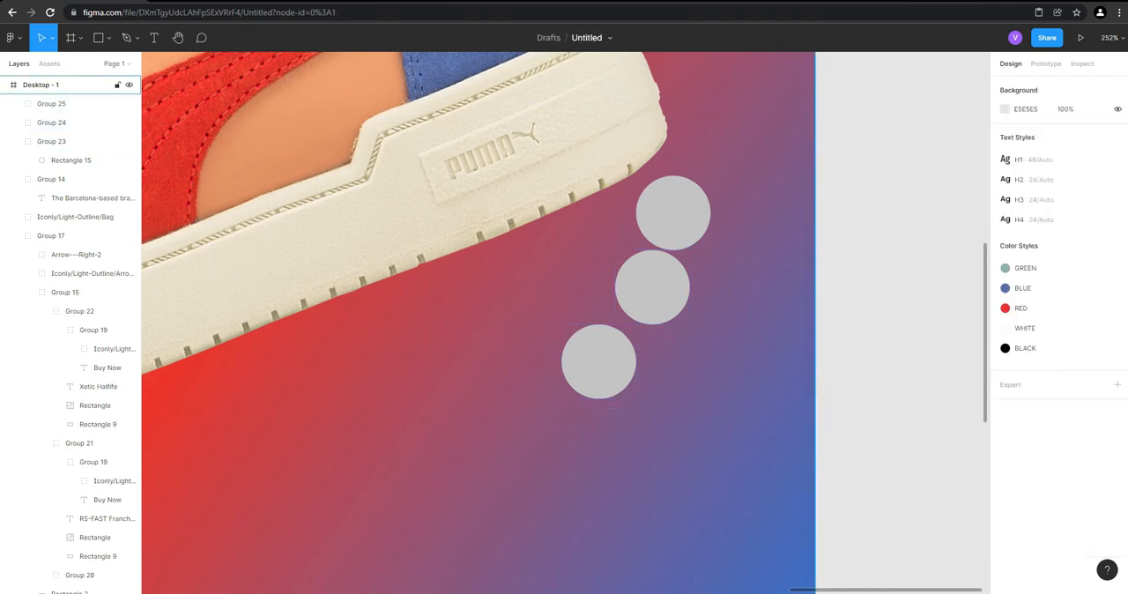
Reposition the middle circle, Group 24, to X 1302, Y 505
click(62, 122)
scroll(670, 244, up, 3)
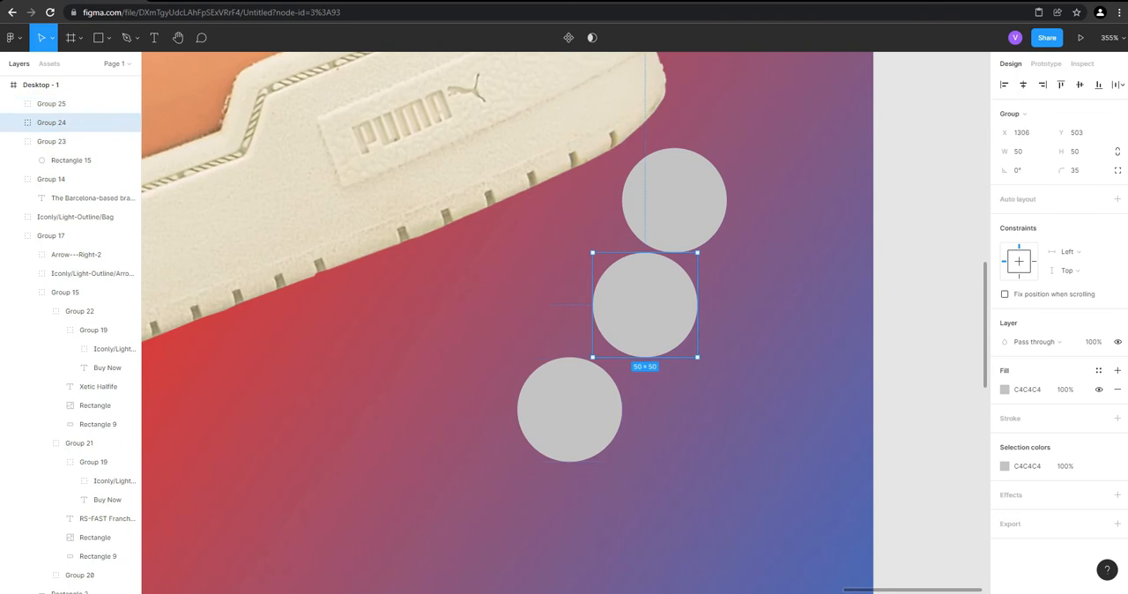
key(shift+Left)
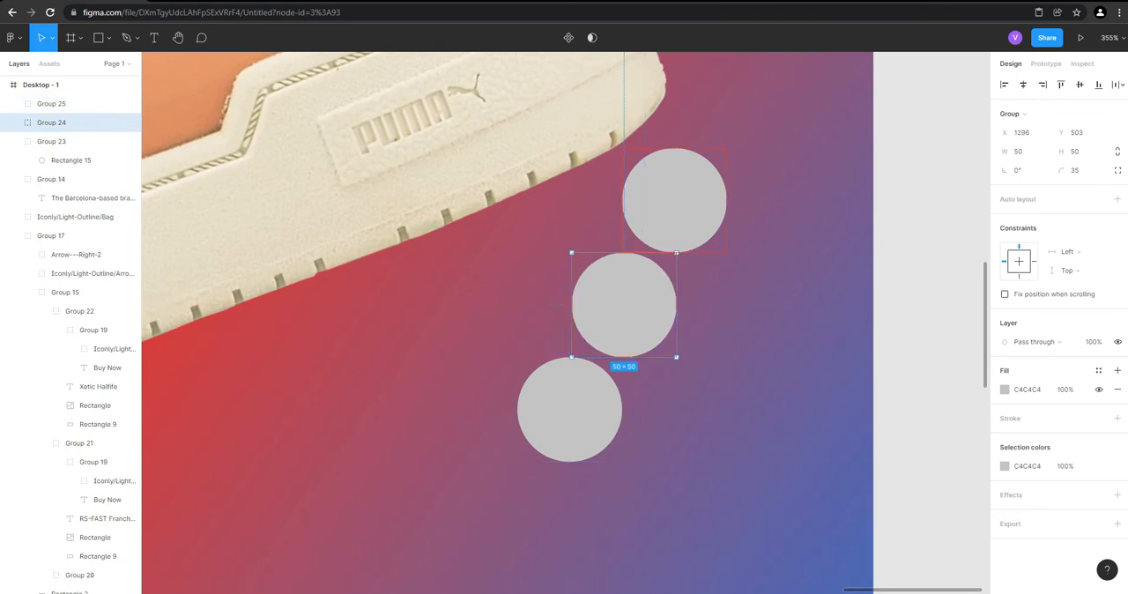
click(51, 103)
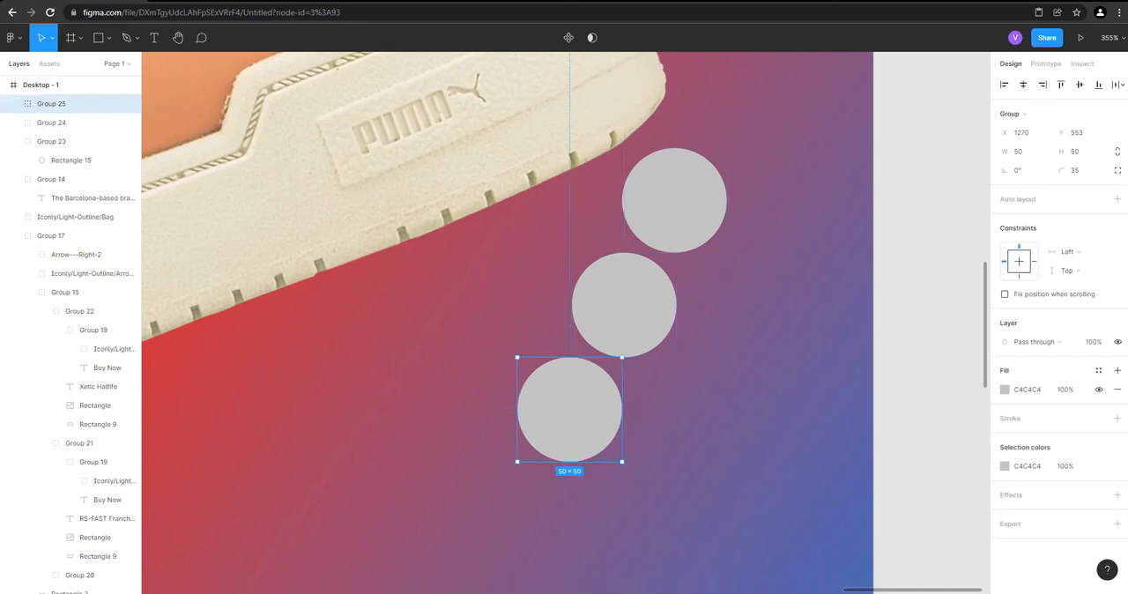
click(931, 359)
scroll(926, 360, down, 5)
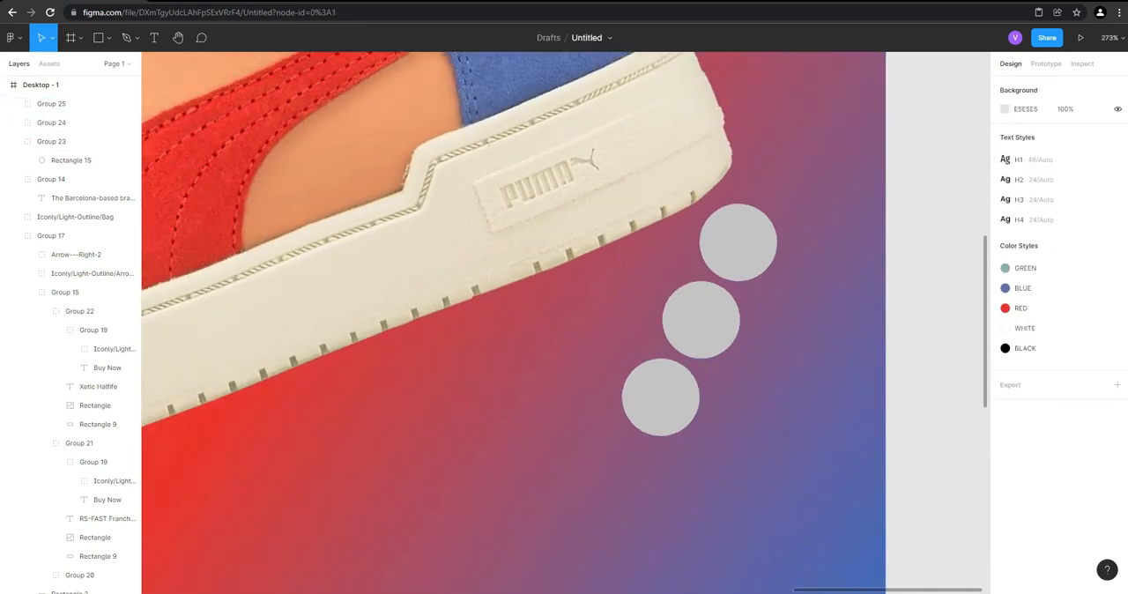
scroll(891, 369, up, 4)
click(688, 316)
key(Right)
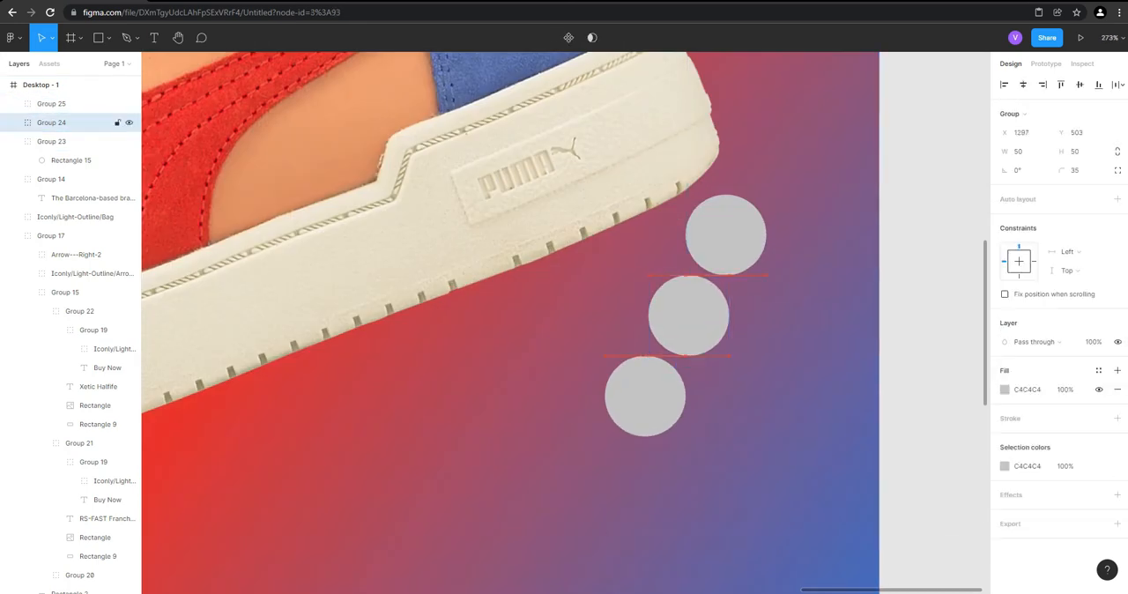
key(Right)
key(Right)
key(Right)
key(Right)
key(Down)
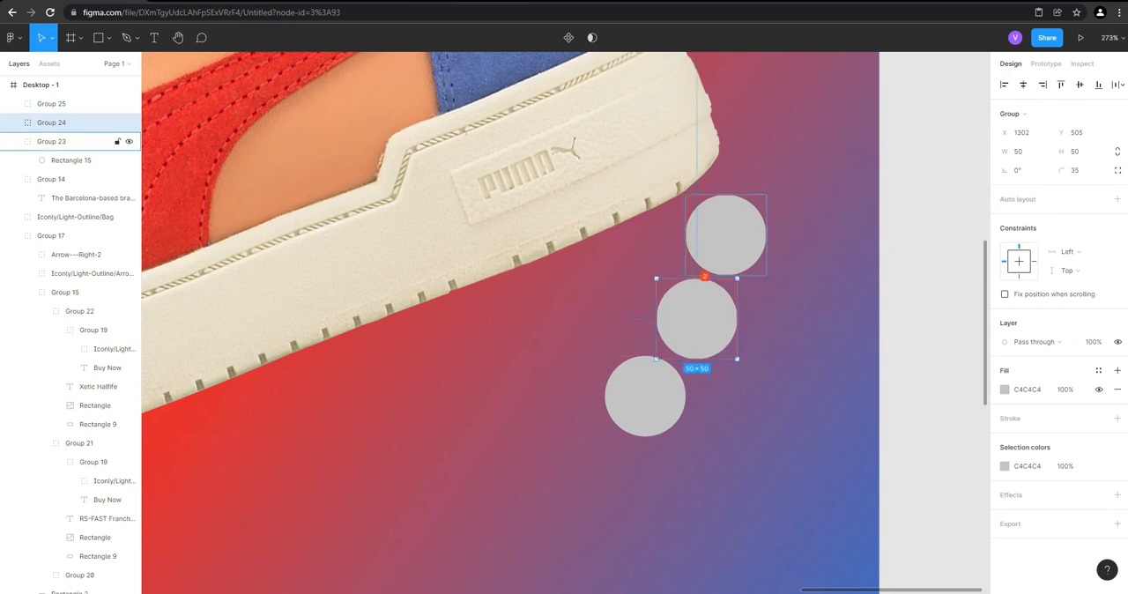
Nudge the lowest circle, Group 25, down to about Y 556 to open a small gap under the middle circle
click(645, 395)
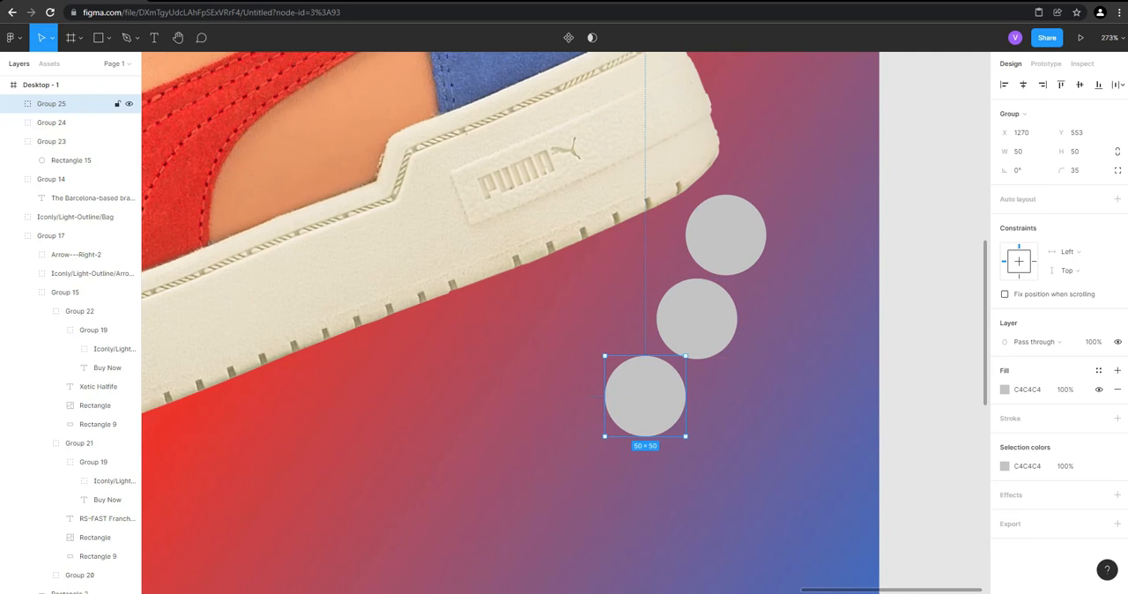
key(alt+Down)
key(Down)
key(Down)
key(Down)
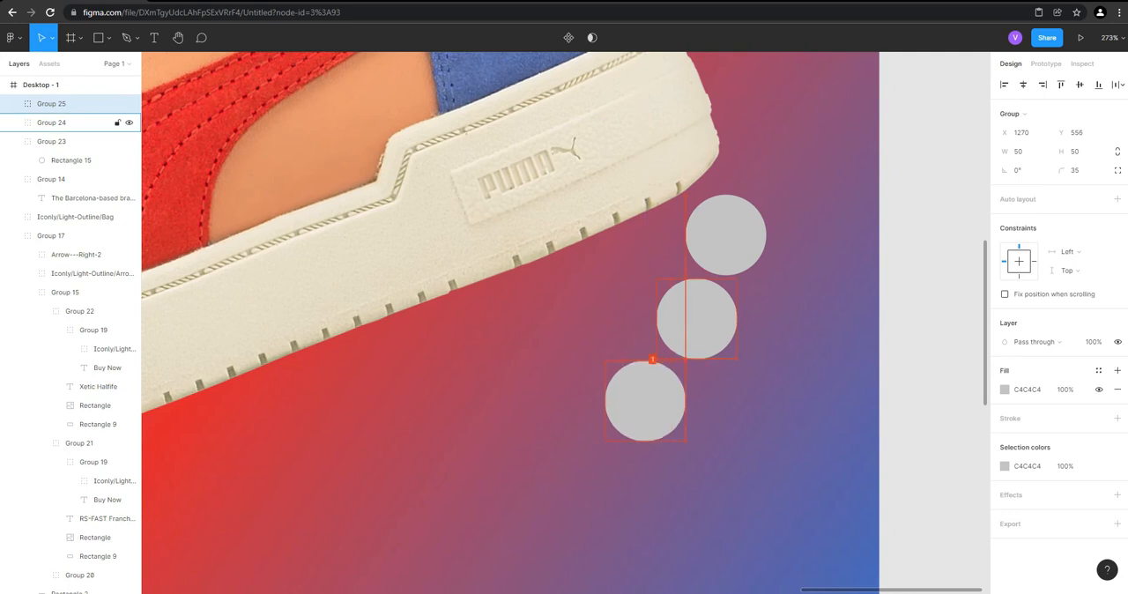
Nudge the middle circle, Group 24, right to X 1305 and check the arrangement beside the sneaker
click(696, 319)
key(alt+Right)
key(Right)
key(Right)
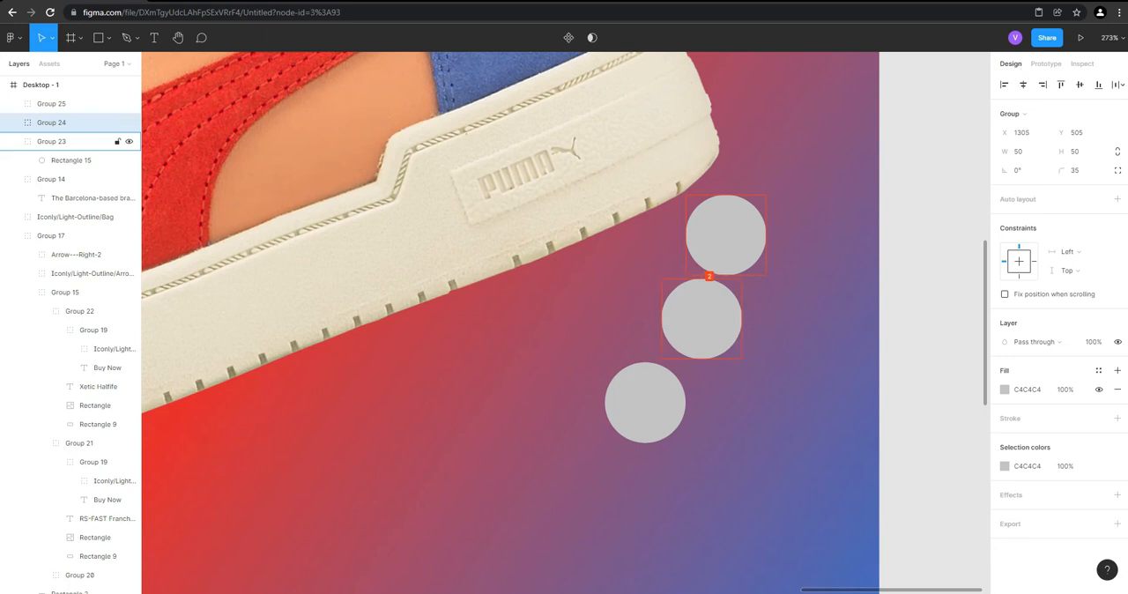
click(938, 359)
scroll(938, 359, down, 5)
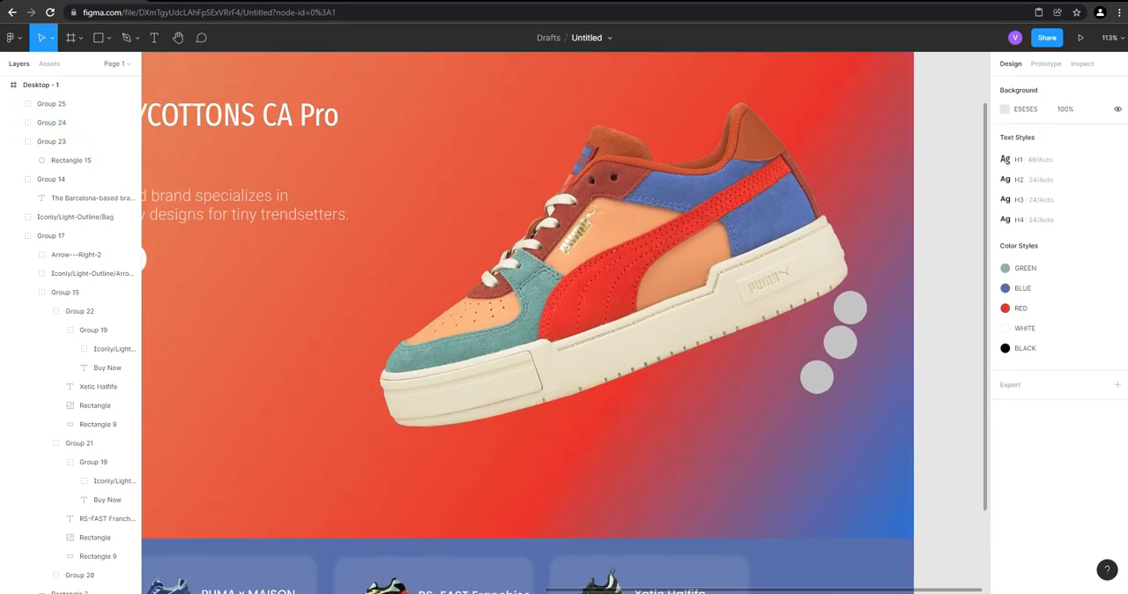
Move the middle circle, Group 24, directly beneath the upper circle at X 1320
scroll(905, 345, up, 5)
click(51, 122)
mouse_move(808, 350)
mouse_down()
mouse_move(837, 398)
mouse_move(810, 346)
mouse_move(810, 357)
mouse_up()
click(948, 394)
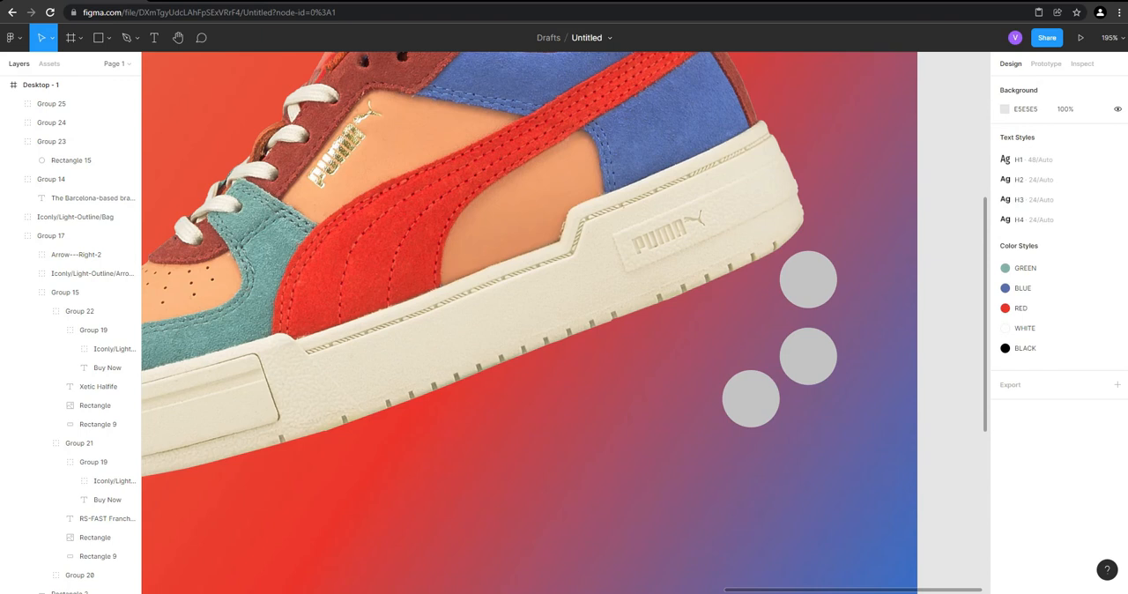
Move the upper and middle circles up to Y 425 and Y 487, and place the lowest one beneath them at X 1320, Y 549
scroll(854, 401, down, 2)
scroll(850, 363, up, 3)
drag(808, 294, 807, 261)
drag(807, 370, 807, 332)
click(807, 260)
drag(749, 411, 807, 403)
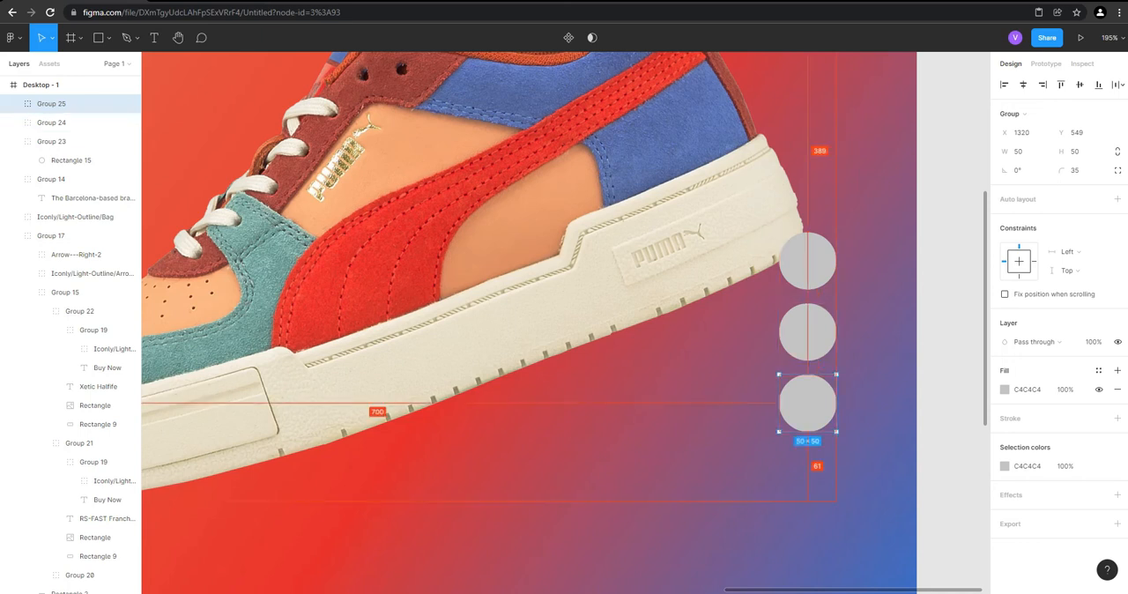
Nudge the lowest circle left to about X 1305 so it is offset from the two above
key(Left)
key(Left)
key(Left)
key(Left)
key(Left)
key(Left)
key(Left)
key(Left)
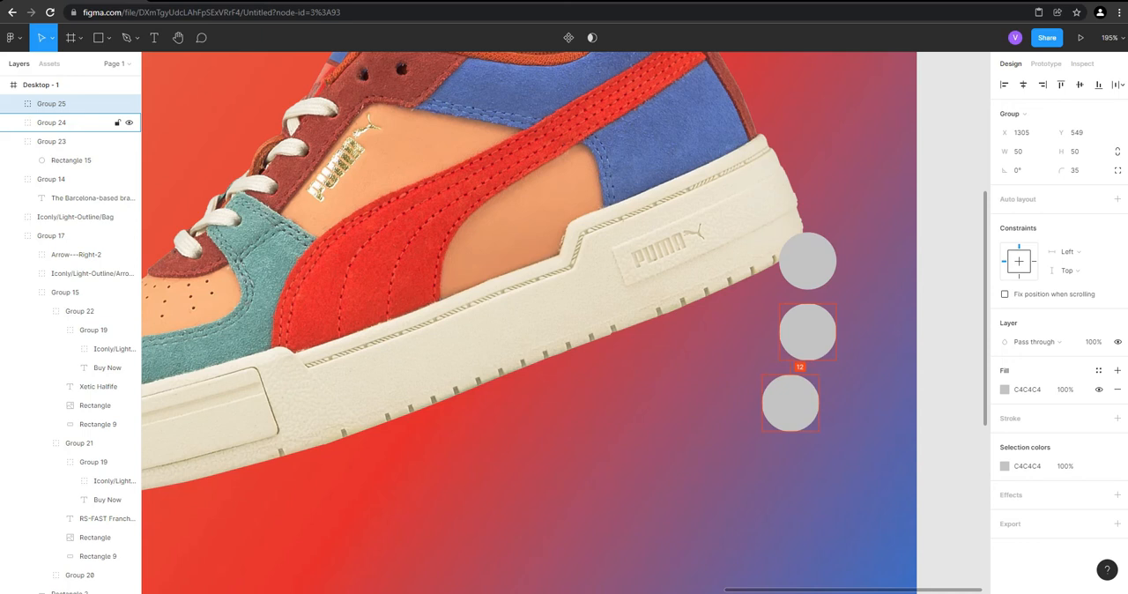
click(937, 344)
scroll(937, 345, down, 3)
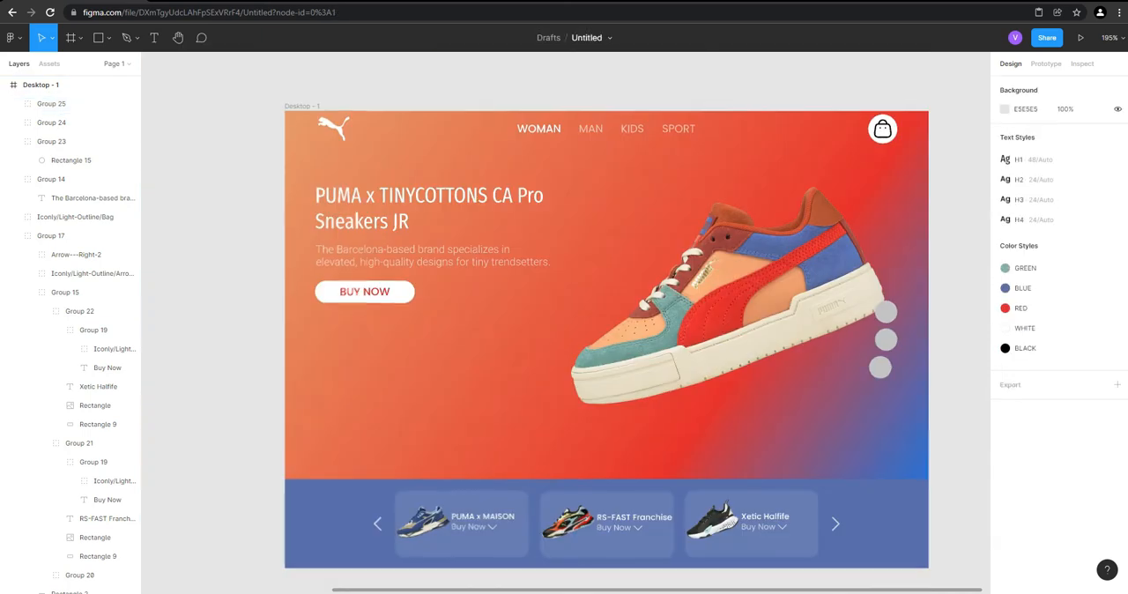
Shift the upper circle, Group 23, left to X 1307 so the middle circle protrudes to the right
scroll(936, 339, up, 1)
scroll(932, 335, up, 5)
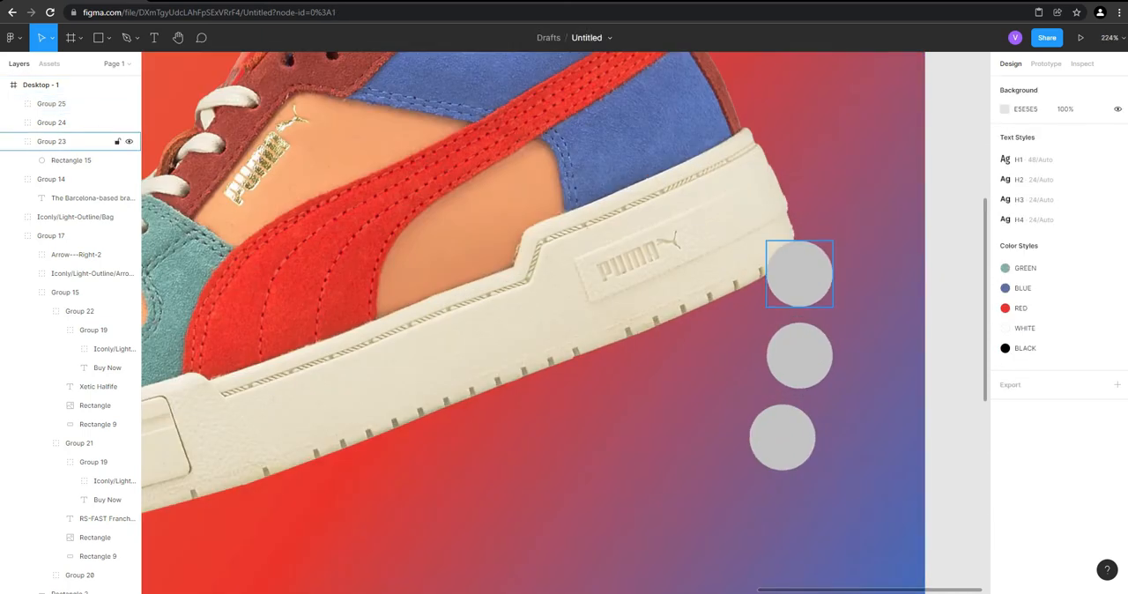
click(799, 273)
drag(798, 273, 786, 273)
key(alt)
key(Left)
key(Left)
key(Left)
scroll(780, 440, down, 1)
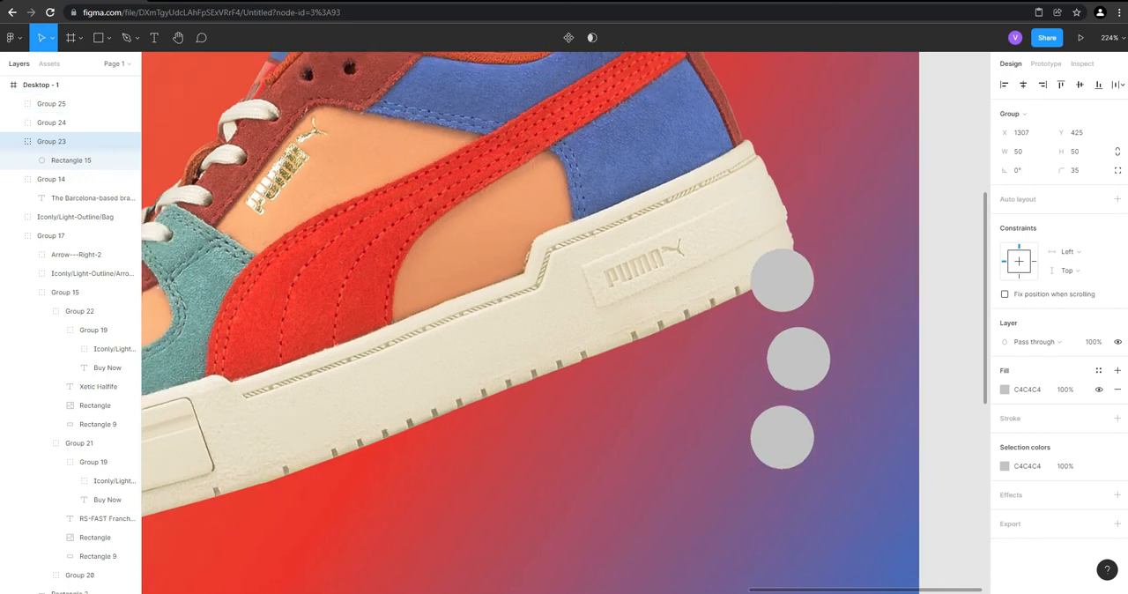
scroll(778, 436, down, 3)
click(877, 423)
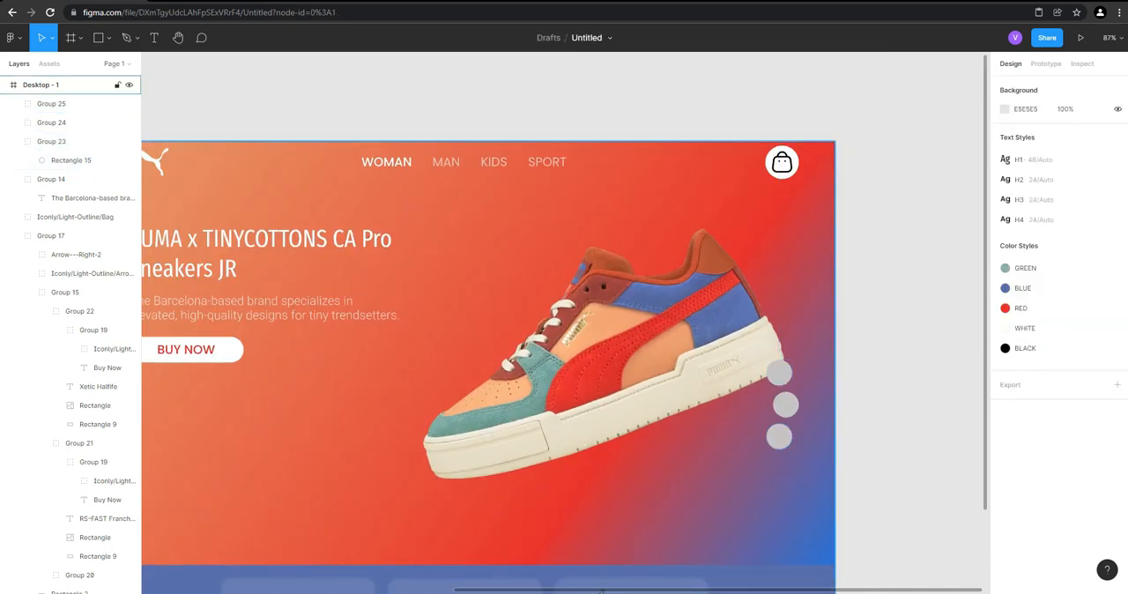
Resize the middle circle, Group 24, to 40 × 40
scroll(877, 433, down, 3)
scroll(847, 420, up, 5)
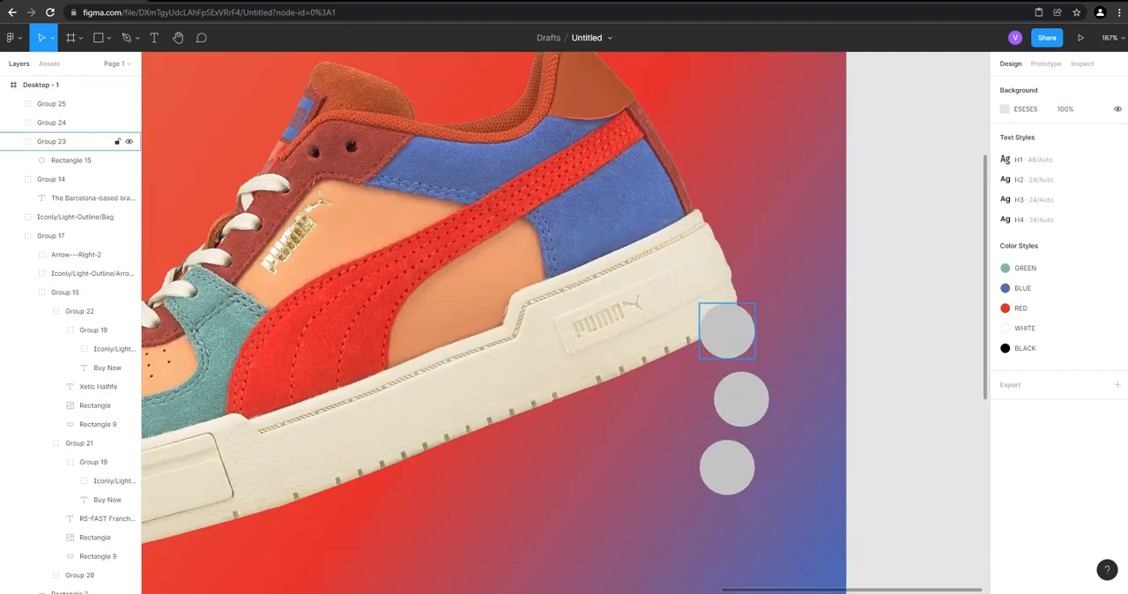
click(727, 331)
shift+click(741, 399)
shift+click(727, 467)
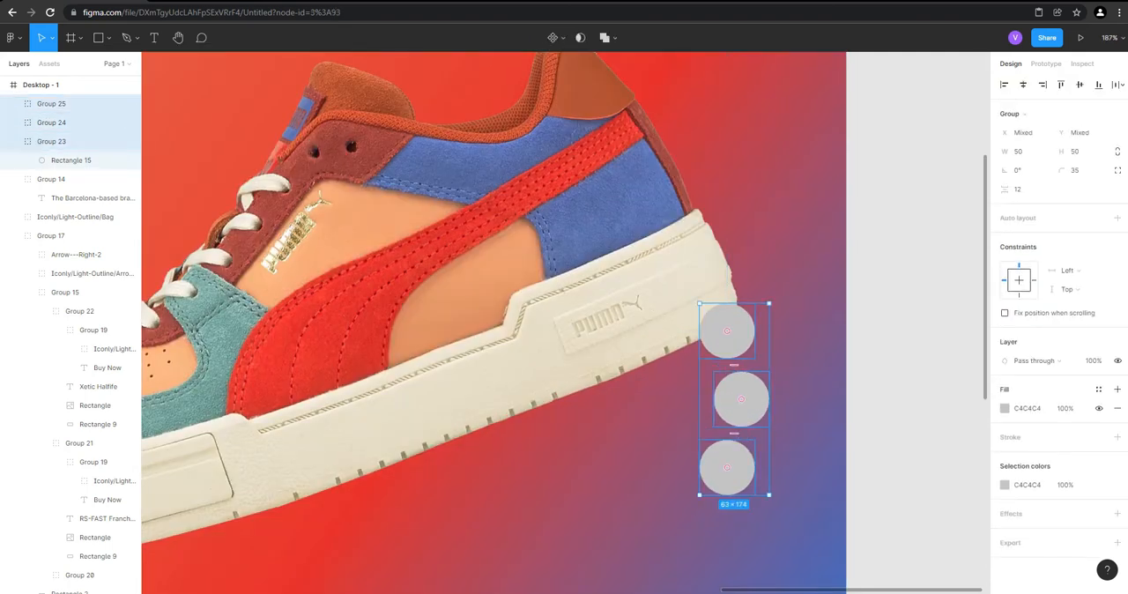
click(741, 399)
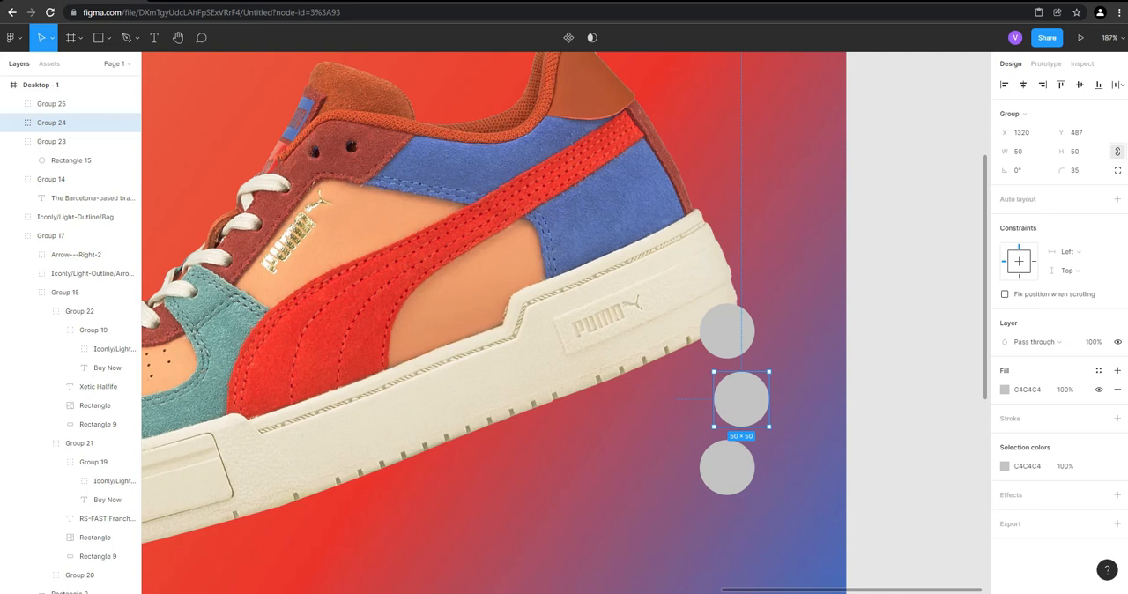
text(40)
Delete the upper and lowest 50 px circles, keeping only the resized middle one
click(916, 343)
click(727, 331)
shift+click(79, 103)
key(Delete)
Duplicate the 40 px circle once above and once below, both offset slightly left with 10 px vertical gaps
click(80, 103)
alt+drag(735, 394, 736, 337)
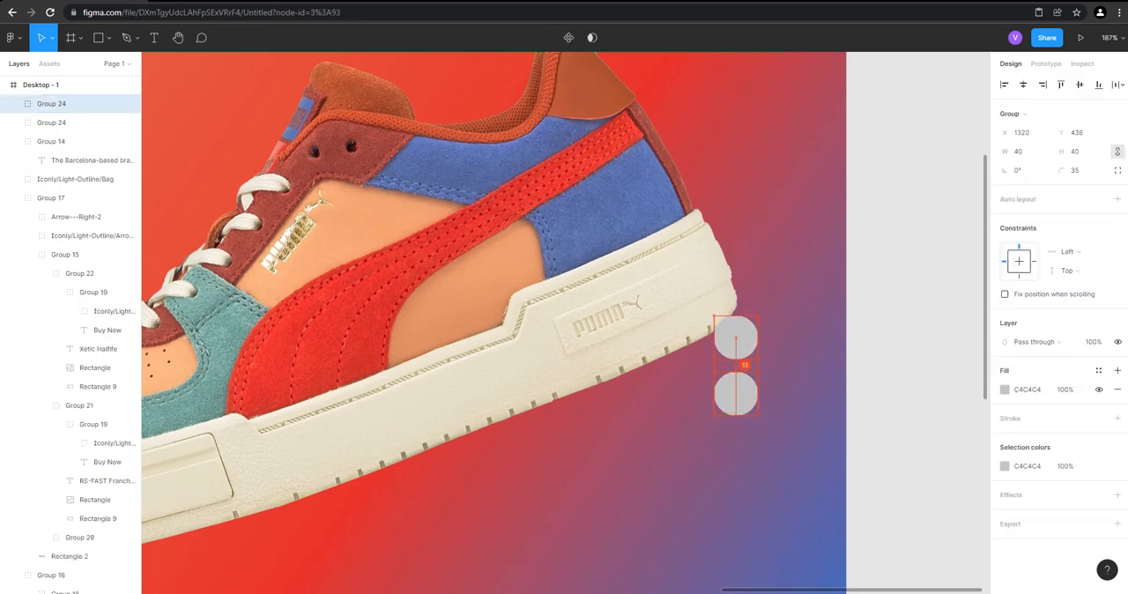
alt+drag(736, 337, 731, 341)
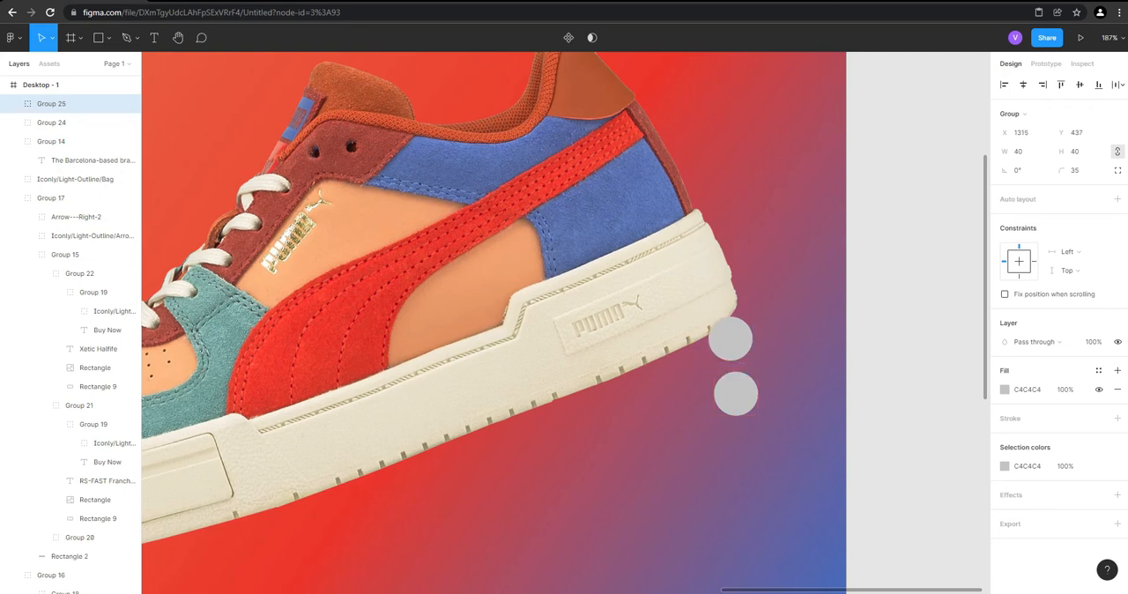
click(735, 394)
alt+drag(735, 394, 725, 449)
Move all three circles up beside the sneaker's heel to X 1320, Y 380 and group them
shift+click(735, 394)
shift+click(724, 339)
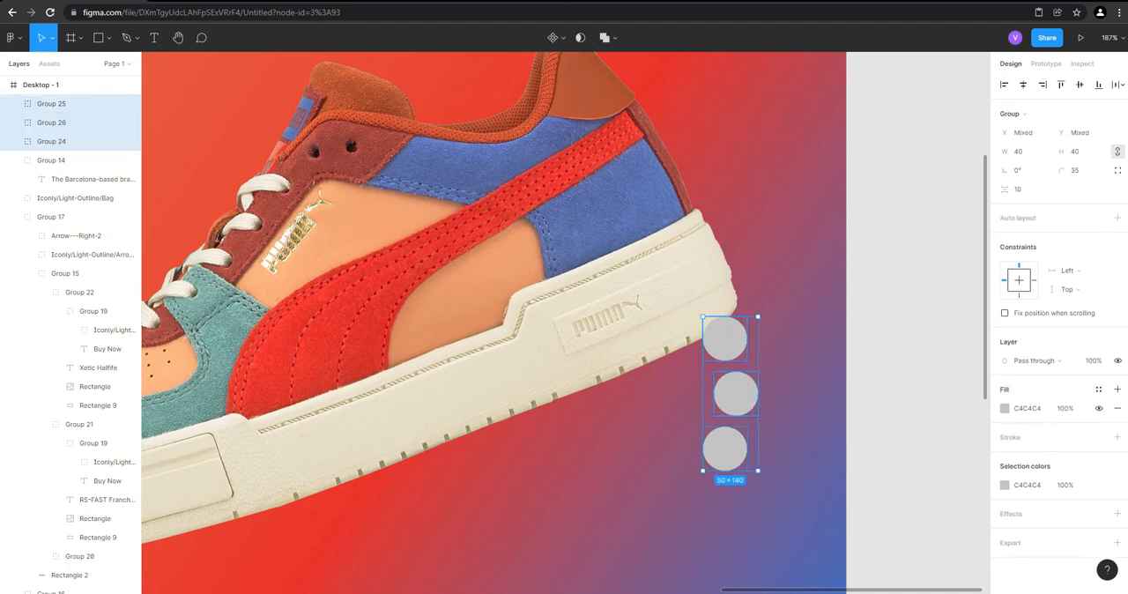
drag(724, 339, 736, 276)
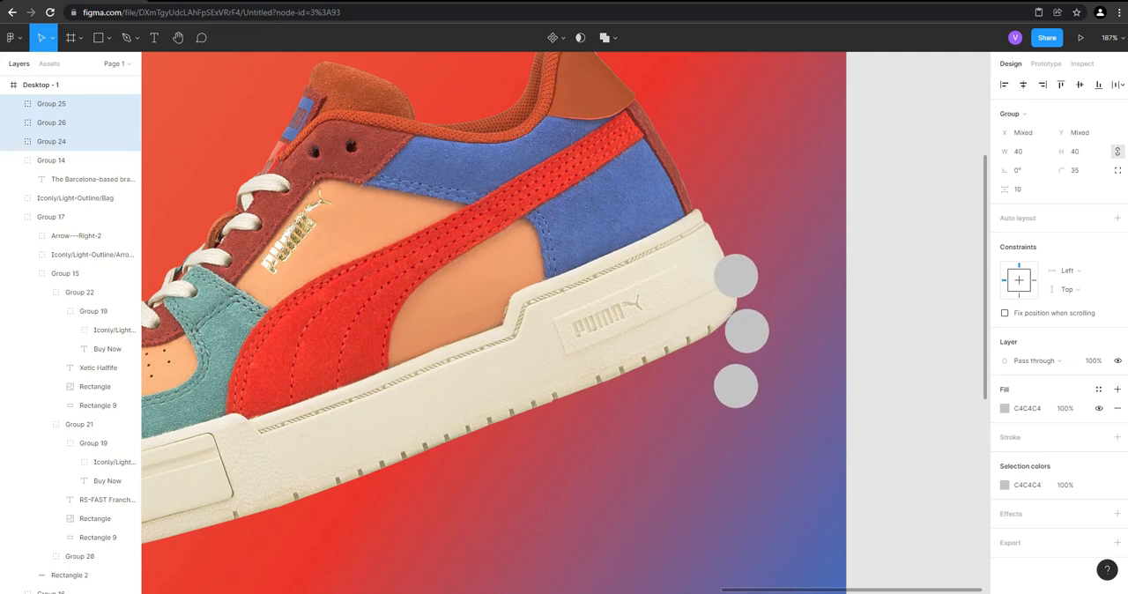
right_click(716, 276)
click(775, 378)
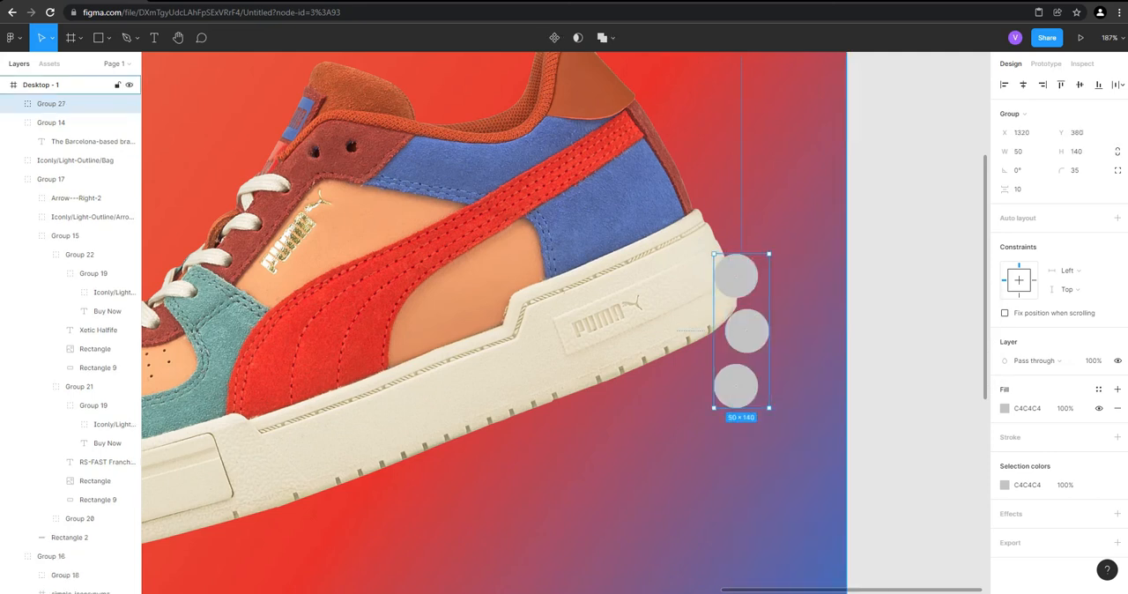
Add a 3 px inside stroke to all three circles within the group, discarding a trial drop shadow
double_click(747, 332)
click(736, 275)
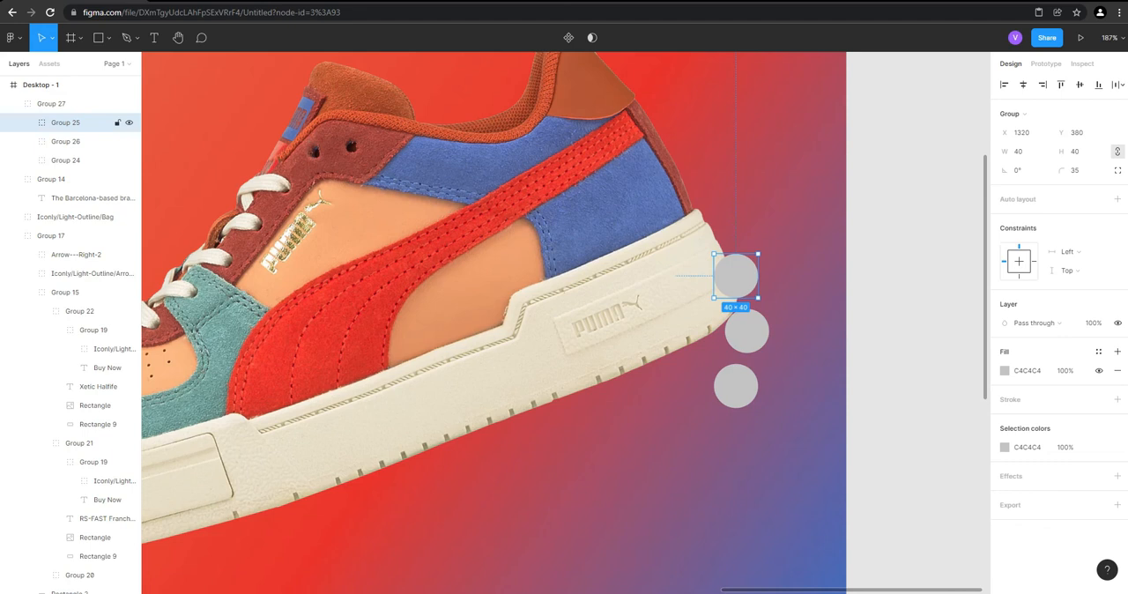
shift+click(748, 331)
shift+click(736, 386)
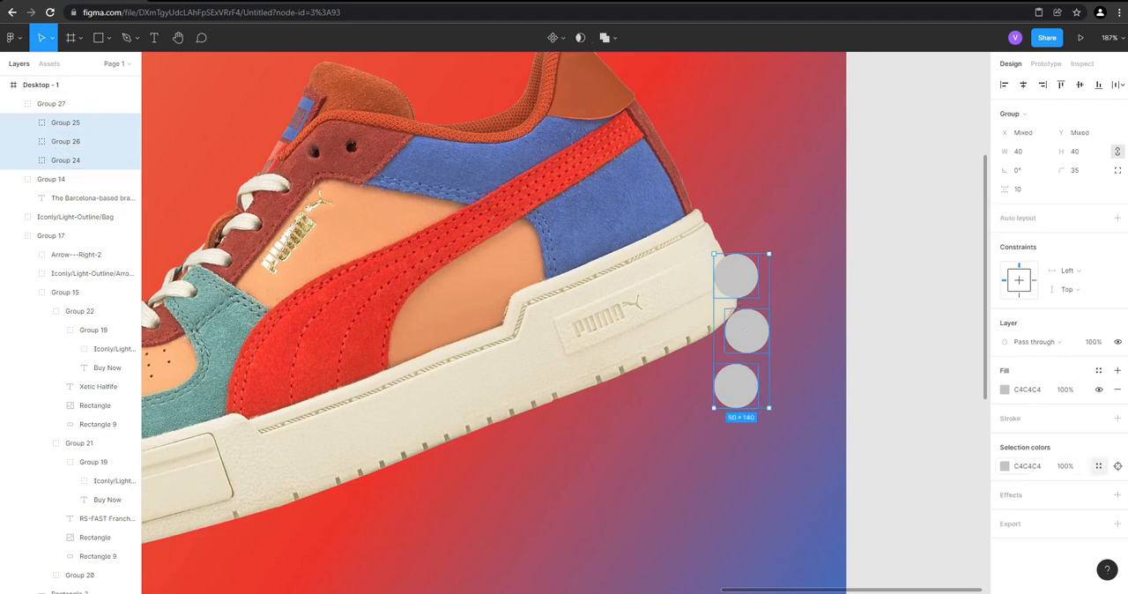
click(1117, 494)
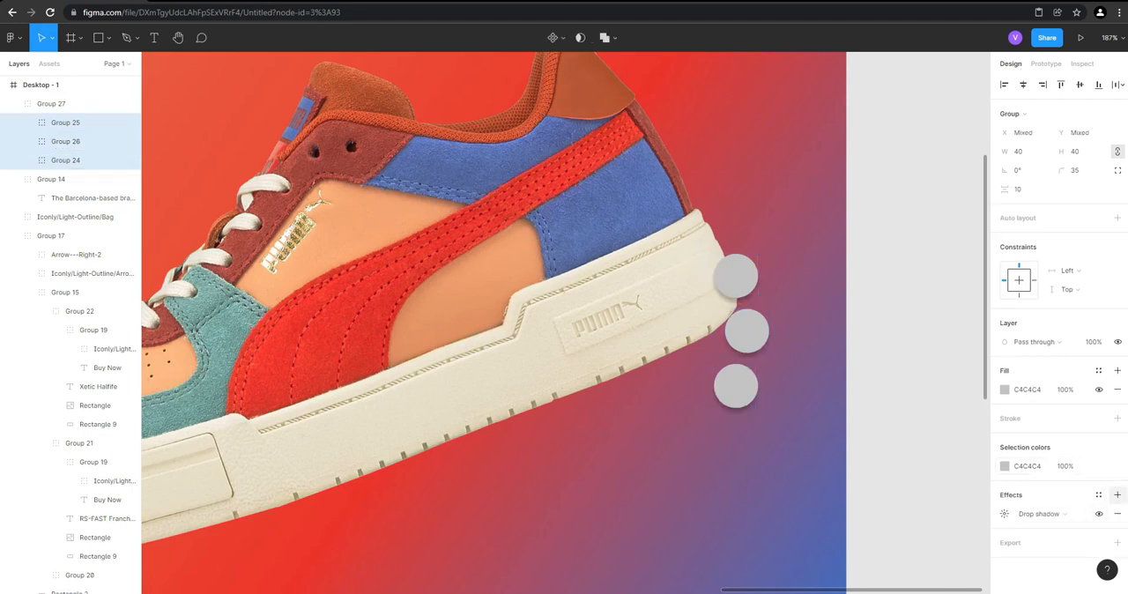
click(1116, 513)
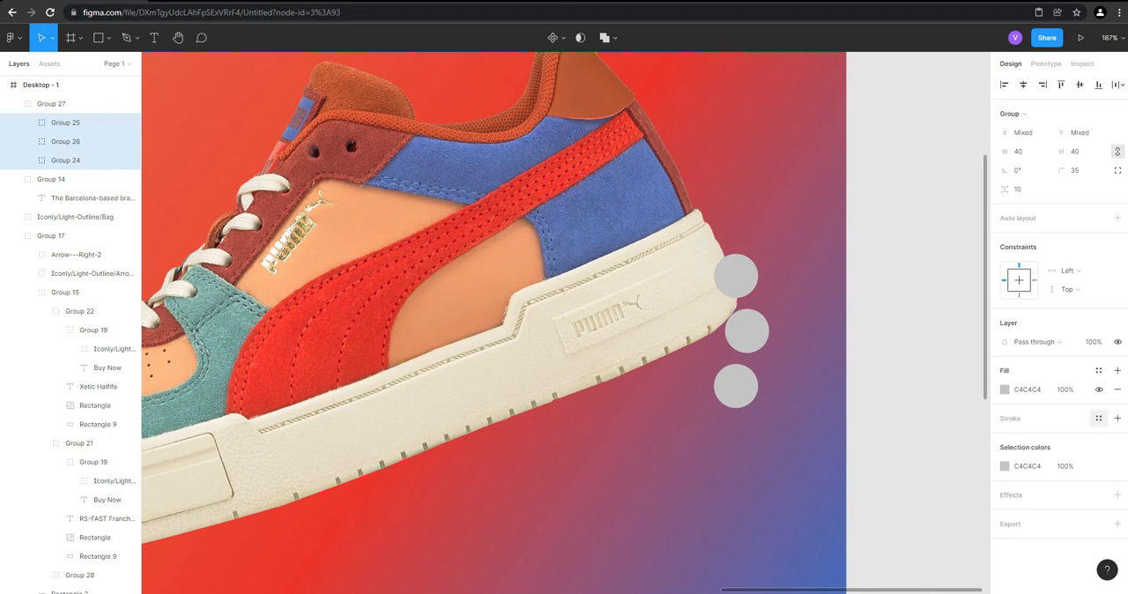
click(1117, 418)
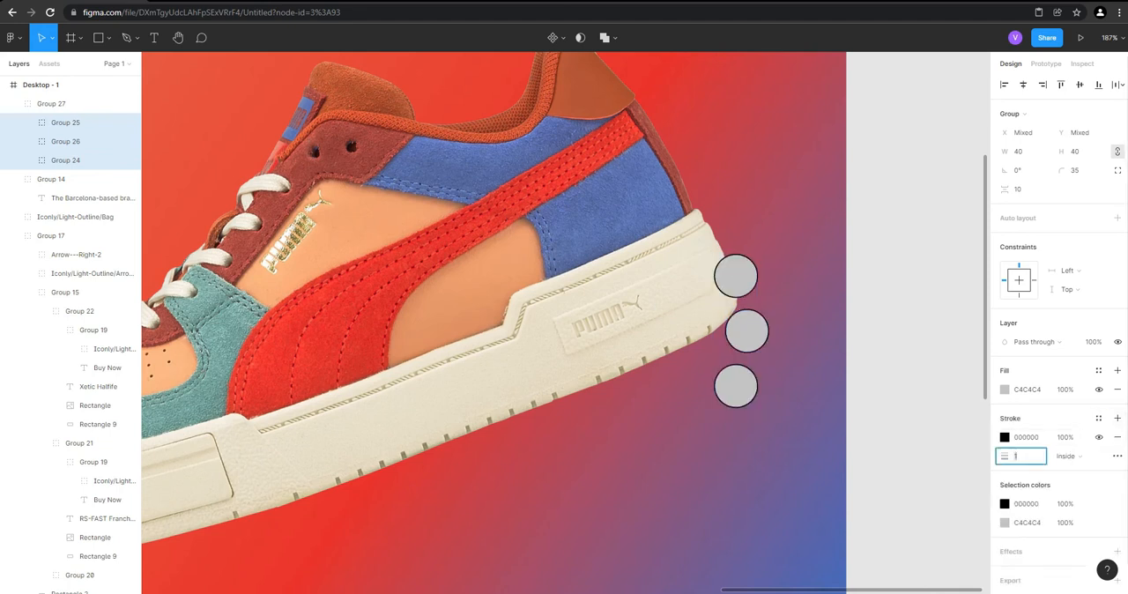
click(1004, 437)
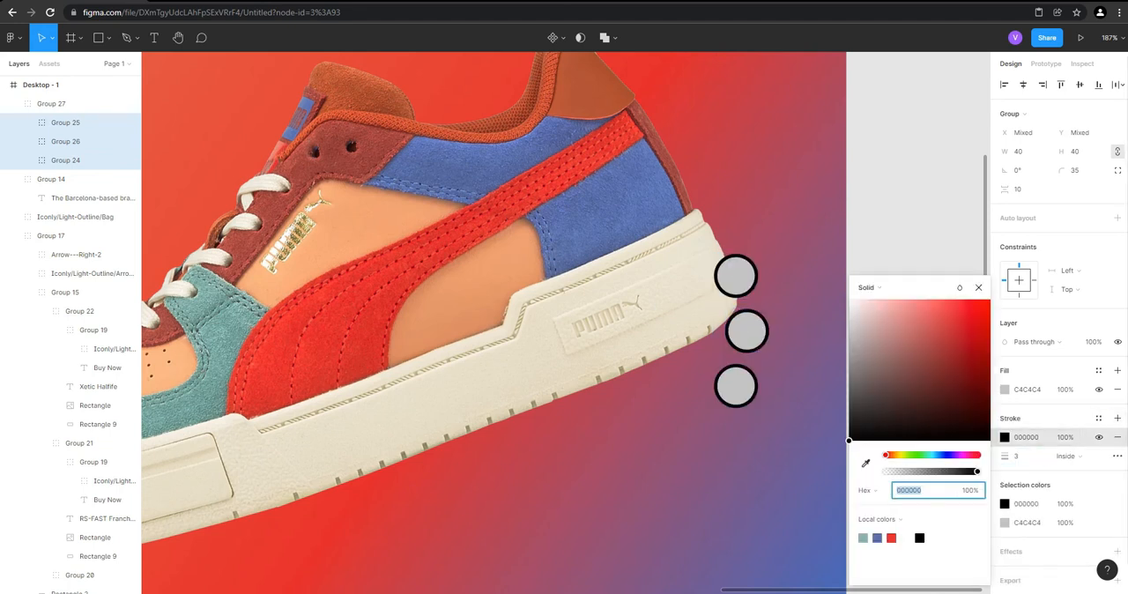
Apply the WHITE color style to the circles' stroke and set its thickness to 5
click(1098, 418)
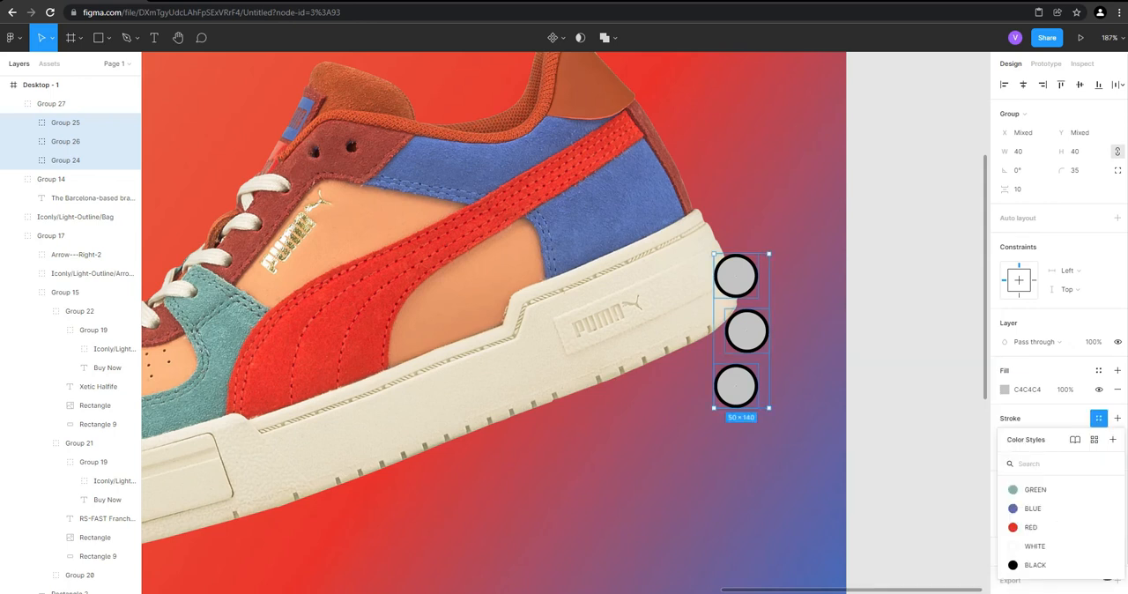
click(1034, 545)
click(1020, 437)
key(Return)
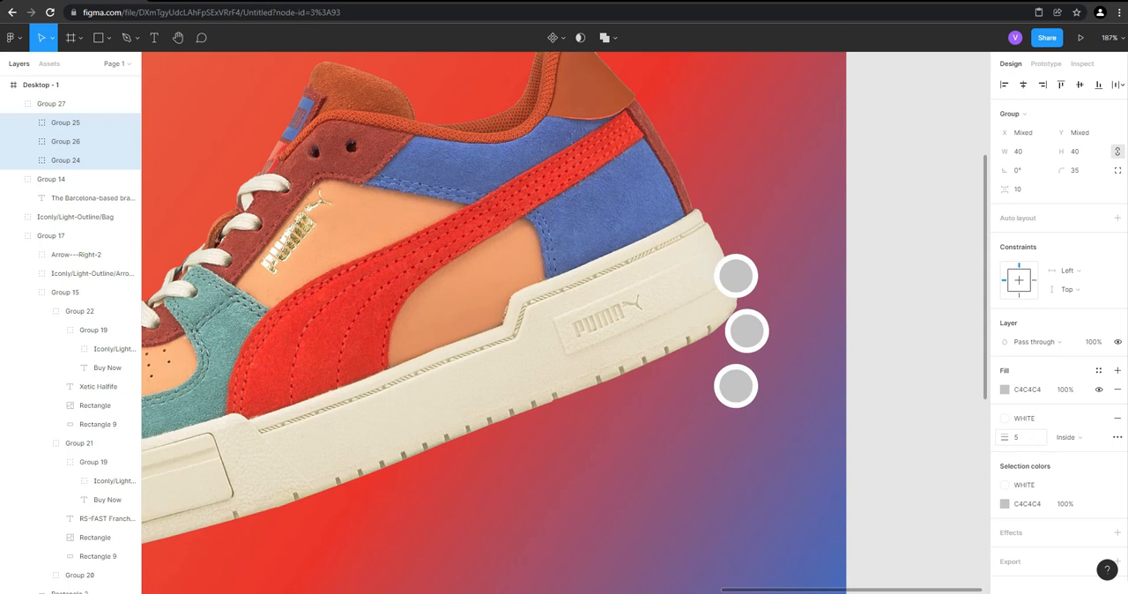
key(Return)
key(Escape)
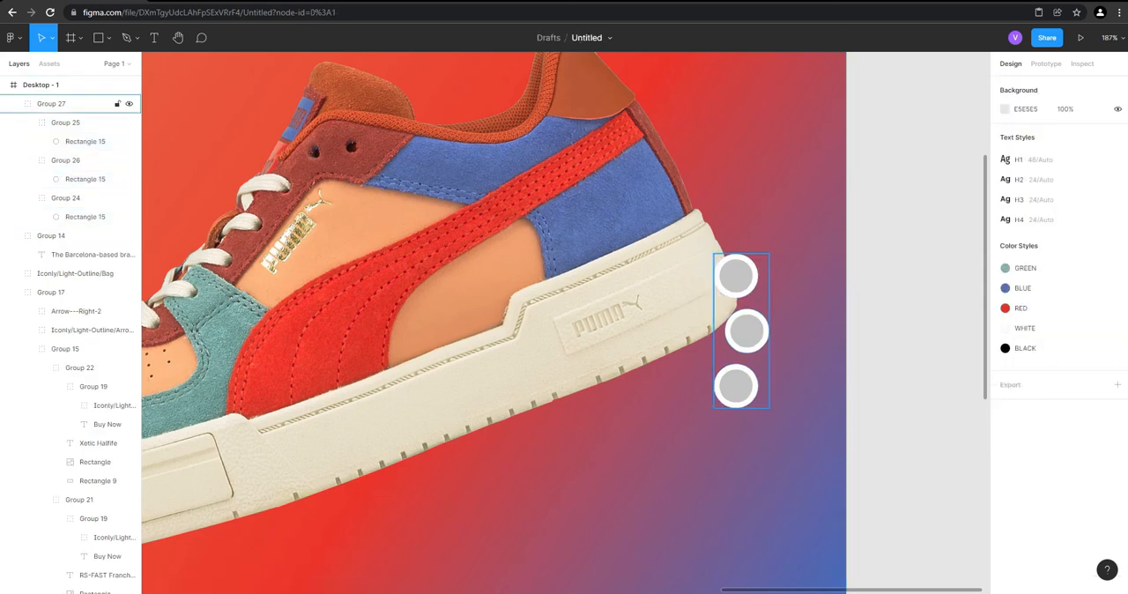
Fill the middle circle with the BLUE color style
double_click(746, 332)
scroll(827, 332, up, 1)
scroll(803, 331, up, 3)
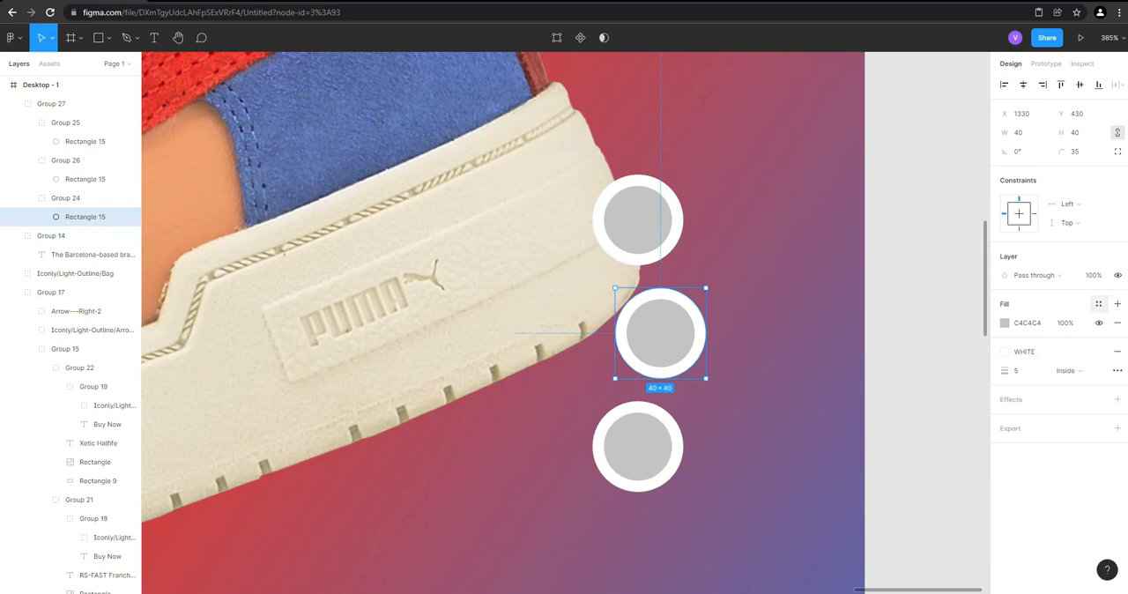
click(1098, 303)
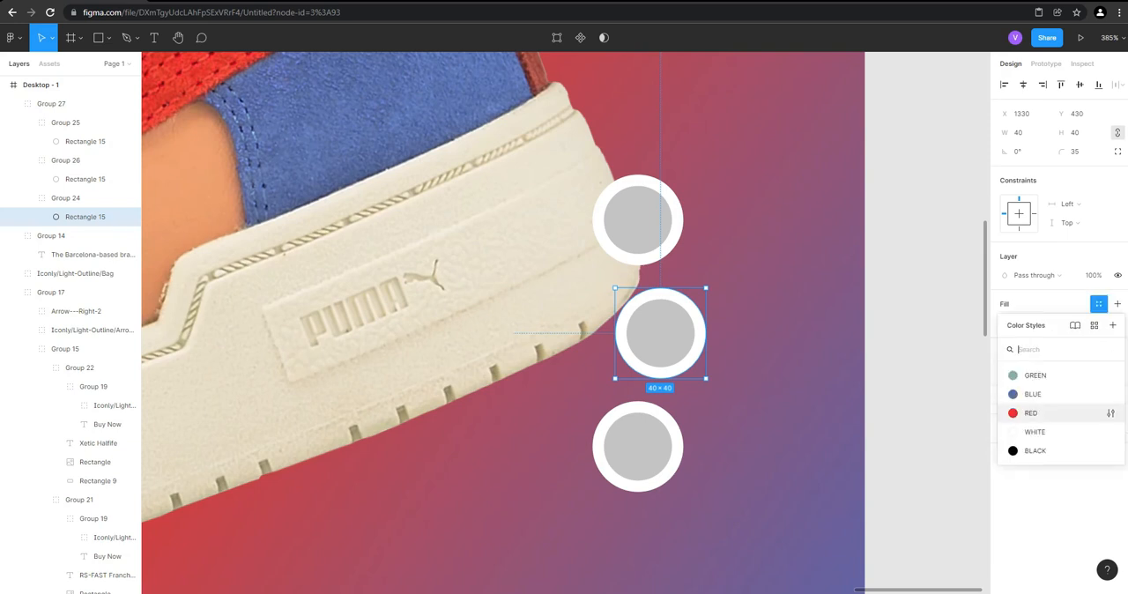
click(1033, 394)
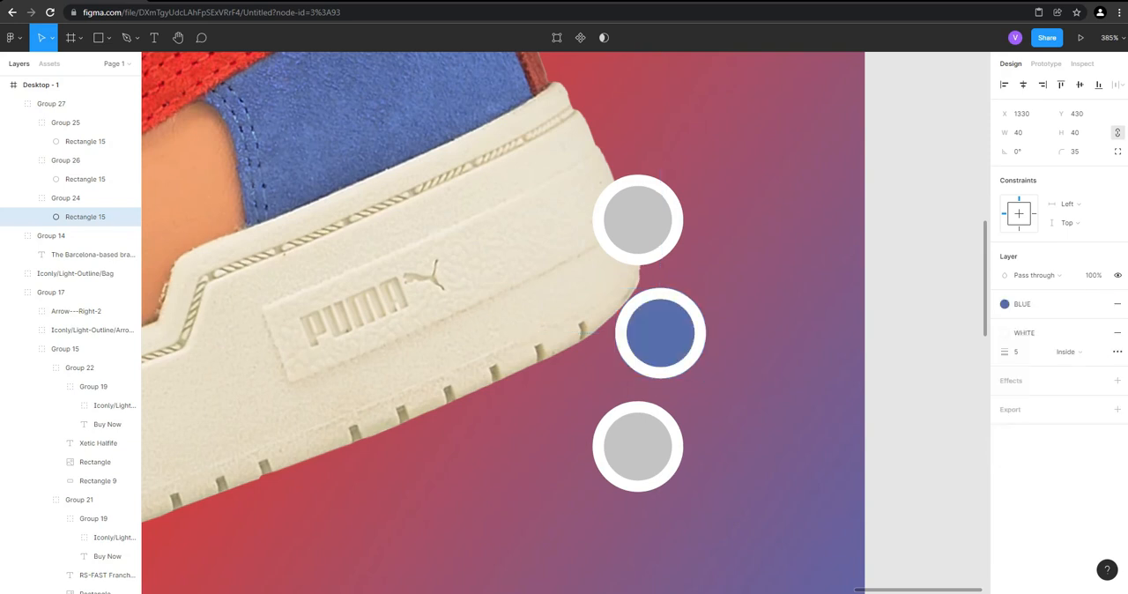
Fill the upper circle with the GREEN color style and the lowest circle with RED
click(637, 220)
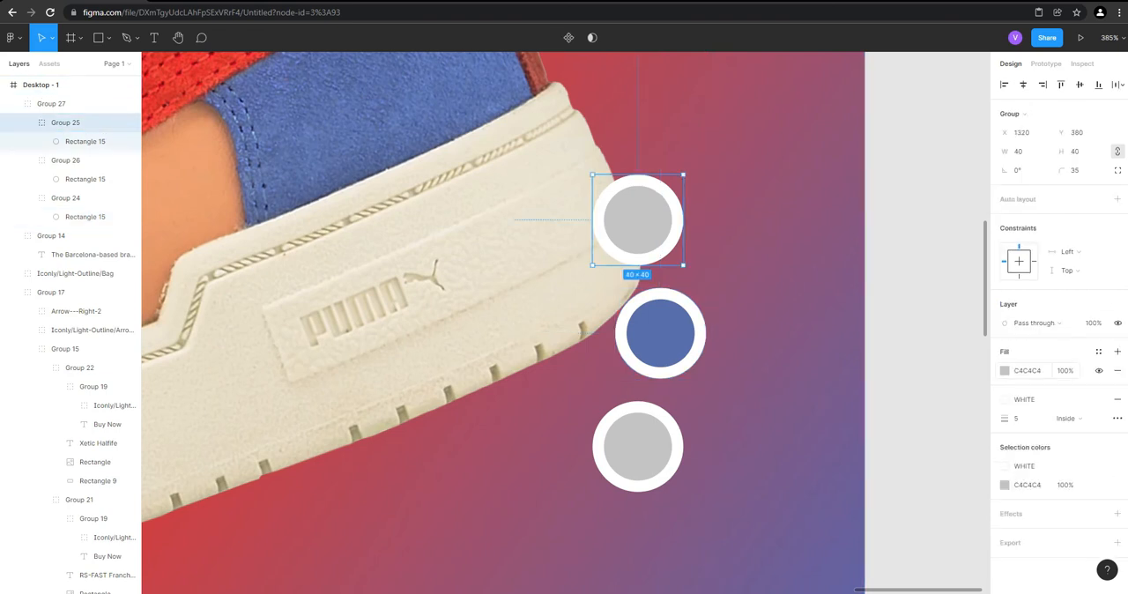
click(1098, 351)
click(1034, 423)
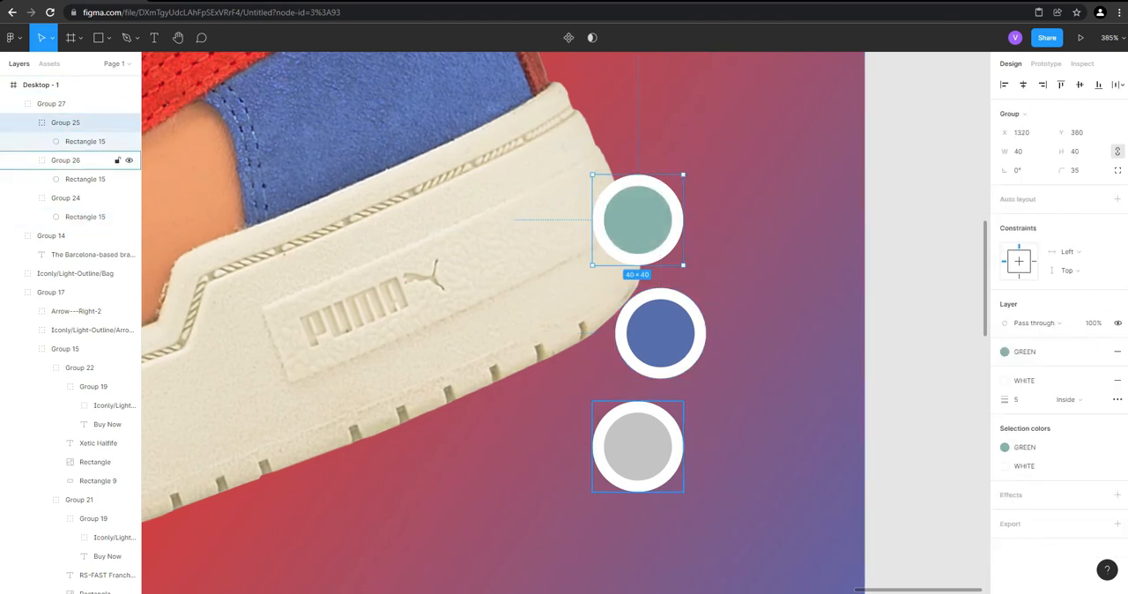
click(637, 447)
click(1098, 351)
click(1033, 461)
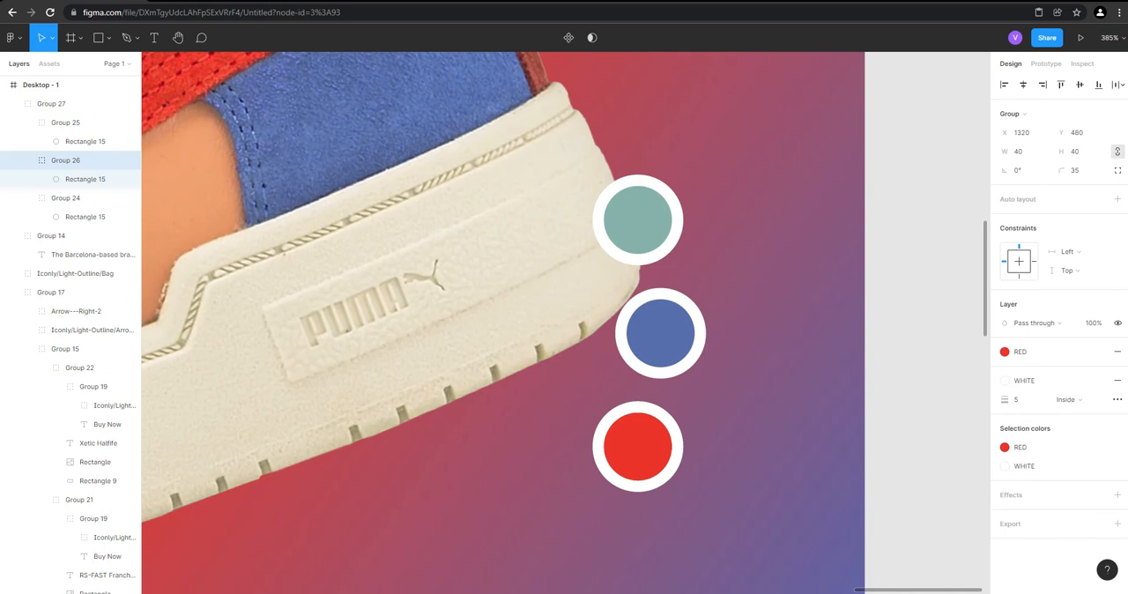
click(899, 380)
scroll(899, 381, down, 13)
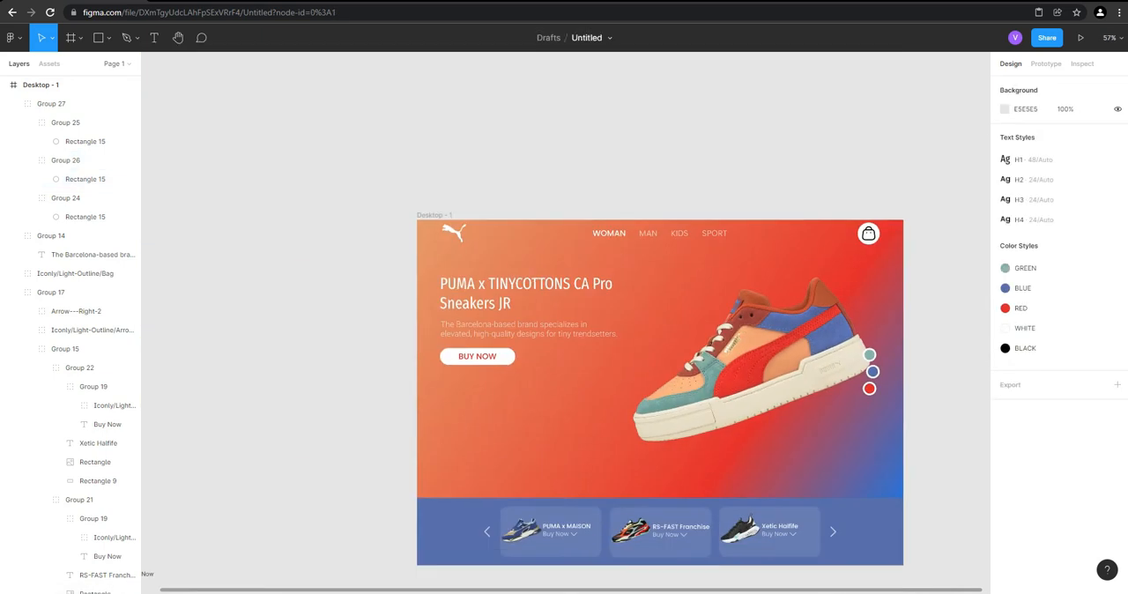
Draw a circle about 539 × 539 over the middle of the hero sneaker
scroll(789, 427, up, 1)
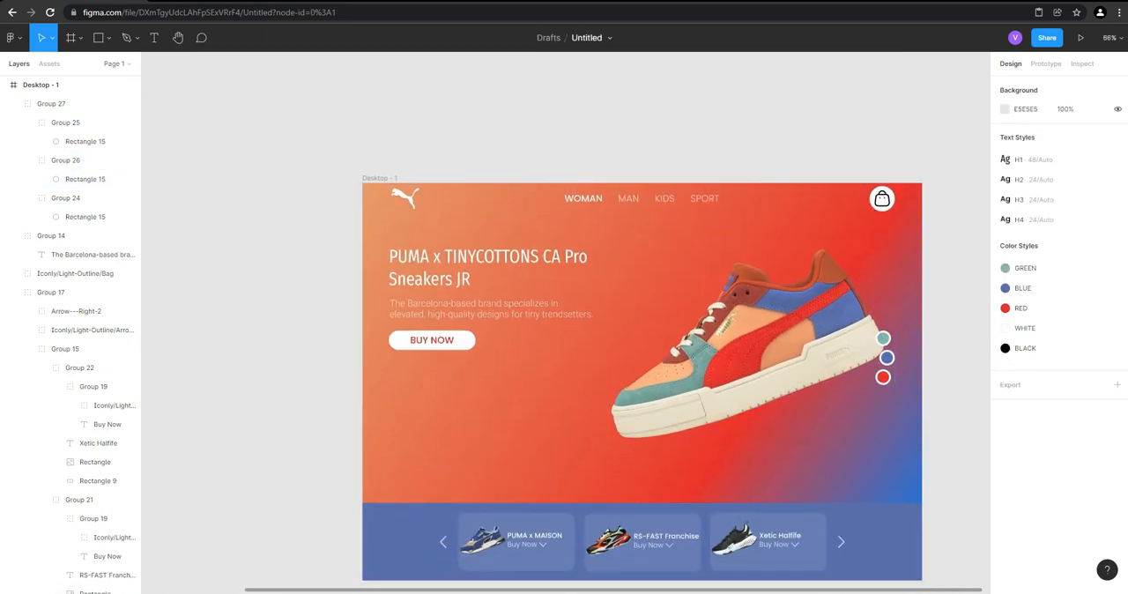
scroll(642, 352, down, 3)
key(r)
scroll(642, 318, up, 3)
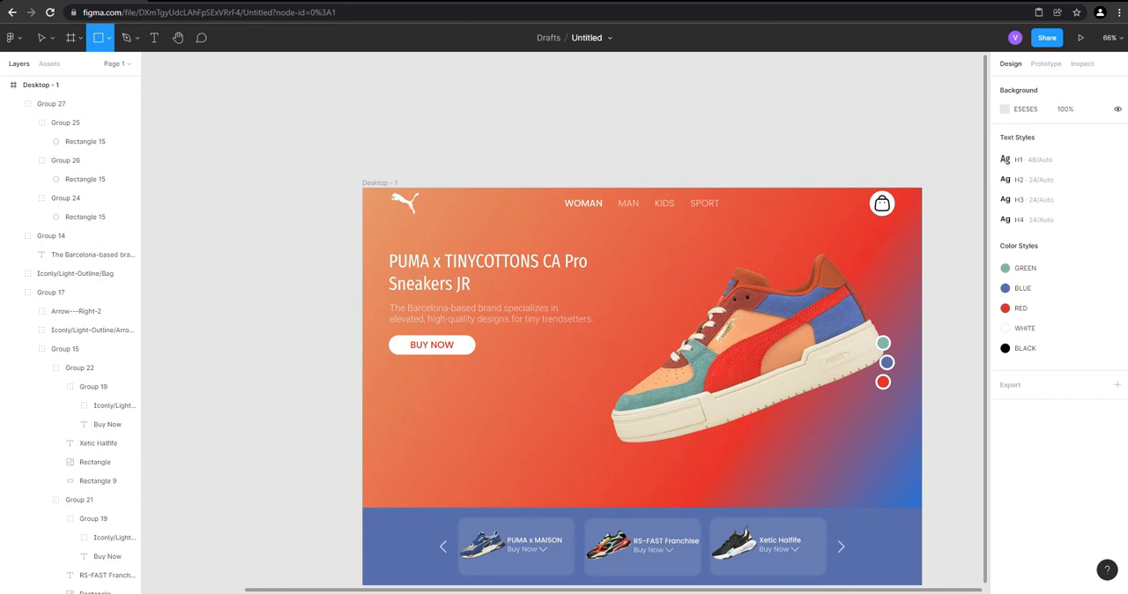
click(108, 37)
click(76, 109)
mouse_move(649, 226)
mouse_down()
mouse_move(875, 452)
mouse_move(858, 436)
mouse_up()
mouse_move(797, 379)
mouse_down()
mouse_move(793, 388)
mouse_move(811, 388)
mouse_move(793, 391)
mouse_up()
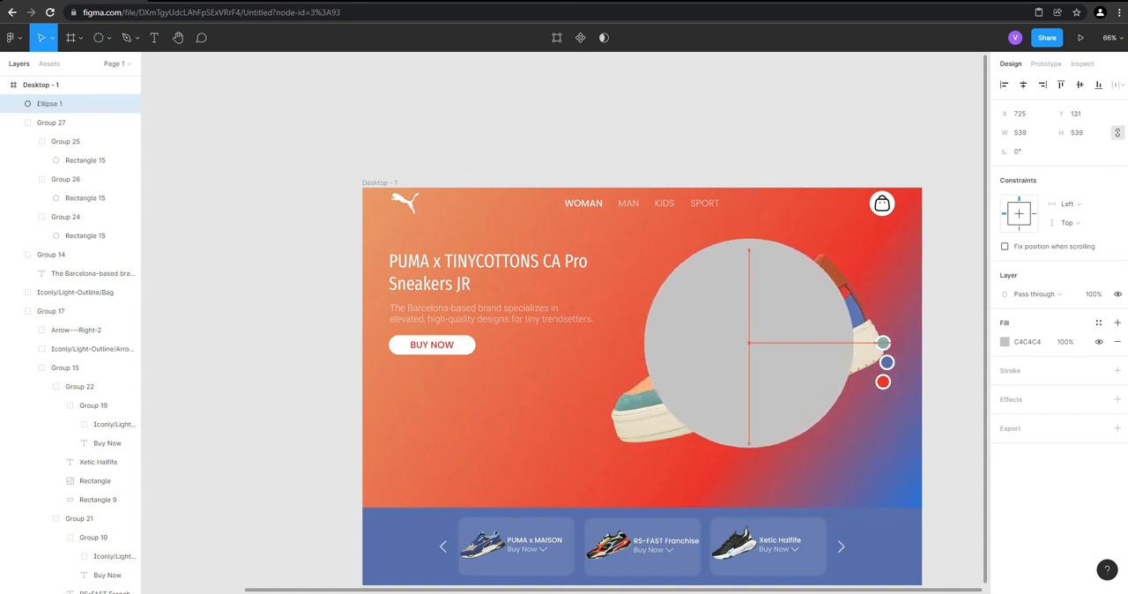
drag(792, 391, 793, 391)
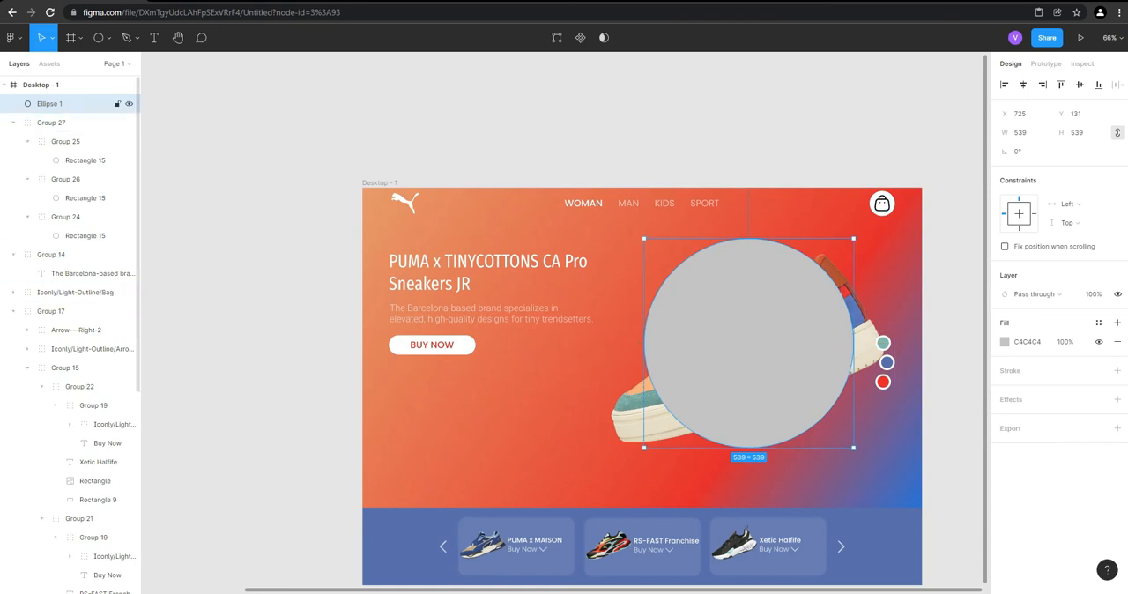
Move the circle into the BG group above Rectangle 17, enlarge it to about 619 × 619 and center it behind the sneaker
click(13, 122)
click(13, 141)
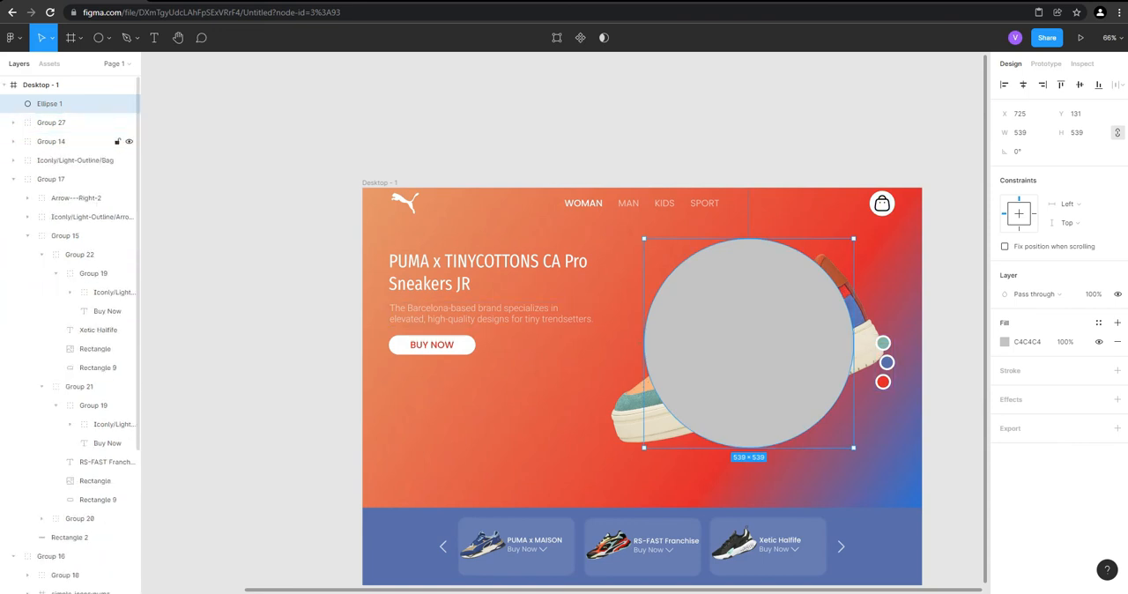
click(13, 179)
drag(53, 103, 53, 386)
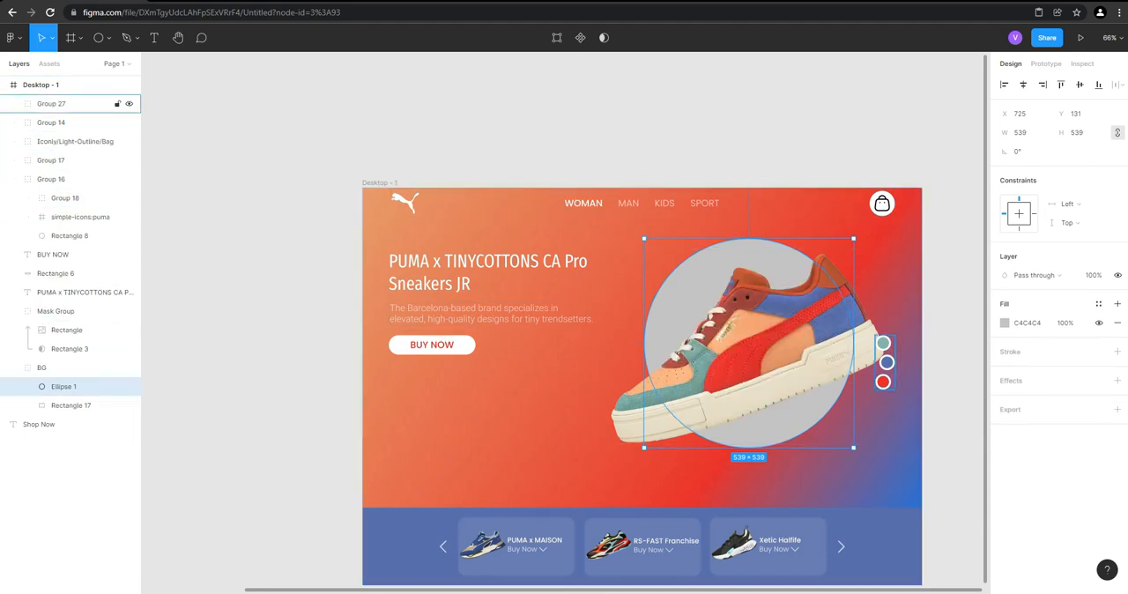
drag(644, 447, 612, 478)
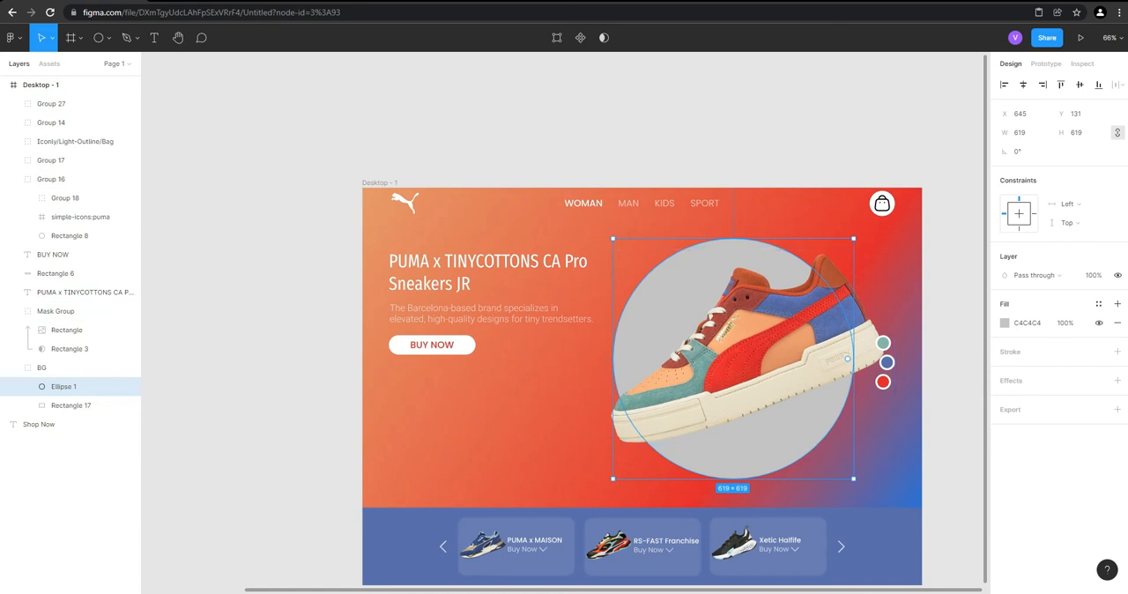
drag(733, 359, 739, 358)
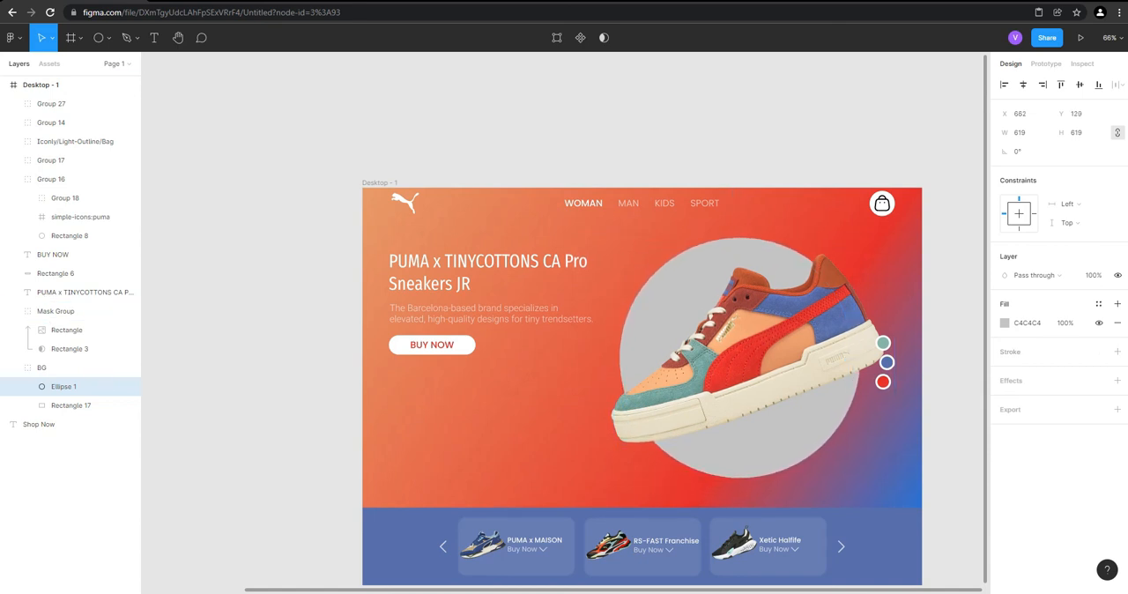
click(1005, 324)
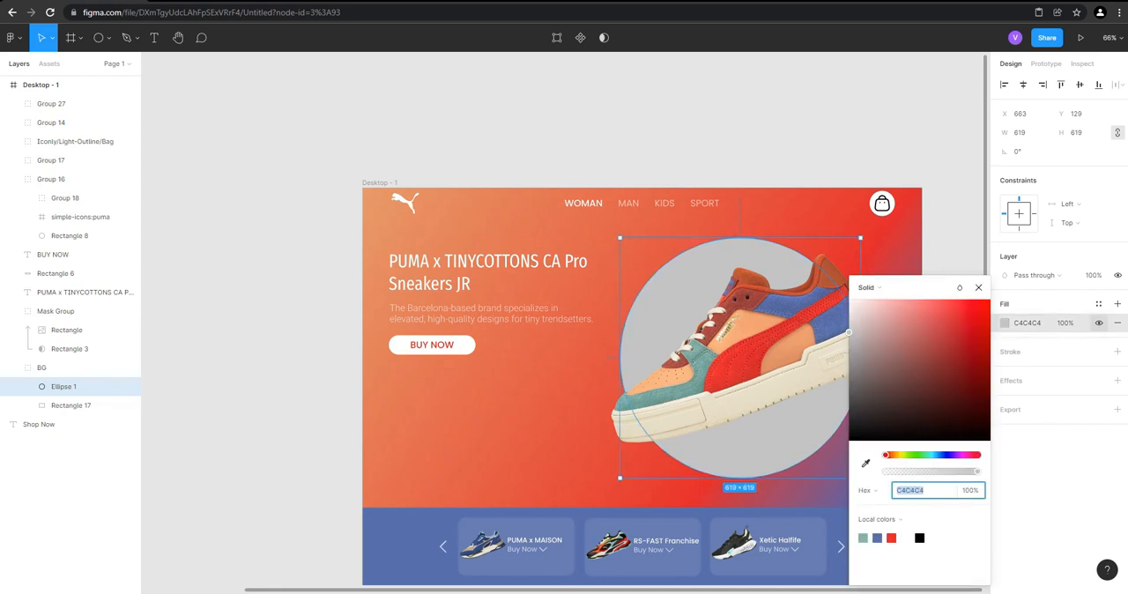
click(1098, 304)
click(1034, 432)
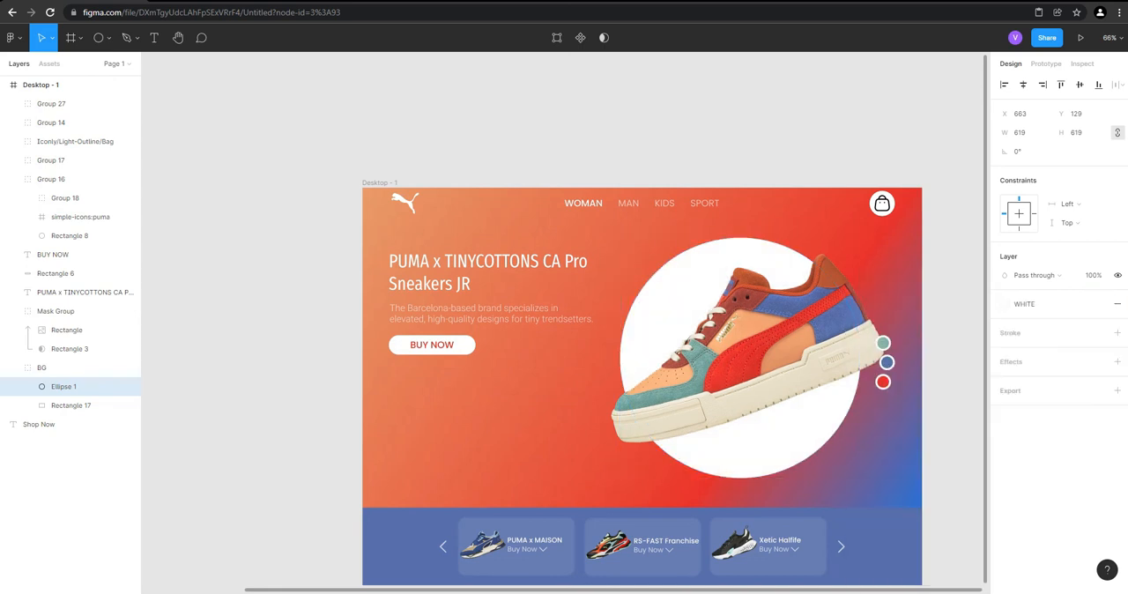
click(1025, 304)
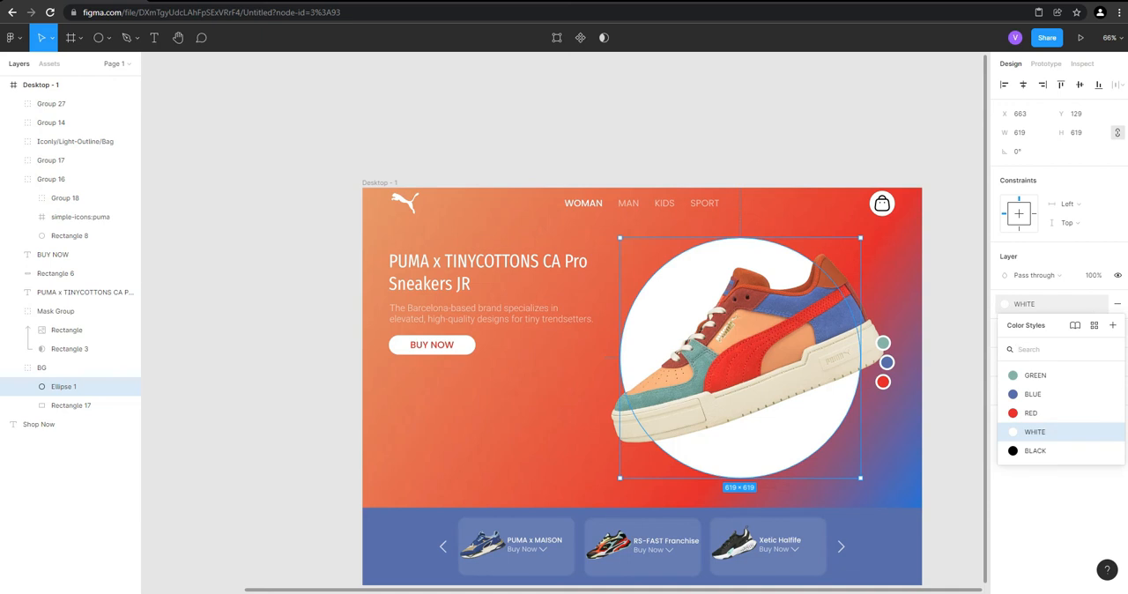
click(1116, 303)
click(1117, 304)
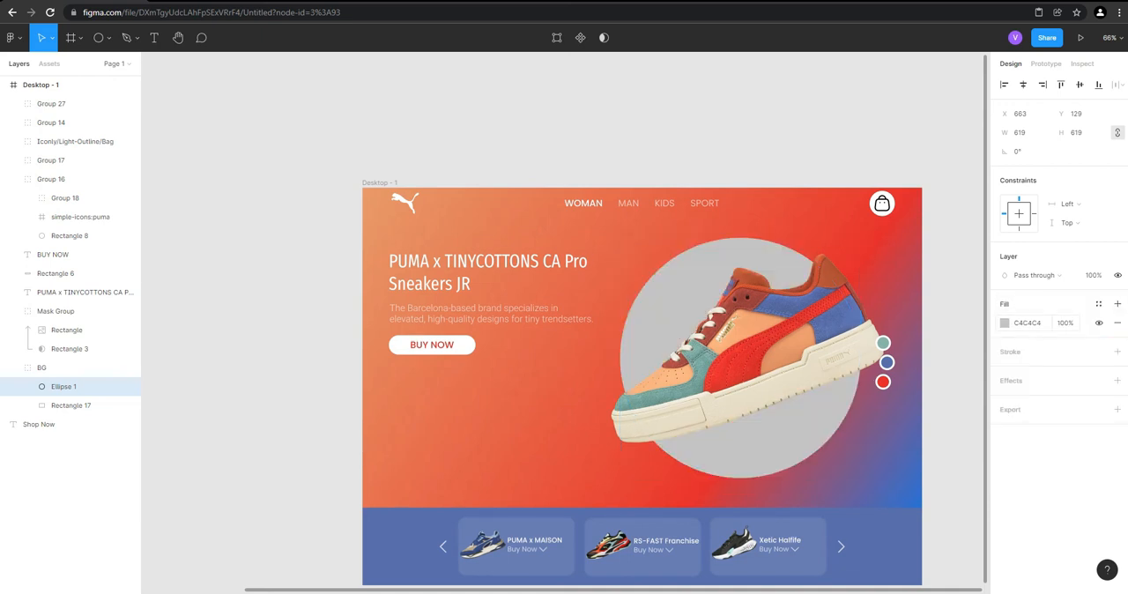
Change the circle's fill to a linear gradient running diagonally, opaque at the lower right and fading out toward the upper left
click(999, 324)
click(1004, 324)
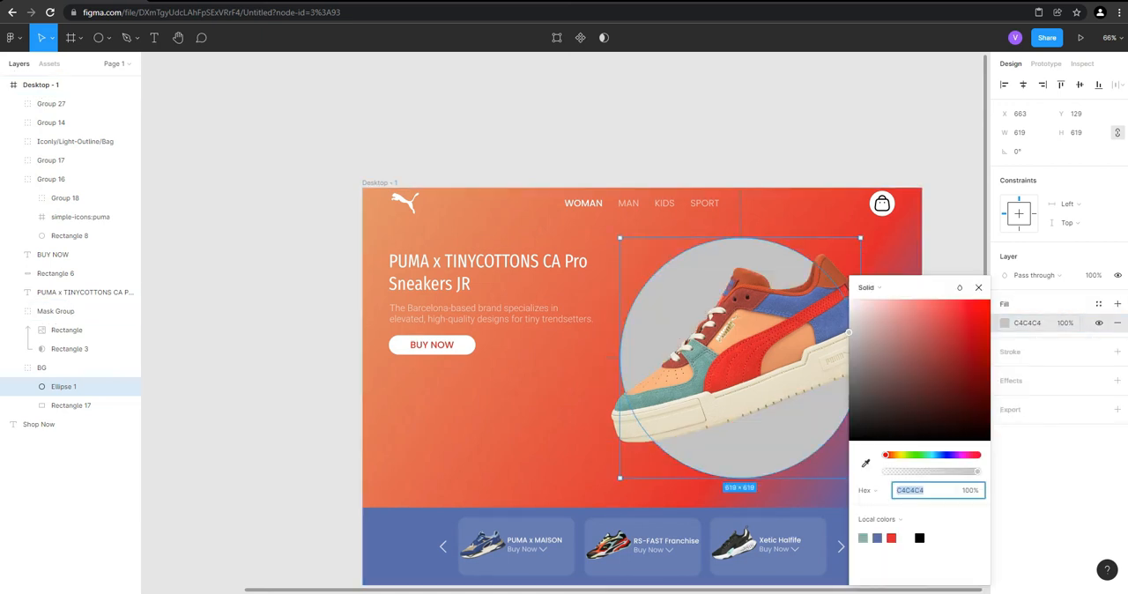
click(867, 288)
click(873, 303)
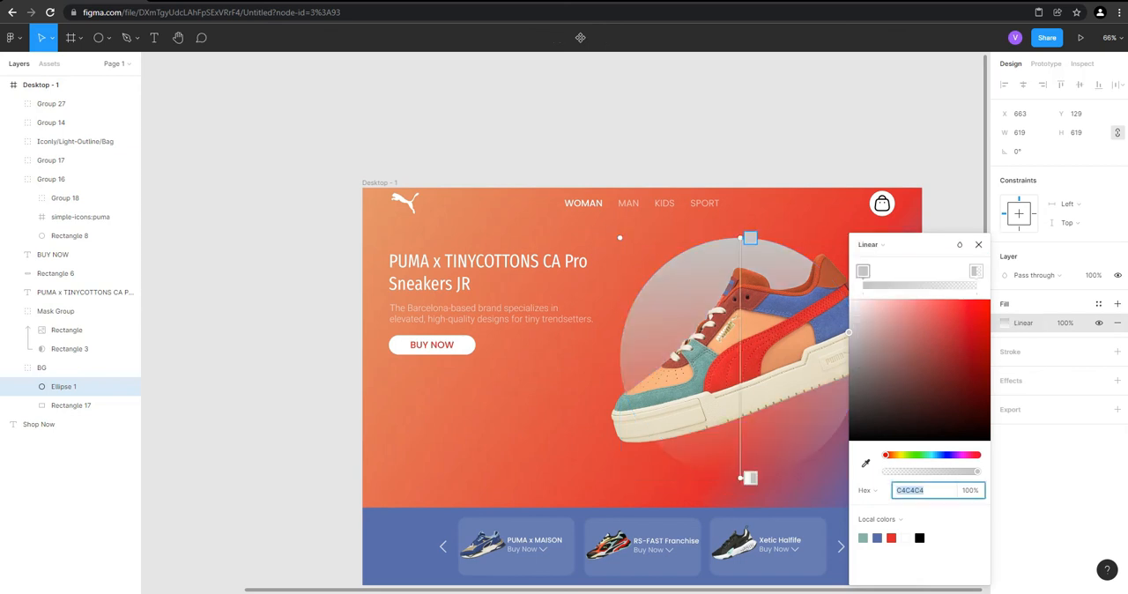
drag(750, 237, 631, 270)
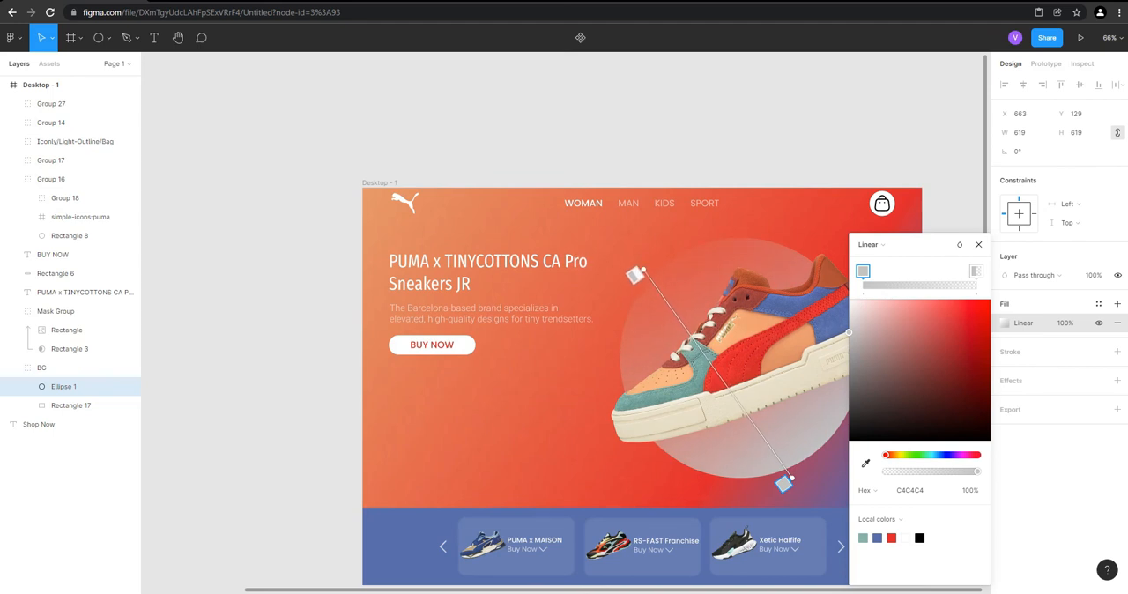
Make both gradient stops of the circle white (FFFFFF), keeping the end stop at 0% opacity
drag(901, 385, 850, 300)
click(967, 274)
key(Delete)
click(976, 272)
drag(894, 361, 848, 299)
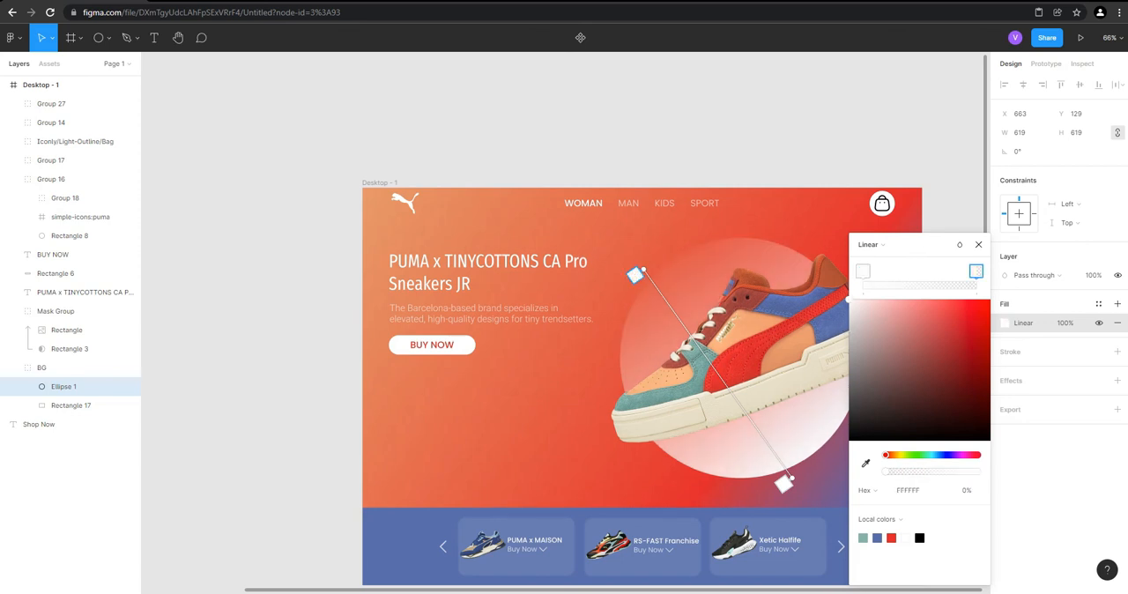
Try a 10% layer opacity on the circle
click(1094, 275)
text(10)
key(Return)
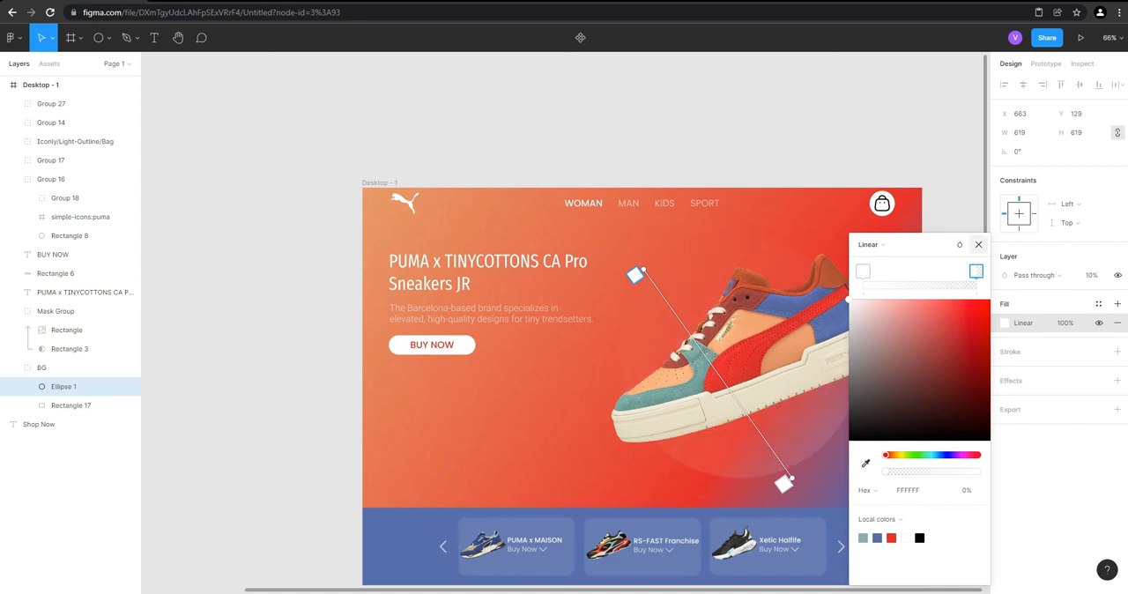
click(978, 244)
click(693, 156)
scroll(693, 156, down, 2)
scroll(796, 266, up, 2)
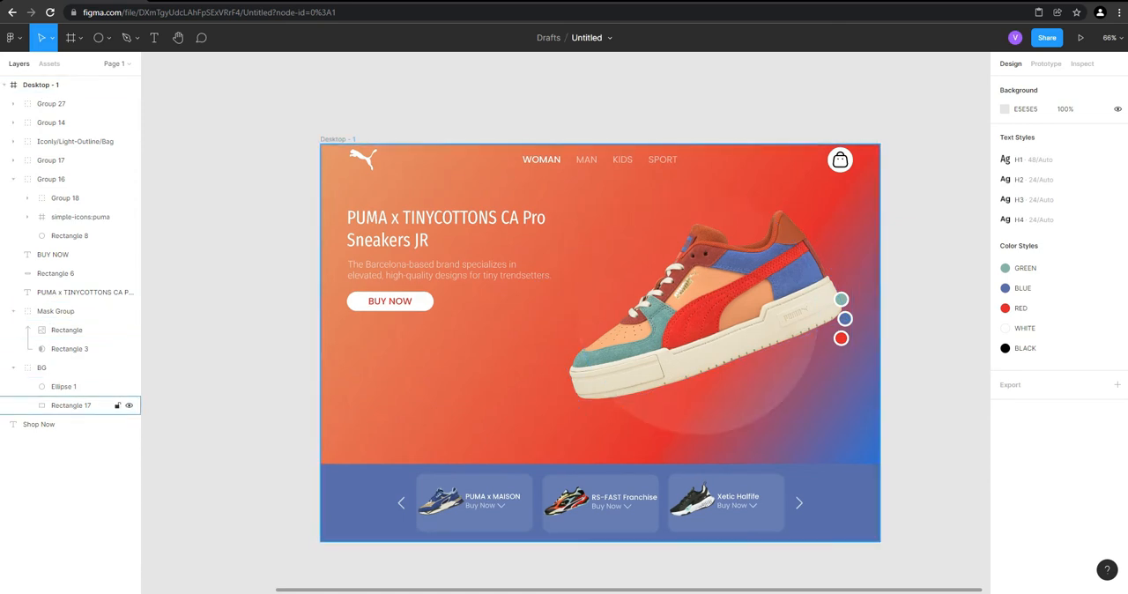
Set the layer opacity of Ellipse 1 in the BG group to 15%
click(64, 386)
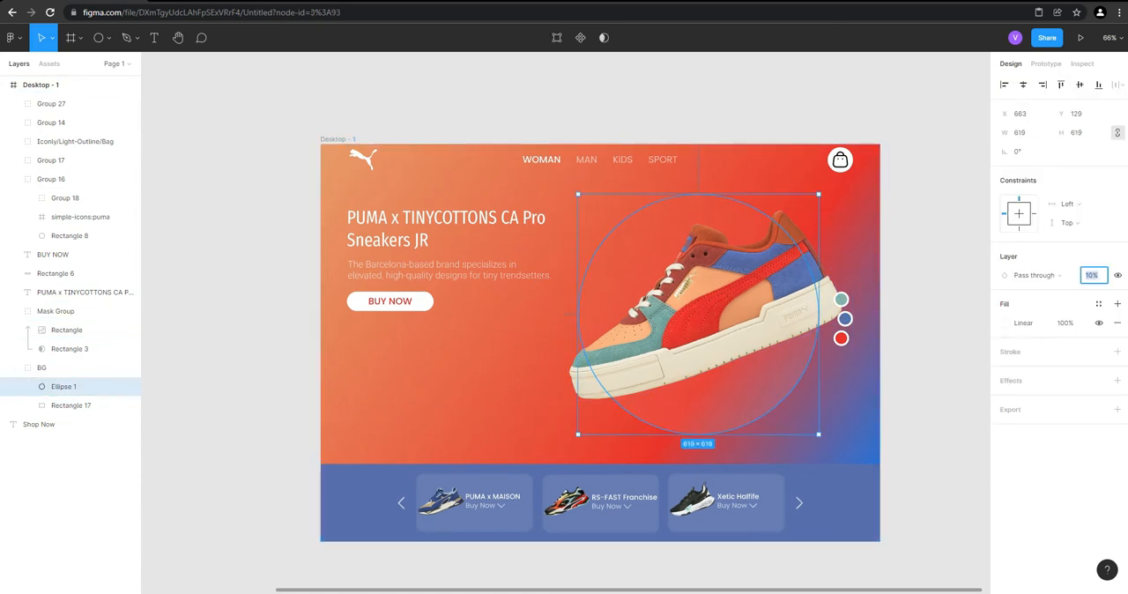
text(15)
key(Return)
key(Escape)
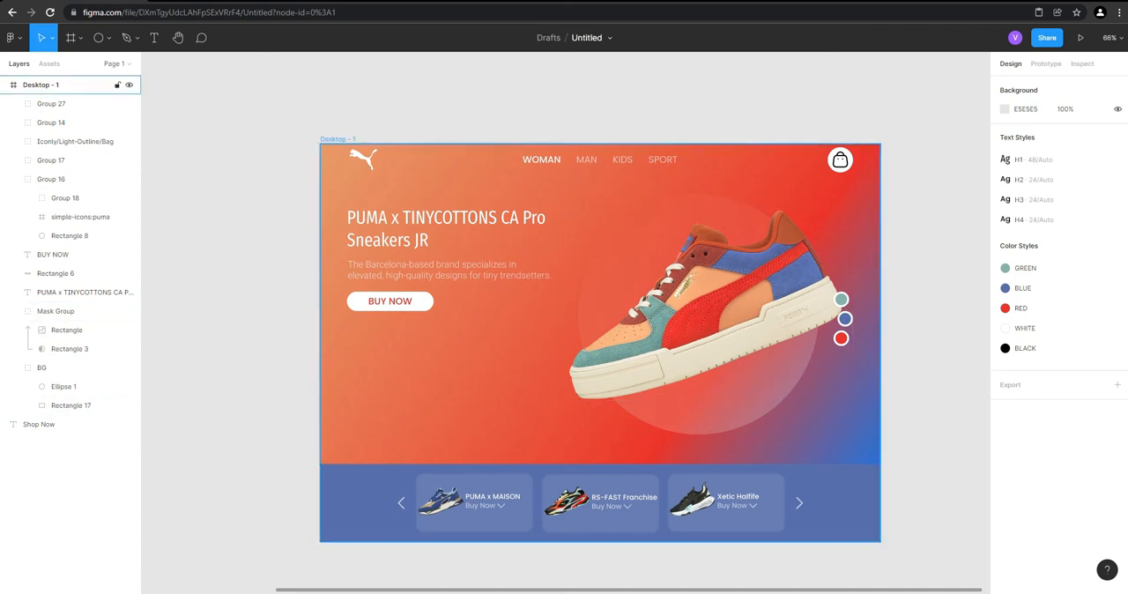
Draw a diagonal arrow about 35 px long pointing up and left near the hero background's lower-right corner
scroll(897, 417, up, 5)
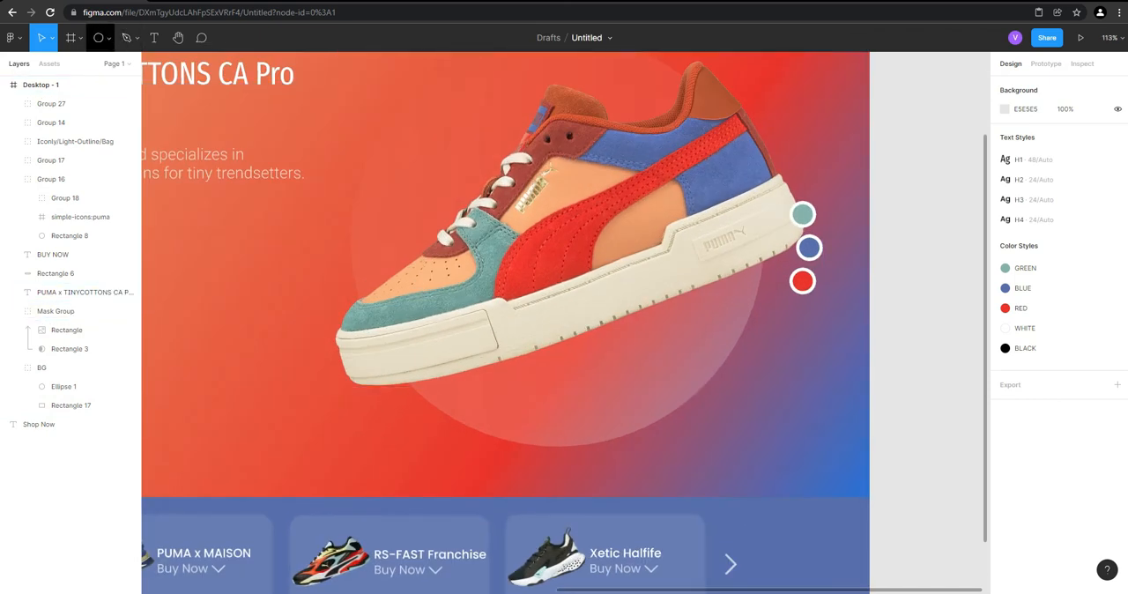
click(108, 38)
click(79, 81)
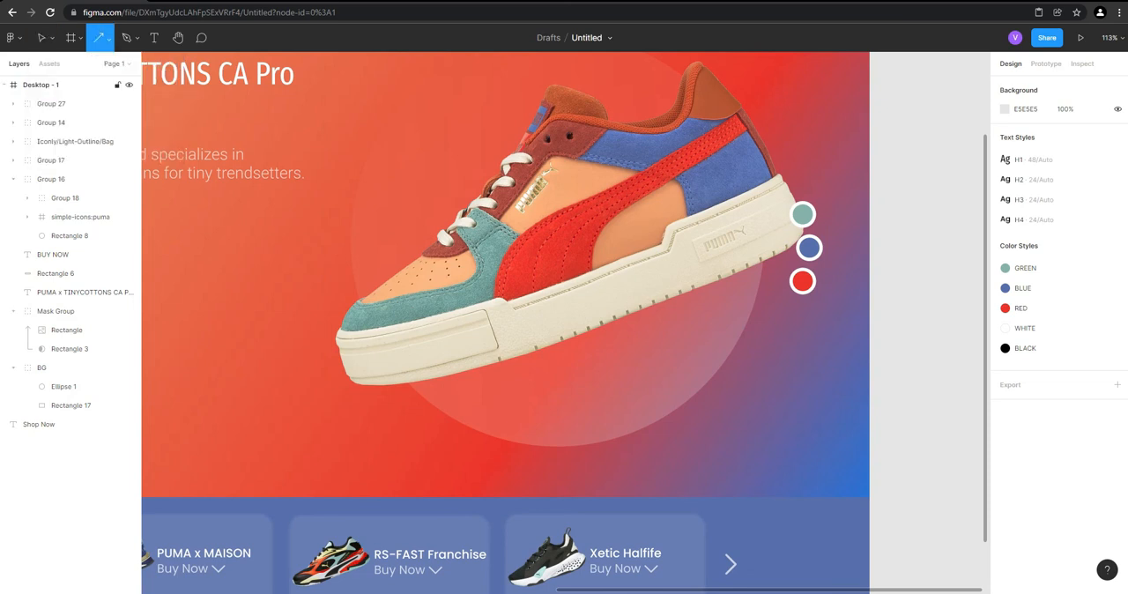
scroll(820, 304, down, 2)
scroll(819, 304, up, 2)
mouse_move(826, 407)
mouse_down()
mouse_move(783, 367)
mouse_move(798, 385)
mouse_up()
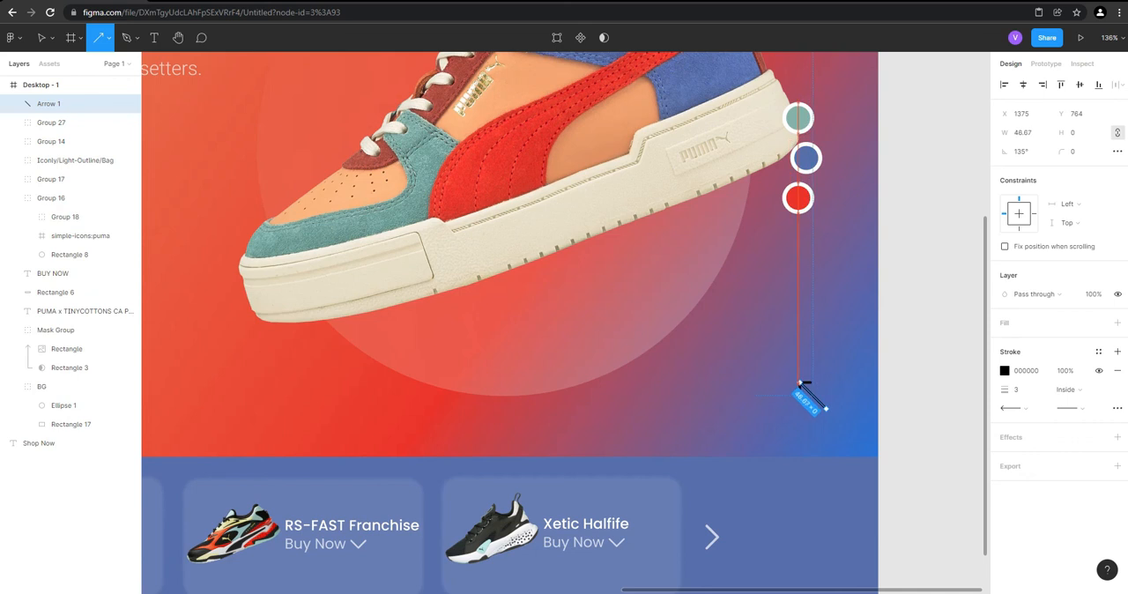
drag(806, 389, 805, 389)
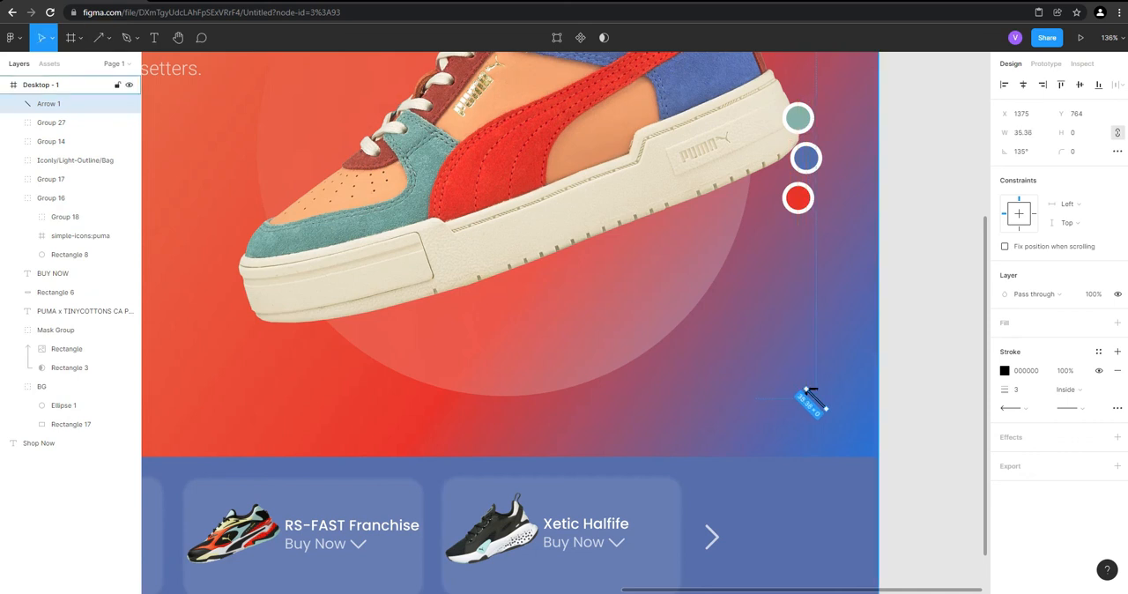
Set the arrow's stroke thickness to 7 and lengthen its shaft to about 61 px at 135°
drag(1004, 389, 1008, 389)
scroll(830, 420, up, 3)
scroll(820, 387, up, 5)
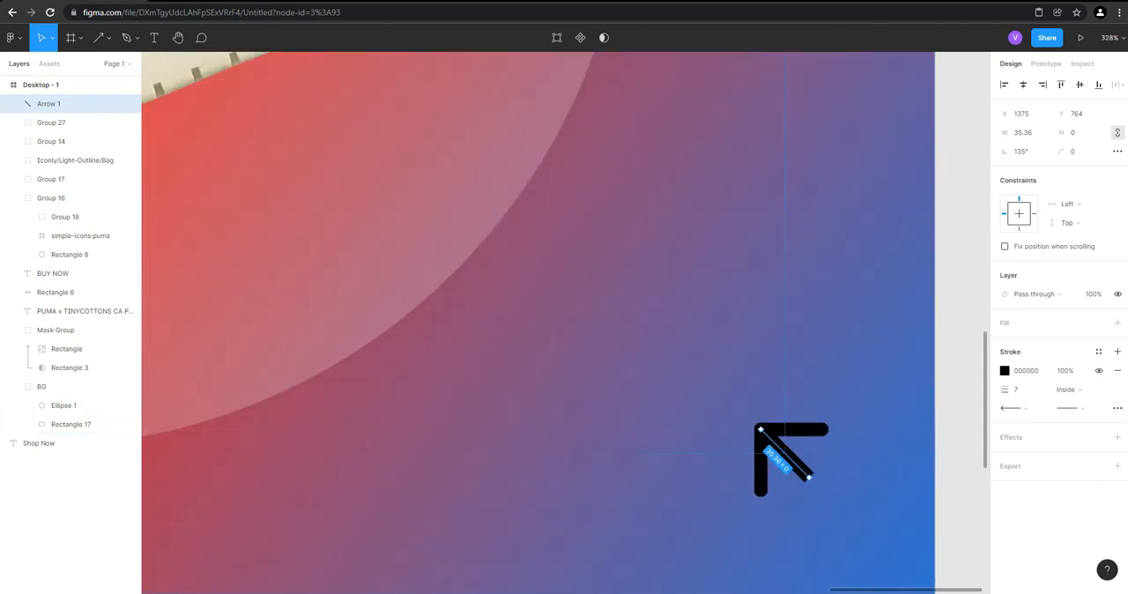
drag(815, 483, 844, 511)
Change the arrow's stroke to a linear gradient running from its tip to a transparent tail
click(1004, 371)
click(871, 287)
click(882, 301)
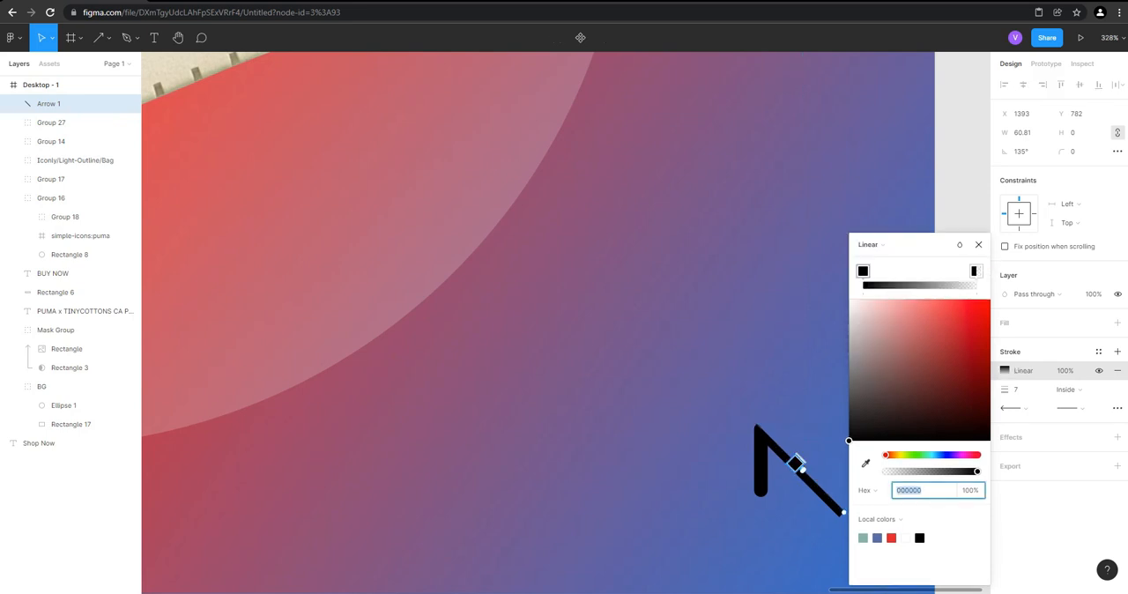
drag(795, 463, 757, 410)
drag(811, 462, 834, 487)
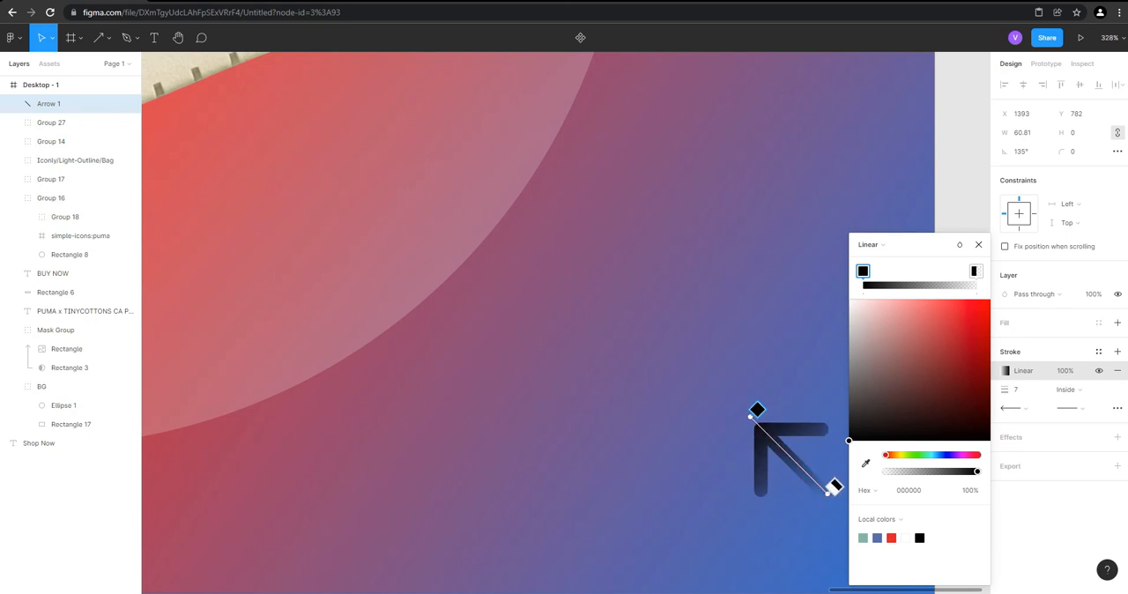
Make both stops of the arrow's stroke gradient white (FFFFFF), keeping the tail stop at 0% opacity
drag(856, 423, 848, 300)
click(976, 271)
drag(903, 349, 848, 299)
Set the arrow's layer opacity to 20% and deselect it
scroll(672, 244, down, 3)
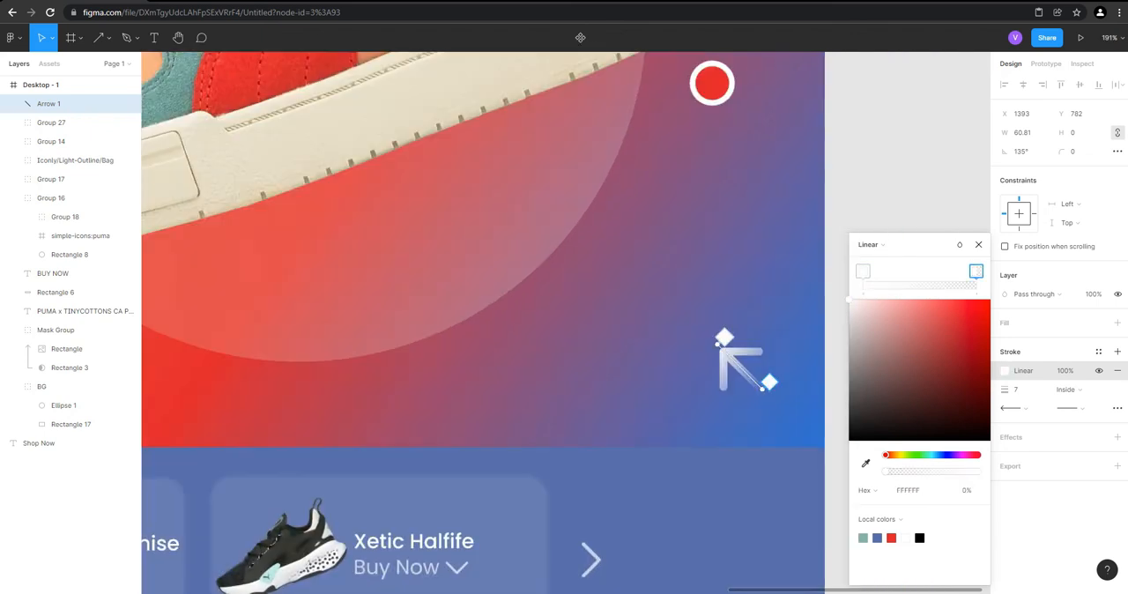
click(1093, 294)
text(20)
key(Return)
key(Escape)
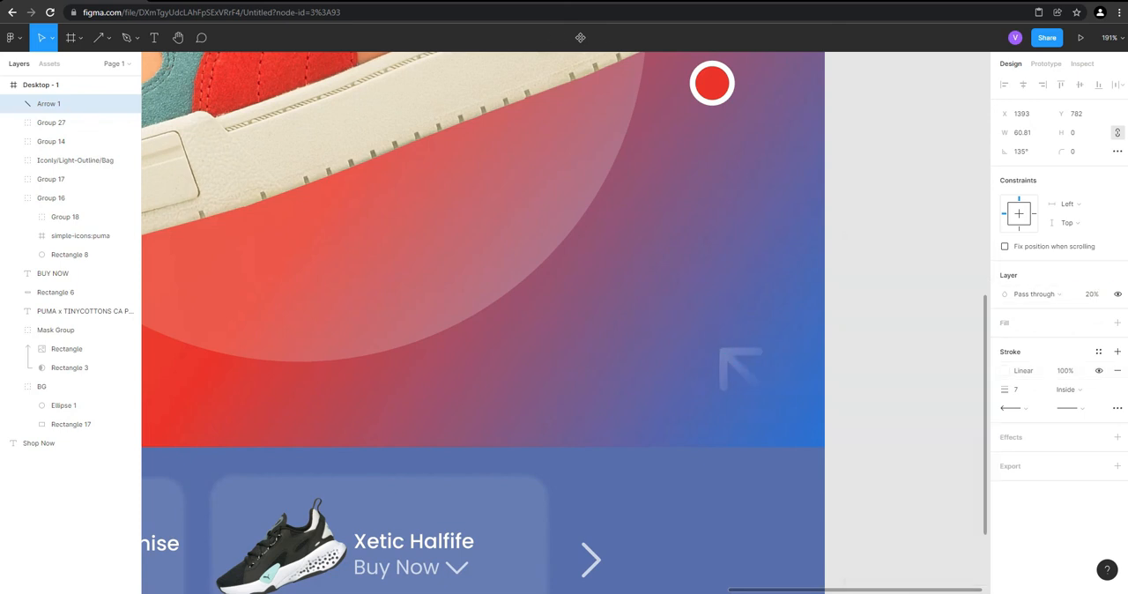
key(Escape)
Fill the shopping bag icon in the page header with the RED color style
key(shift+1)
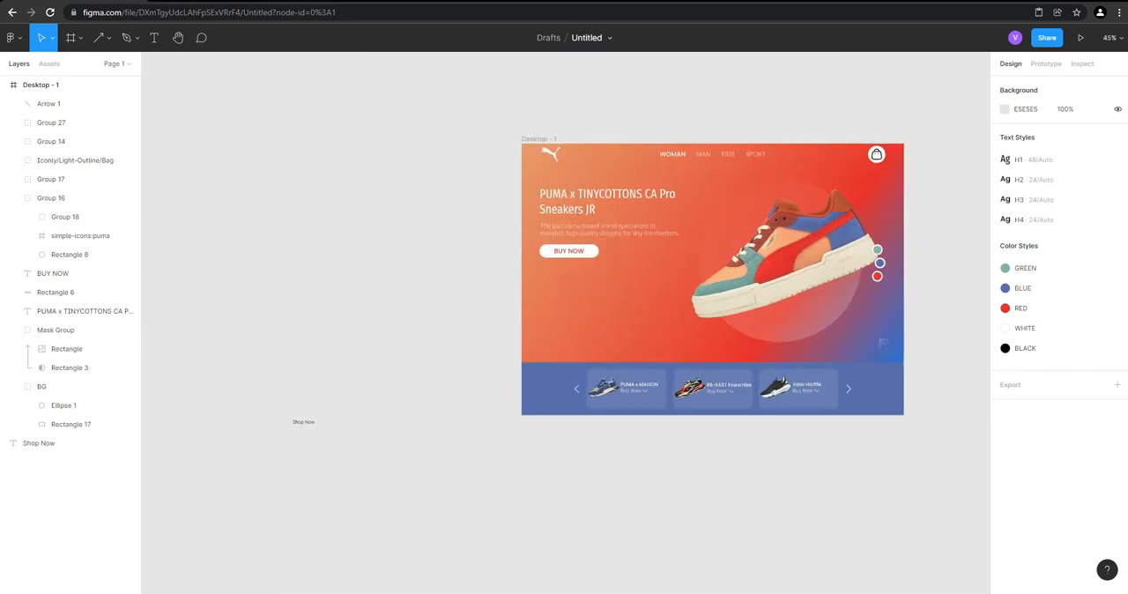
scroll(826, 251, up, 3)
scroll(904, 143, up, 1)
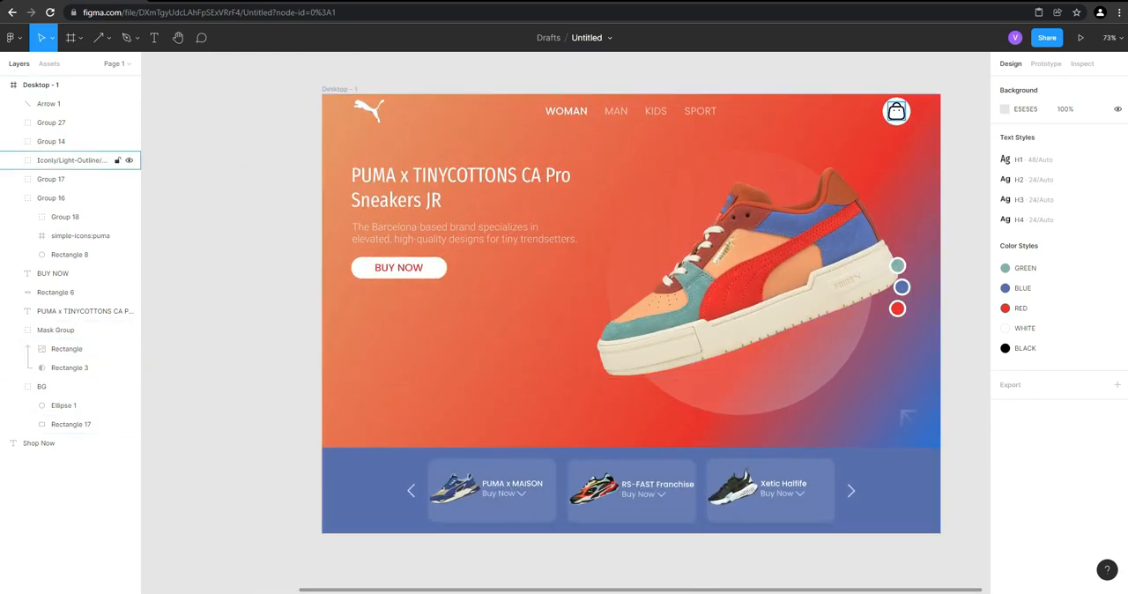
click(896, 111)
click(1005, 389)
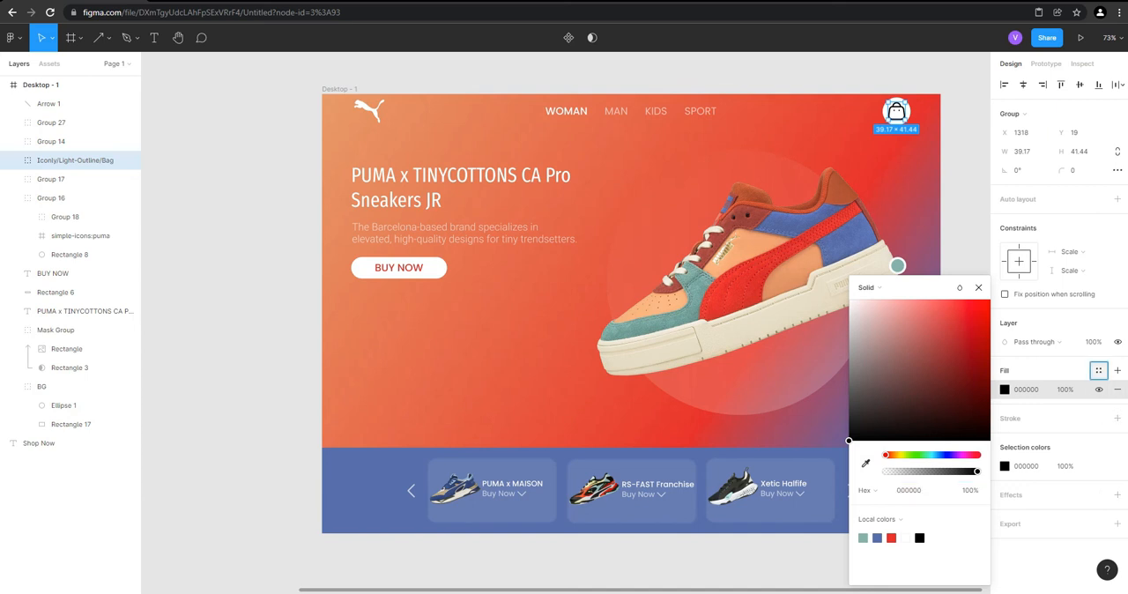
click(1098, 370)
click(1022, 479)
click(242, 265)
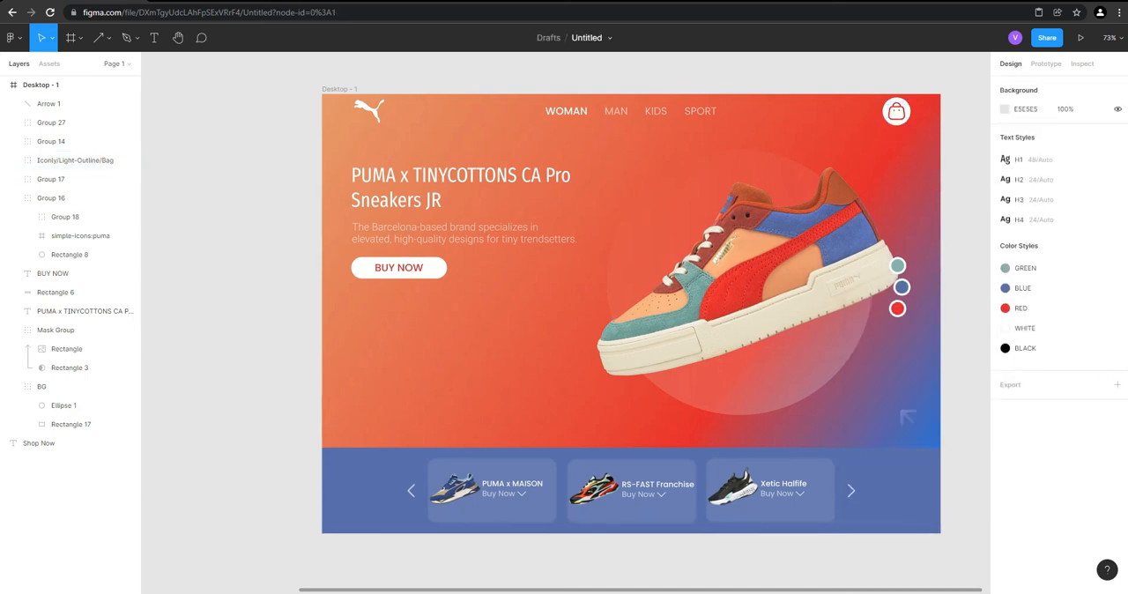
scroll(241, 265, down, 2)
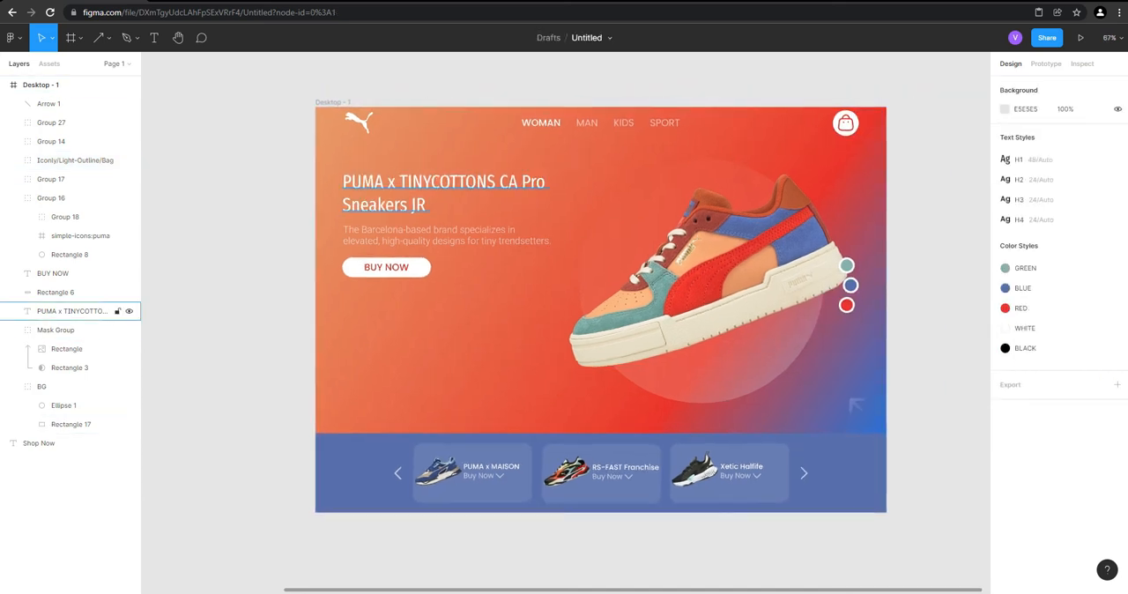
scroll(521, 78, up, 2)
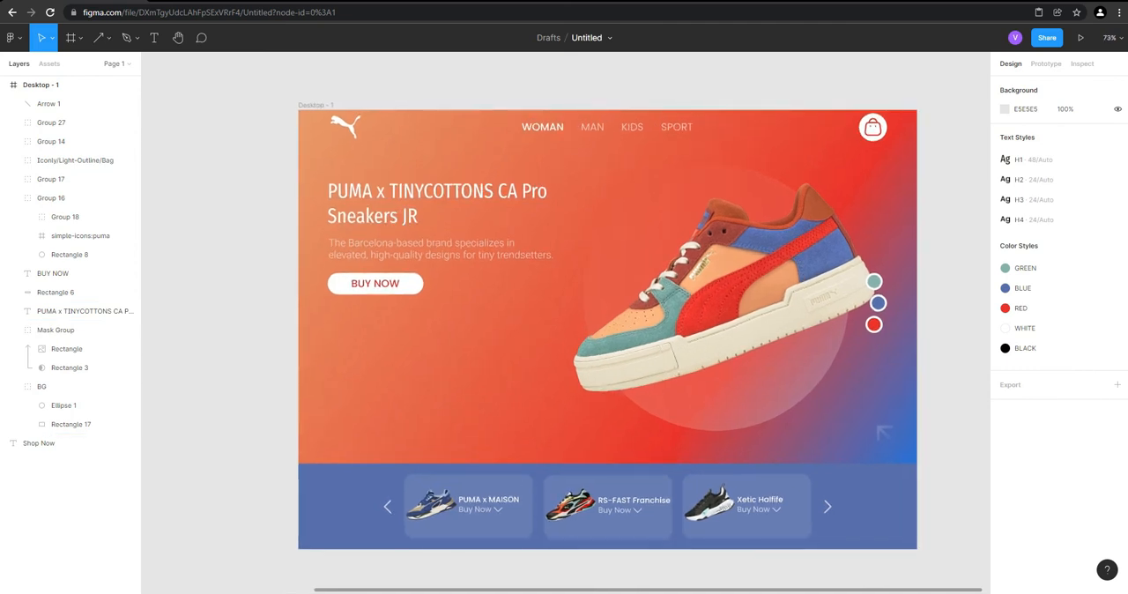